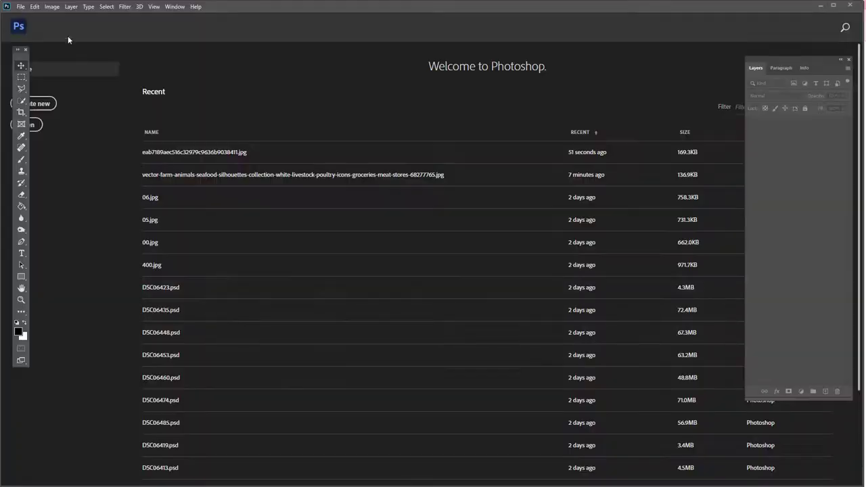
# Set up a new document at 23 × 42 centimeters
pyautogui.click(21, 6)
pyautogui.click(30, 18)
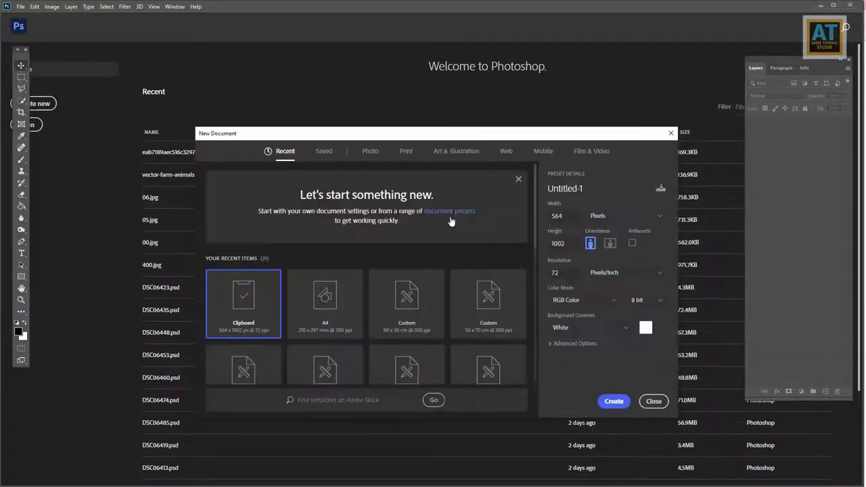
pyautogui.click(607, 222)
pyautogui.click(607, 261)
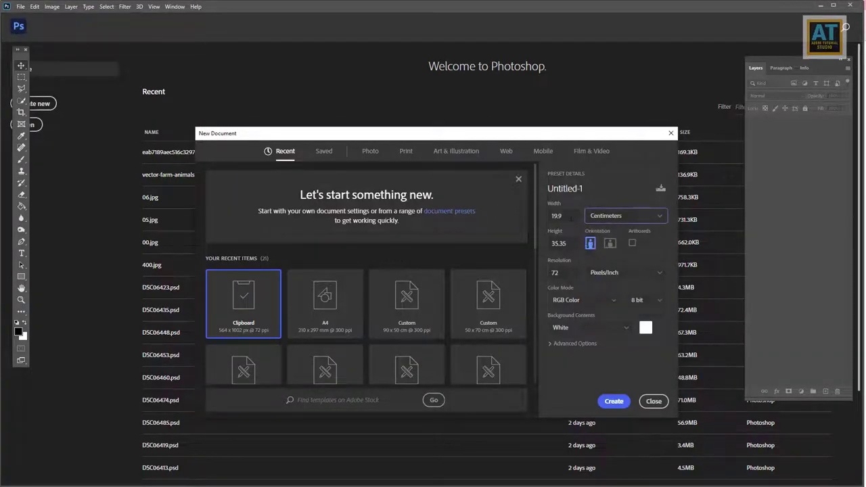
pyautogui.write('23')
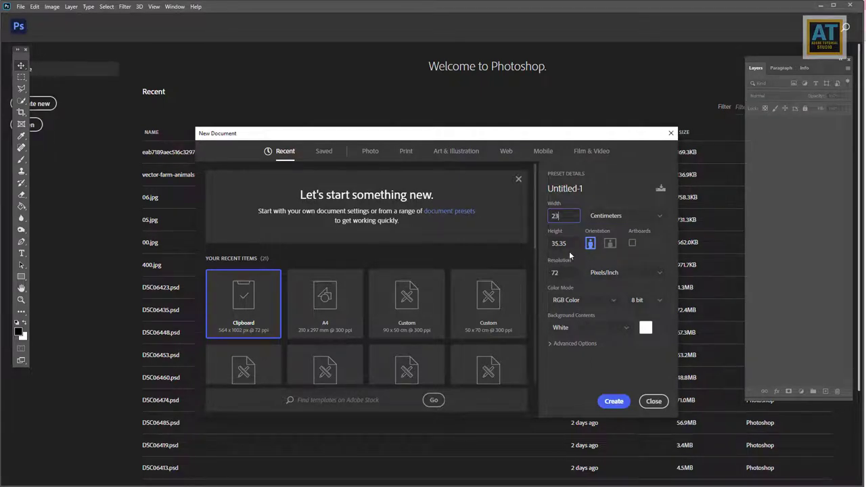
pyautogui.press('Tab')
pyautogui.write('4')
pyautogui.press('Tab')
# Create the document at 300 ppi, then place the linked bg image, rotated 90° and enlarged to fill the canvas
pyautogui.write('00')
pyautogui.click(612, 401)
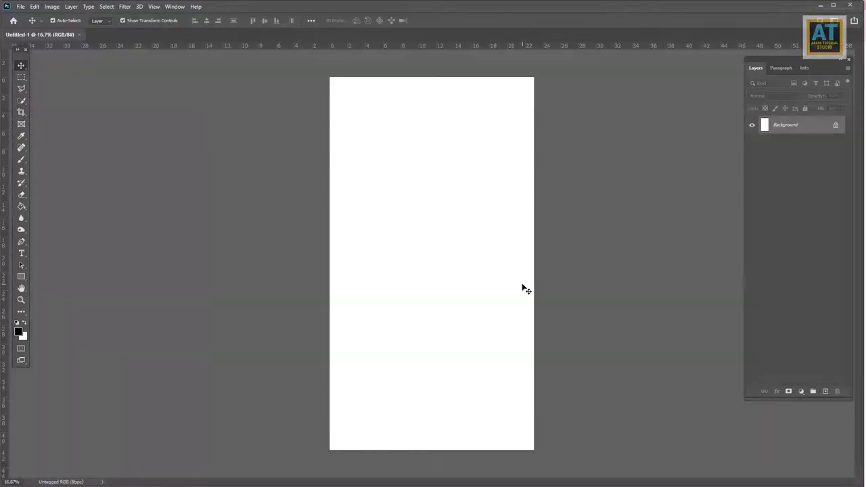
pyautogui.click(21, 7)
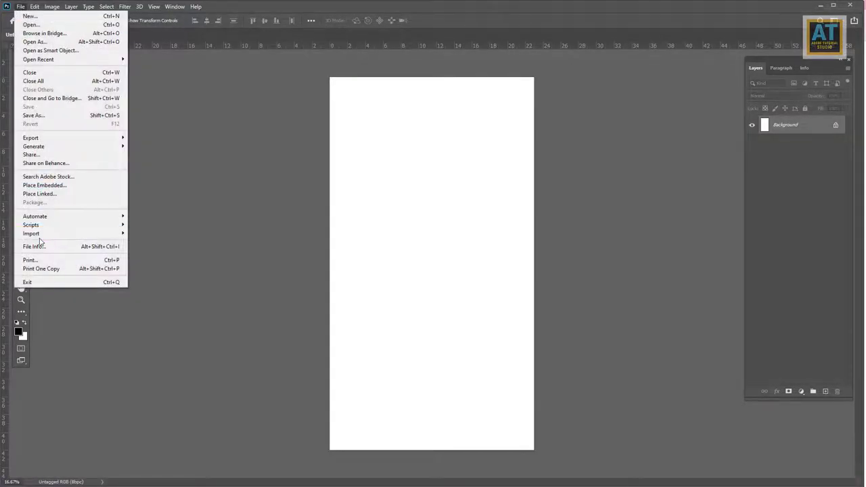
pyautogui.click(46, 195)
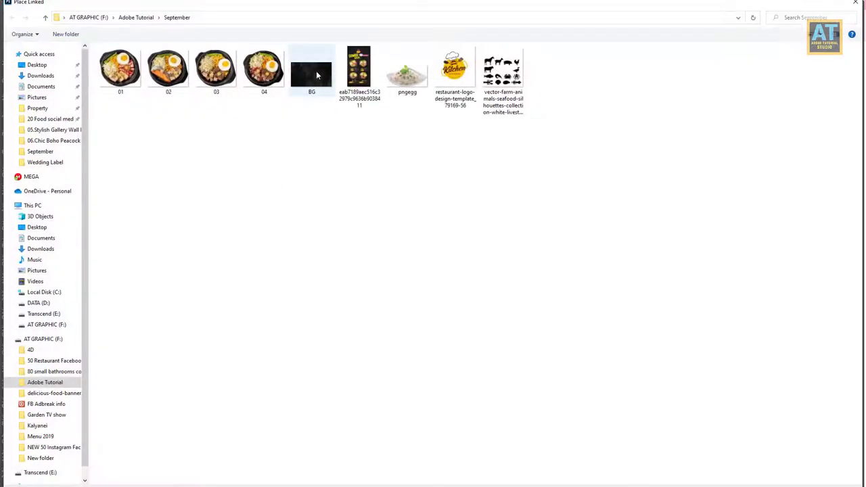
pyautogui.doubleClick(311, 71)
pyautogui.moveTo(537, 196)
pyautogui.mouseDown()
pyautogui.moveTo(551, 260)
pyautogui.moveTo(516, 386)
pyautogui.mouseUp()
pyautogui.moveTo(496, 265); pyautogui.dragTo(564, 196)
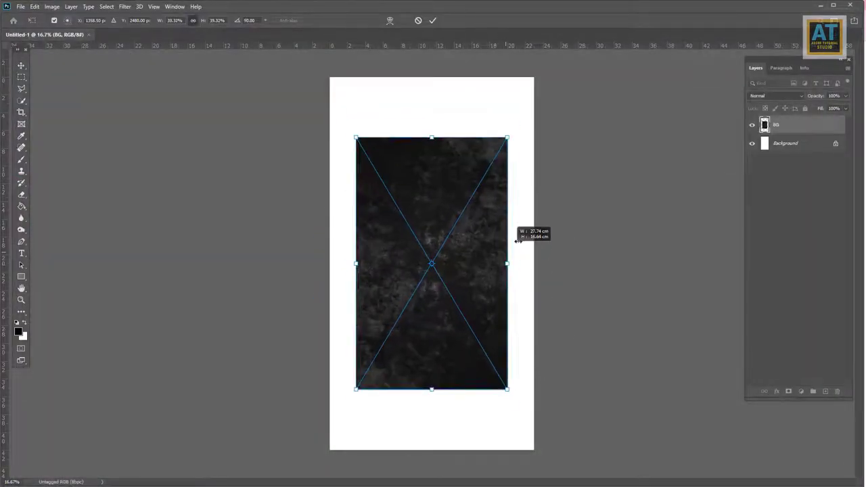
pyautogui.click(433, 20)
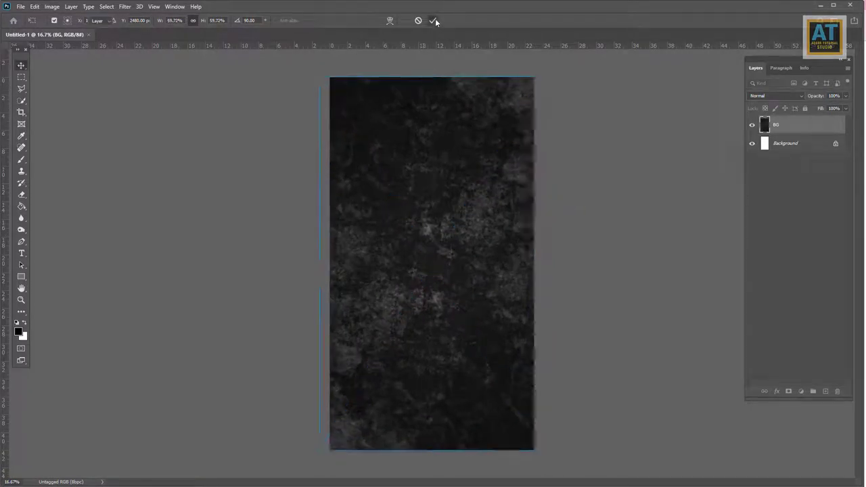
pyautogui.click(800, 392)
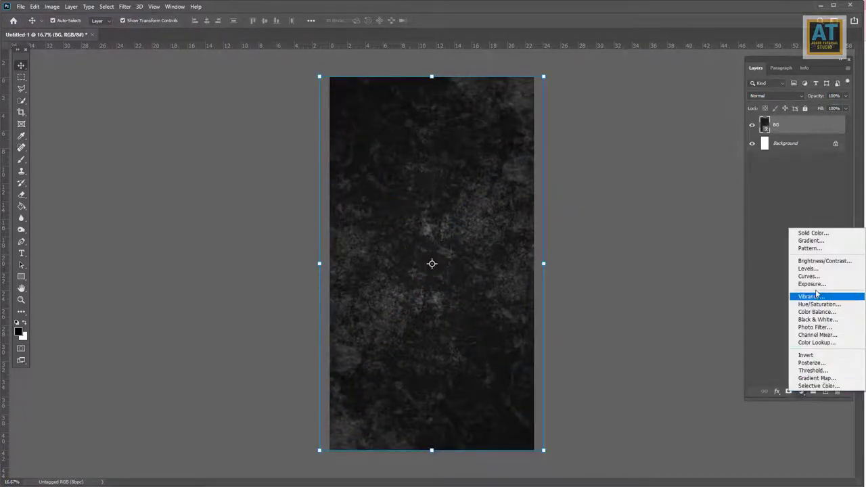
# Add a reversed radial Gradient Fill layer with its dark stop at 7% and enlarged scale
pyautogui.click(809, 240)
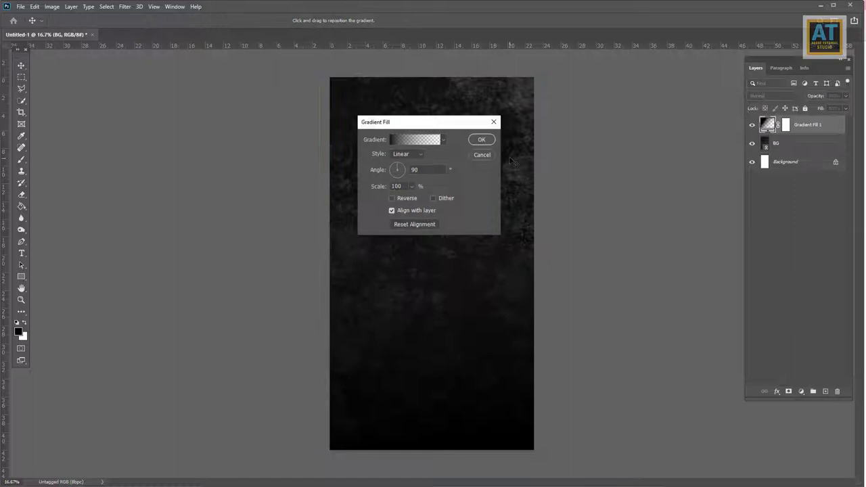
pyautogui.click(418, 140)
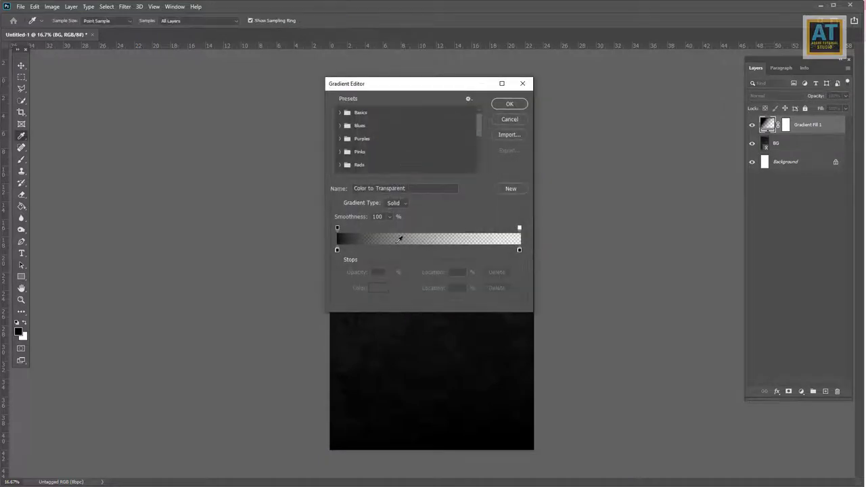
pyautogui.moveTo(337, 250); pyautogui.dragTo(349, 249)
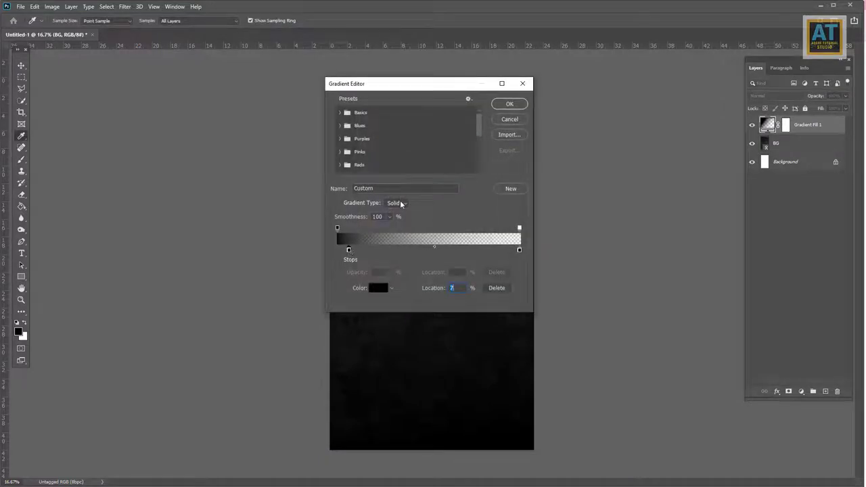
pyautogui.click(510, 103)
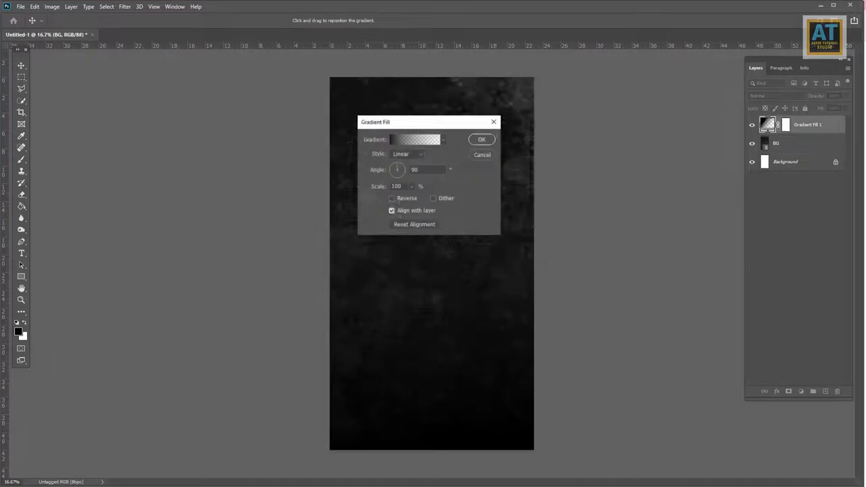
pyautogui.click(407, 154)
pyautogui.click(398, 170)
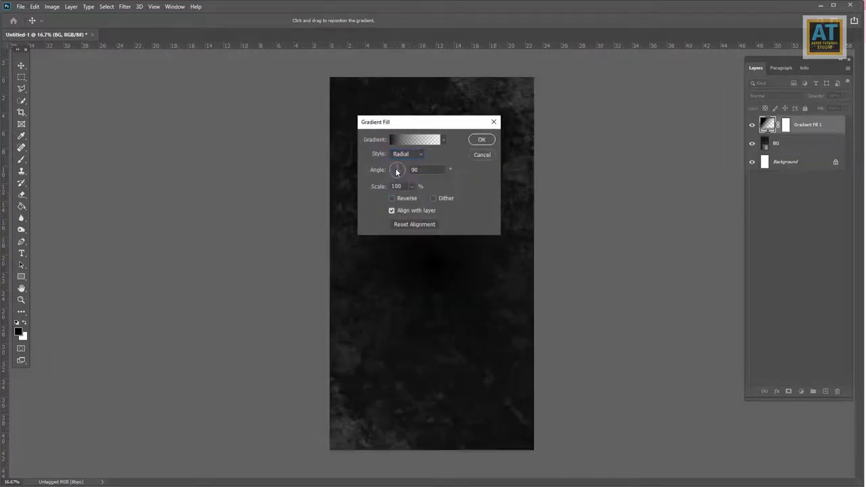
pyautogui.click(392, 198)
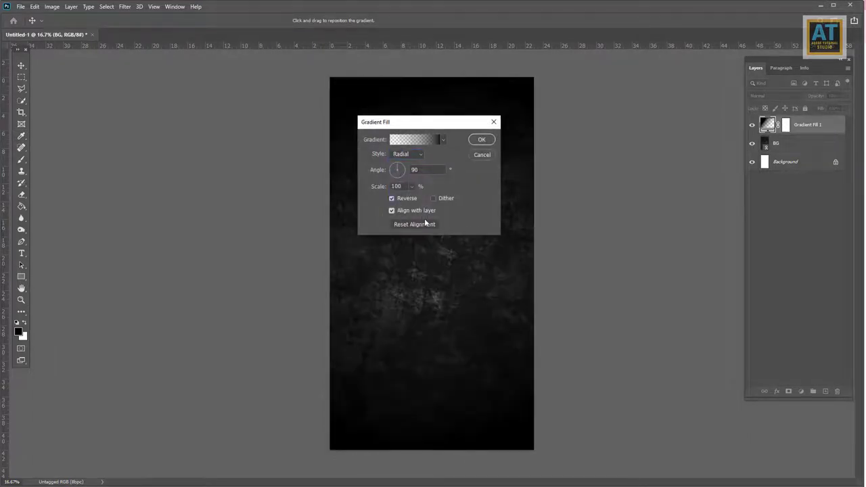
pyautogui.moveTo(414, 198); pyautogui.dragTo(412, 199)
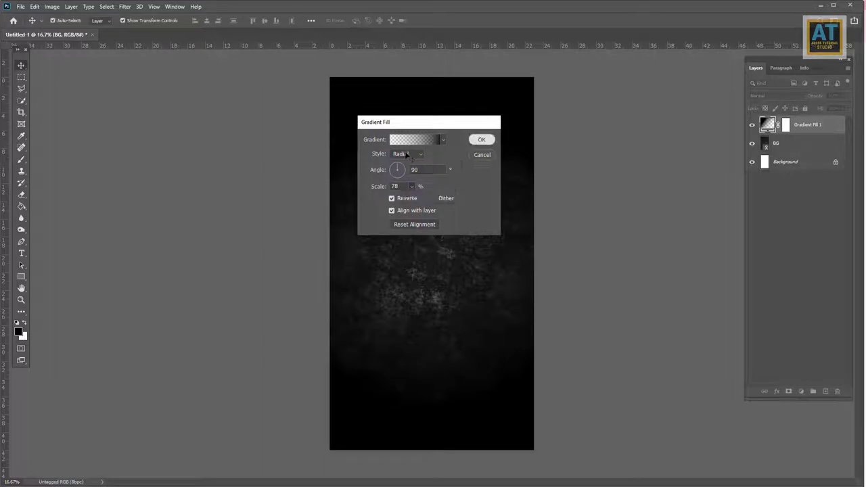
pyautogui.click(481, 139)
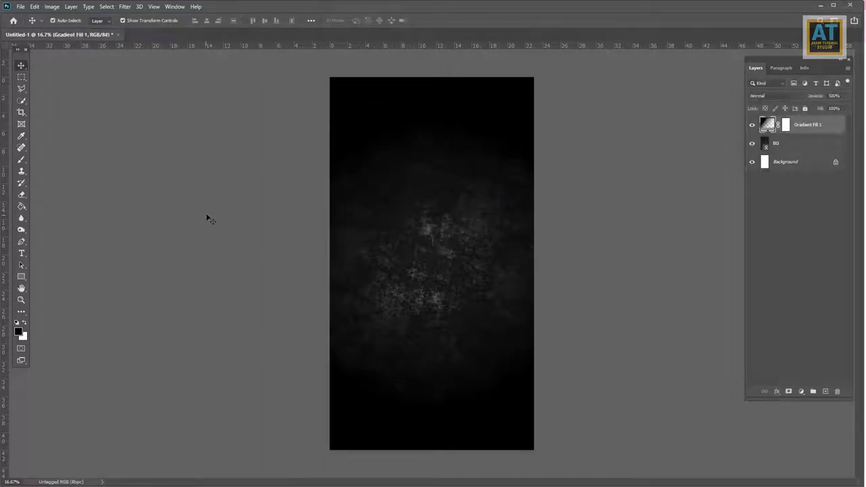
# On a new layer, paint a soft ~1100 px white dab at the centre and enlarge it about threefold
pyautogui.click(815, 132)
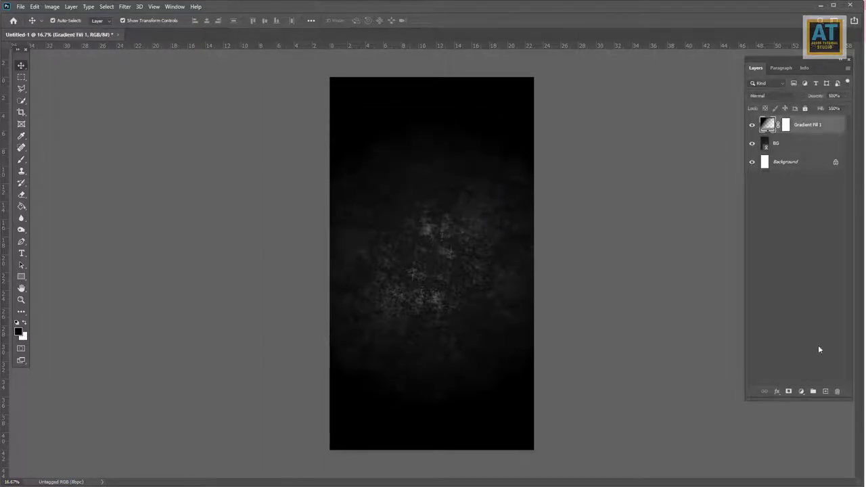
pyautogui.click(825, 392)
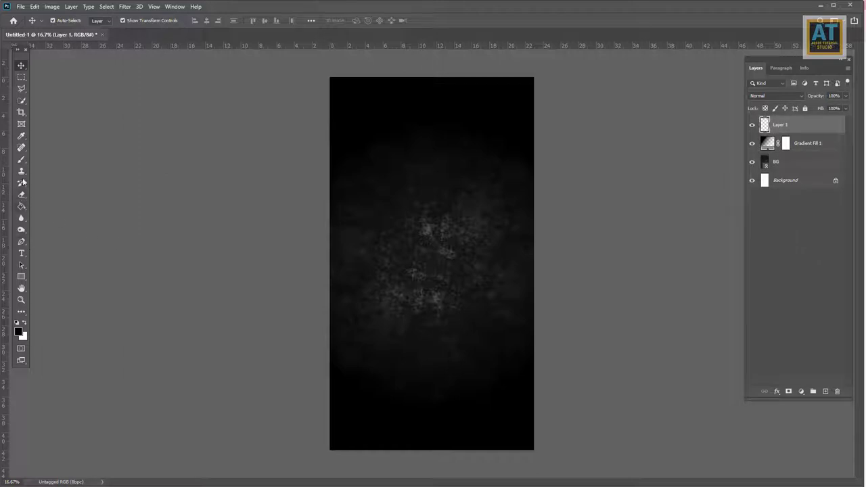
pyautogui.click(21, 159)
pyautogui.click(25, 324)
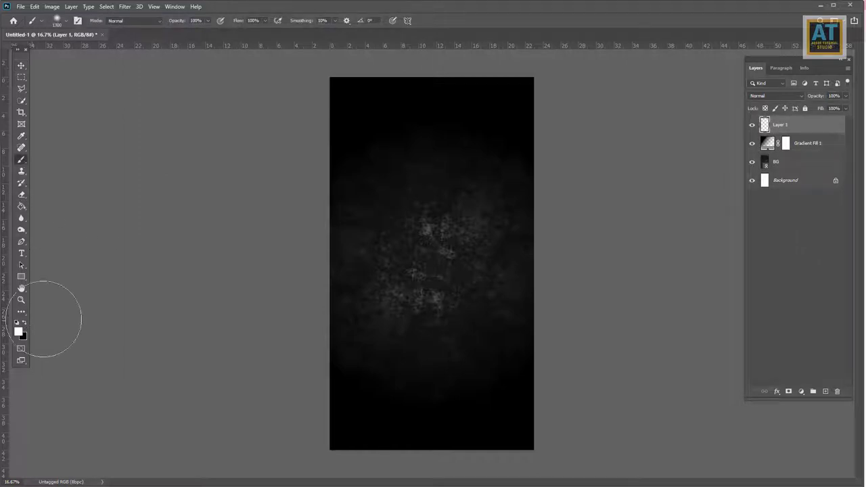
pyautogui.click(67, 23)
pyautogui.click(102, 49)
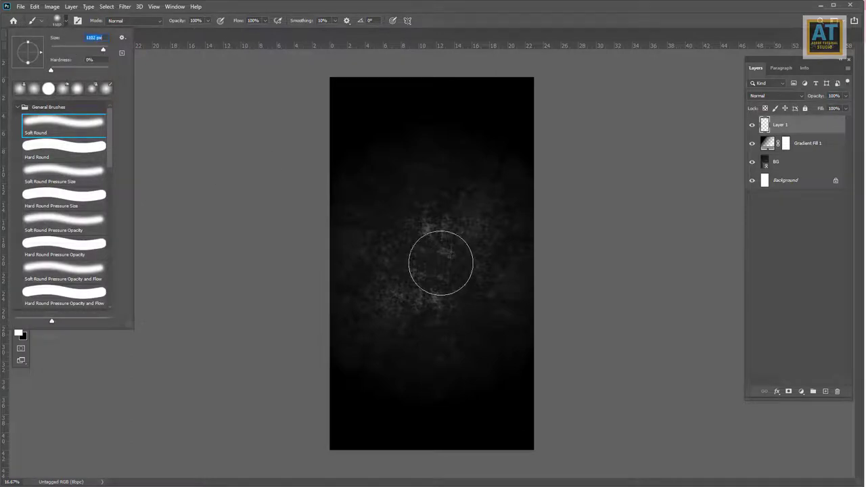
pyautogui.press('Return')
pyautogui.click(424, 270)
pyautogui.press('v')
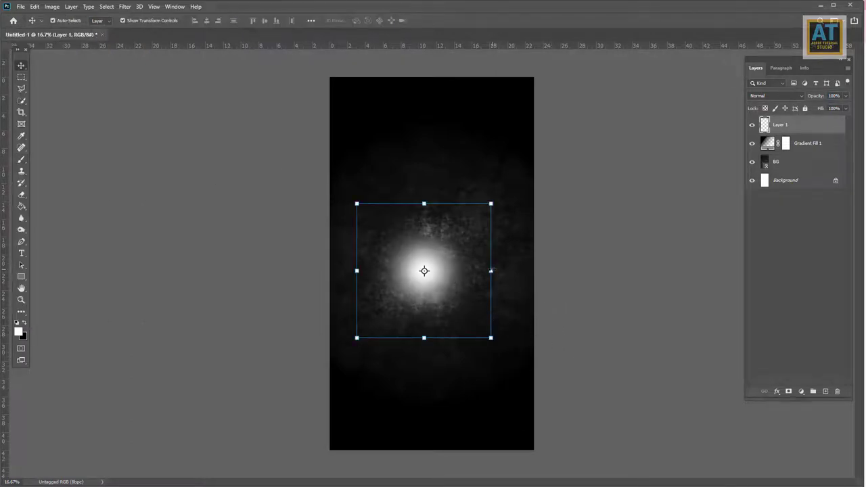
pyautogui.moveTo(490, 270); pyautogui.dragTo(623, 271)
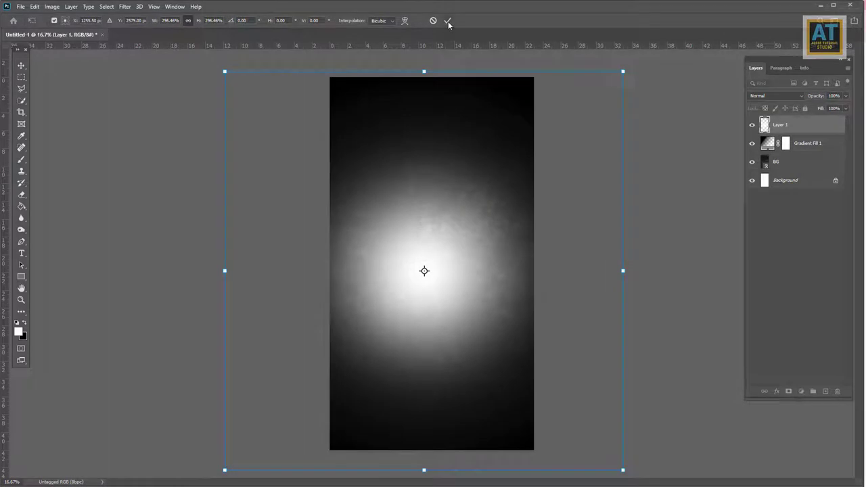
pyautogui.click(448, 24)
# Set the glow layer's blend mode to Overlay and lower its opacity
pyautogui.click(785, 96)
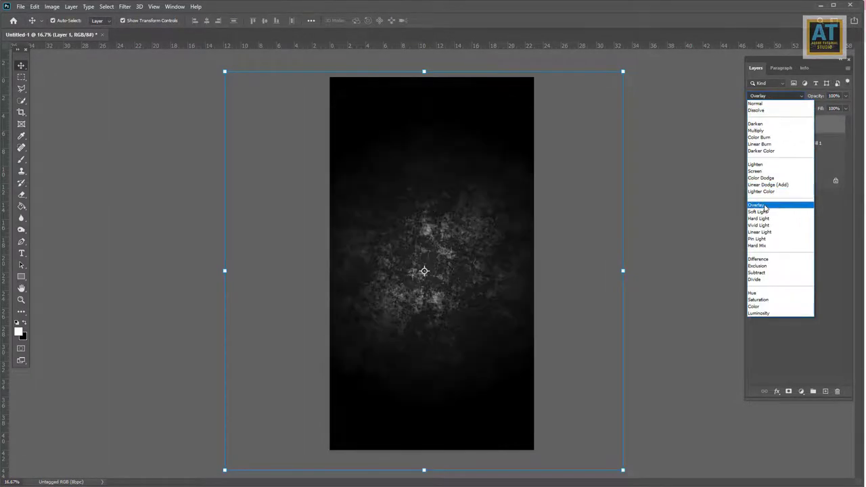
pyautogui.click(767, 210)
pyautogui.click(845, 95)
pyautogui.moveTo(845, 108); pyautogui.dragTo(841, 108)
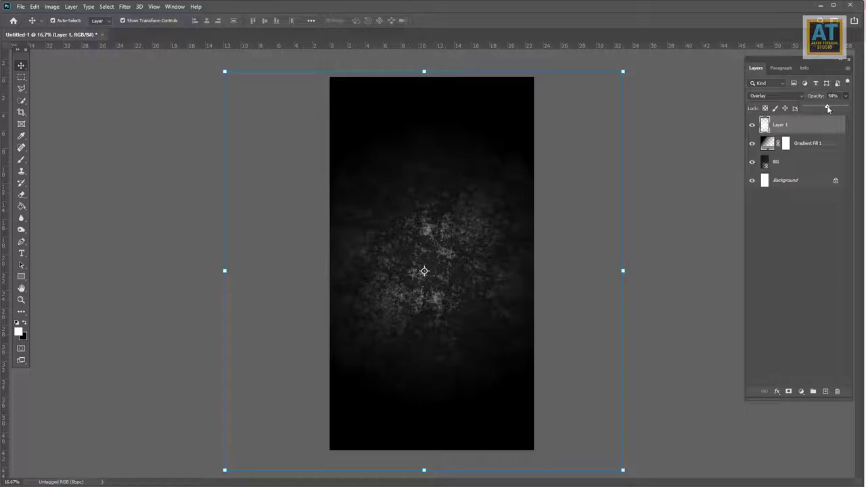
pyautogui.click(796, 126)
# Group the background layers into a group named BG and lock it
pyautogui.keyDown('shift'); pyautogui.click(789, 169); pyautogui.keyUp('shift')
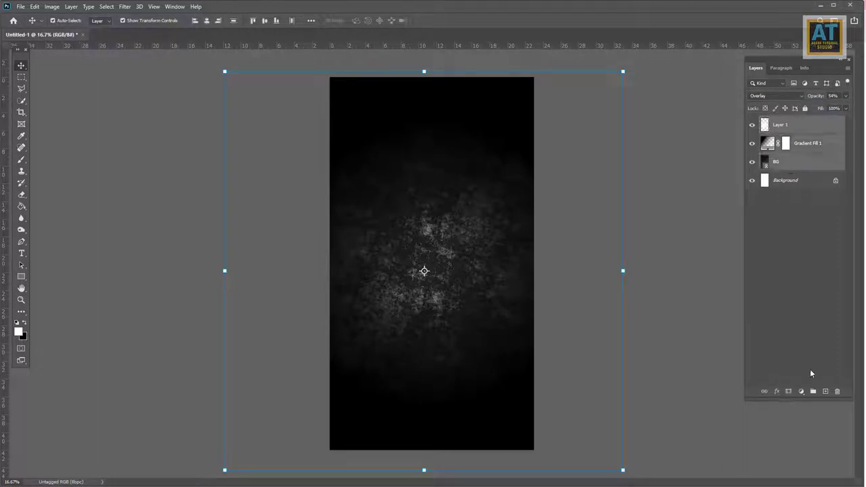
pyautogui.hotkey('ctrl', 'g')
pyautogui.doubleClick(785, 121)
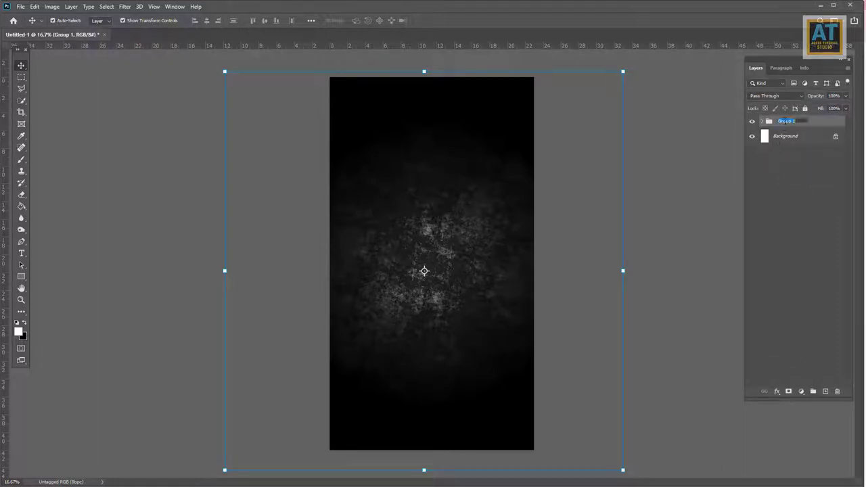
pyautogui.write('BG')
pyautogui.press('Return')
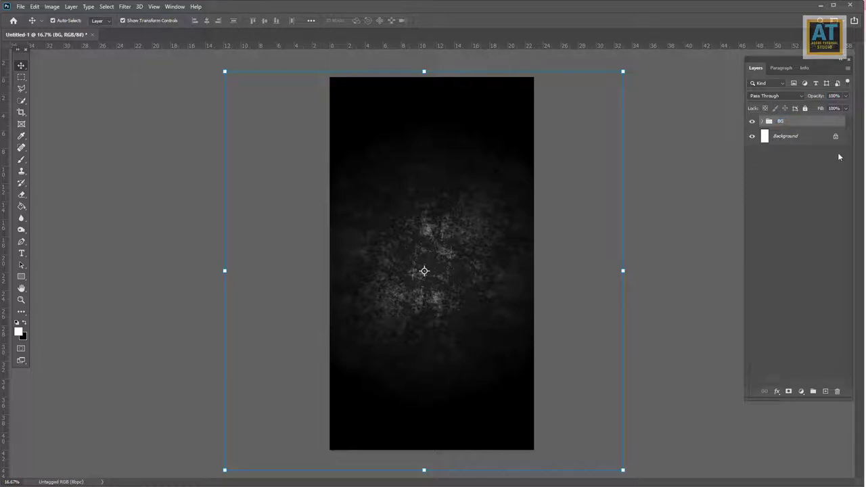
pyautogui.click(805, 108)
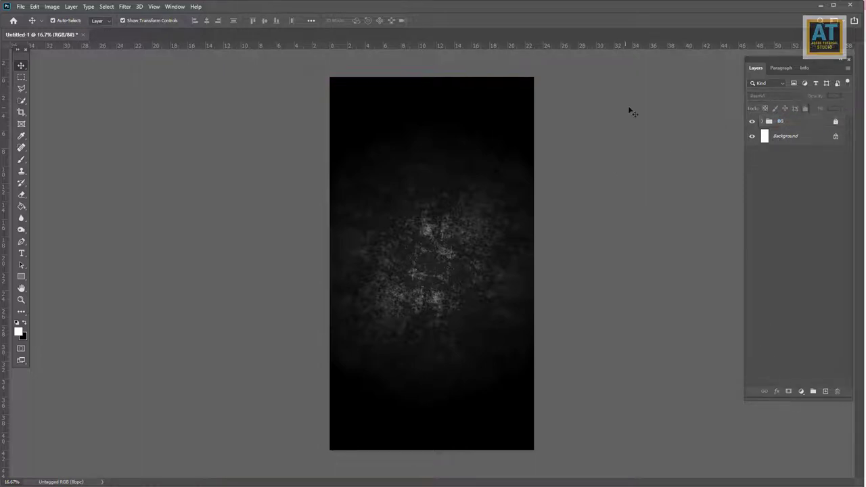
pyautogui.click(21, 6)
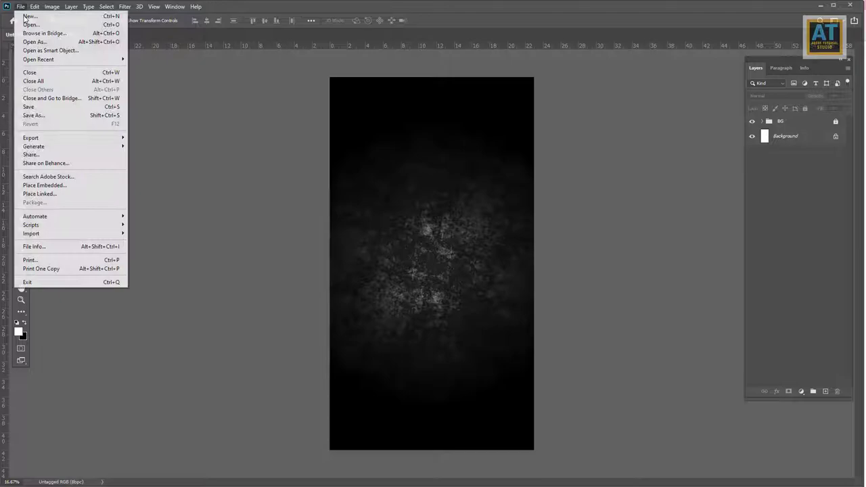
# Place linked bowl image 01 and shift it slightly left
pyautogui.click(41, 191)
pyautogui.doubleClick(123, 71)
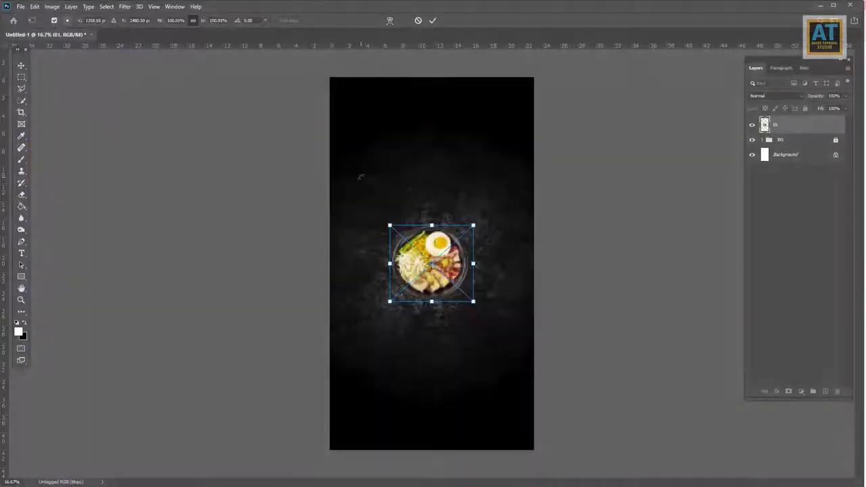
pyautogui.click(431, 20)
pyautogui.scroll(1, 415, 213)
pyautogui.moveTo(406, 217); pyautogui.dragTo(399, 215)
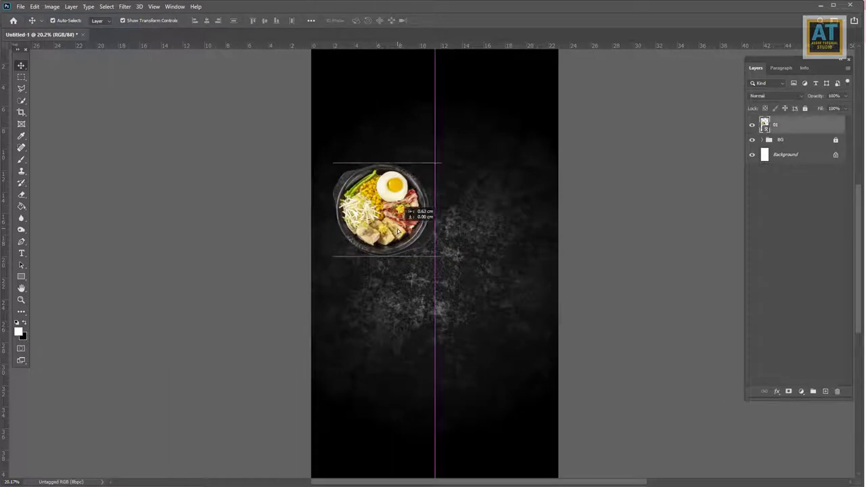
pyautogui.click(482, 264)
# Place bowl 02 to the right of bowl 01 and bowl 03 below it
pyautogui.click(19, 9)
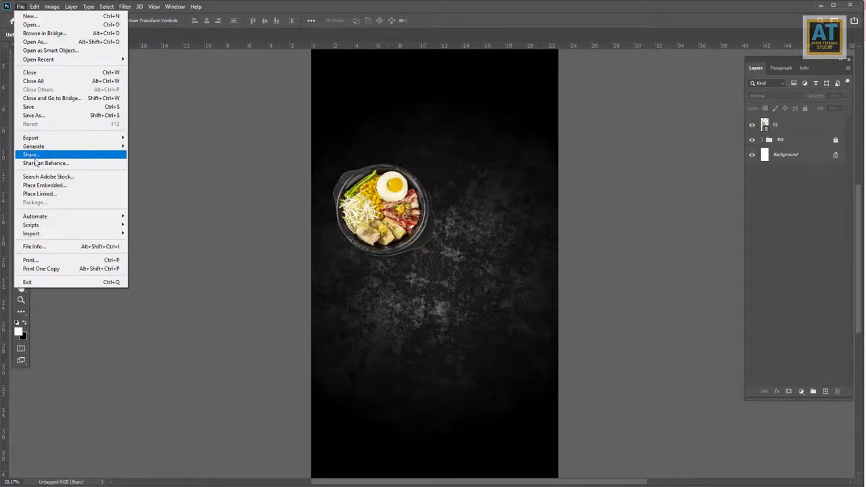
pyautogui.click(40, 195)
pyautogui.doubleClick(162, 81)
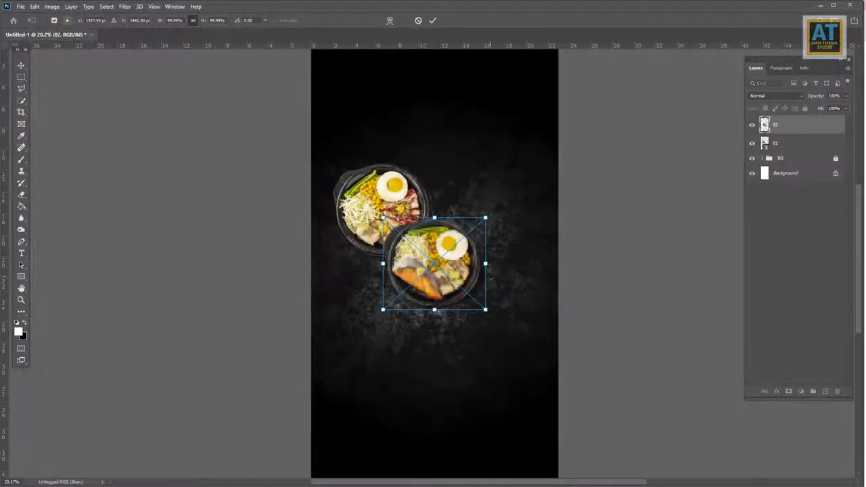
pyautogui.moveTo(443, 277); pyautogui.dragTo(498, 226)
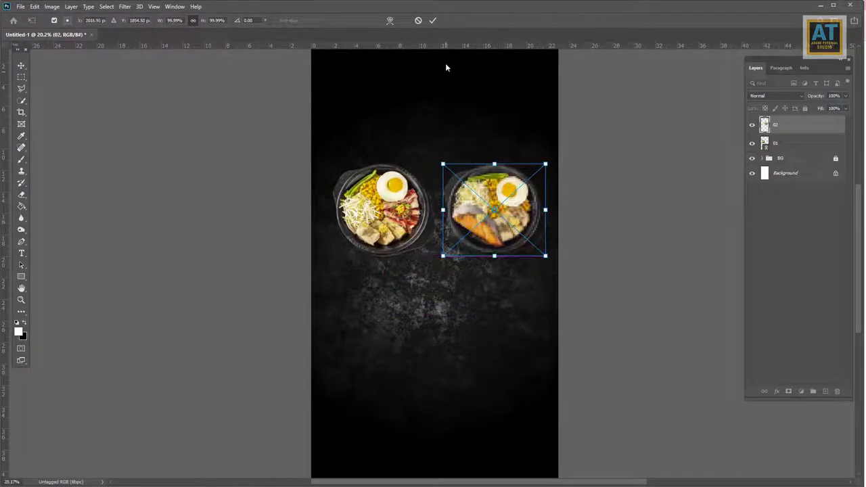
pyautogui.click(432, 20)
pyautogui.click(21, 6)
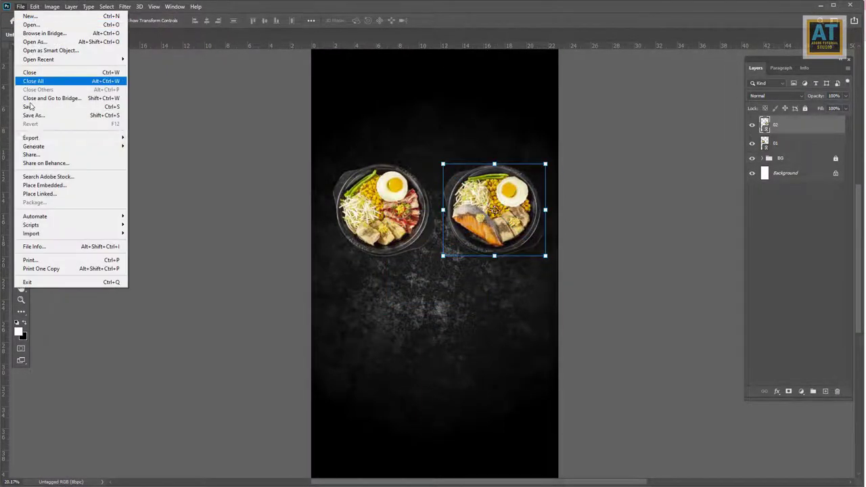
pyautogui.click(41, 193)
pyautogui.doubleClick(216, 71)
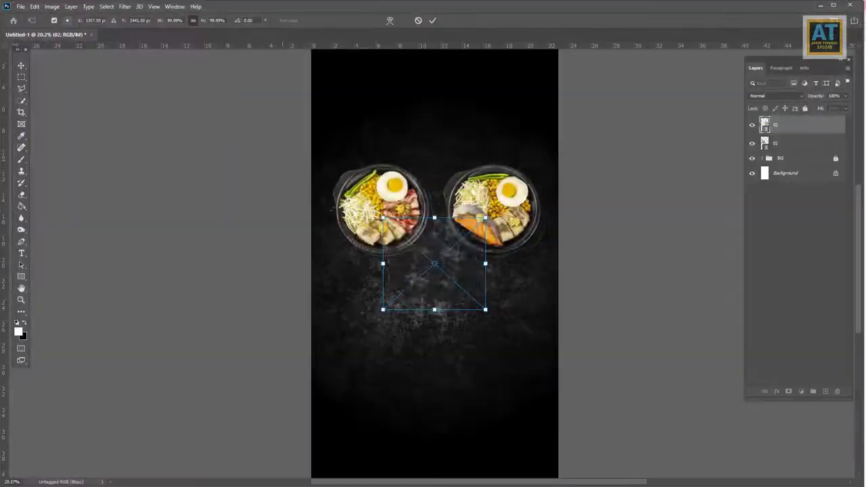
pyautogui.moveTo(426, 275); pyautogui.dragTo(375, 334)
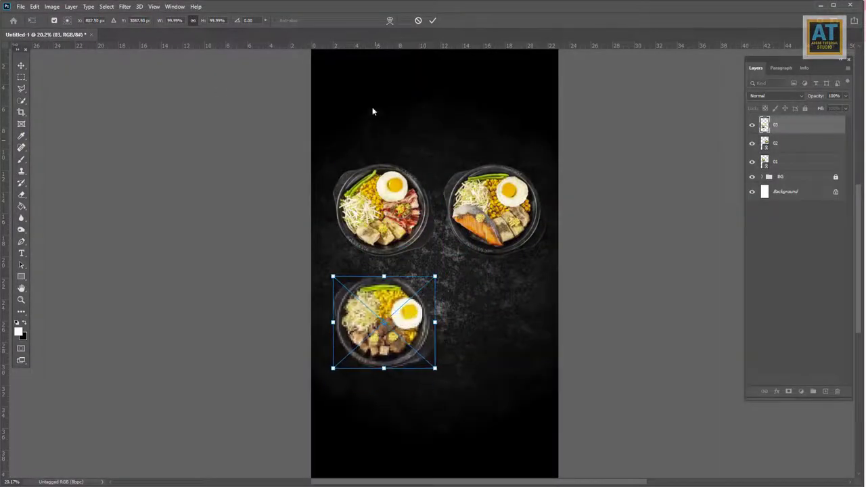
pyautogui.click(432, 21)
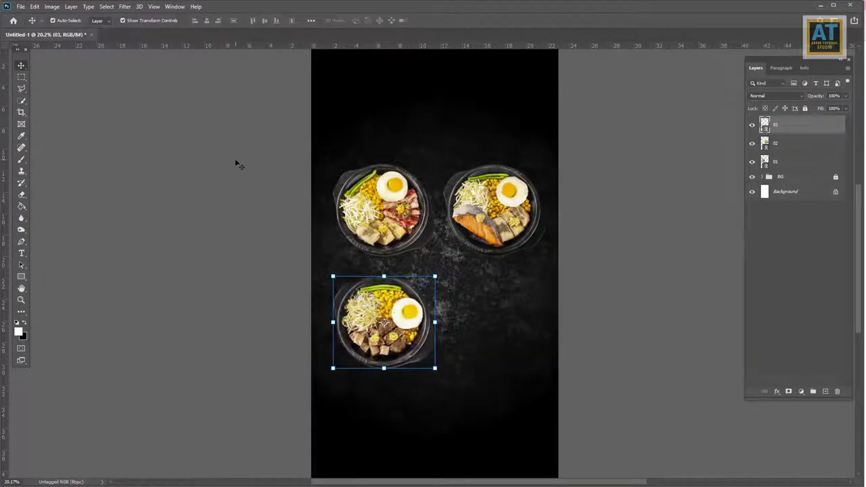
# Place bowl 04 in the lower-right slot and select all four bowls
pyautogui.click(20, 6)
pyautogui.click(44, 185)
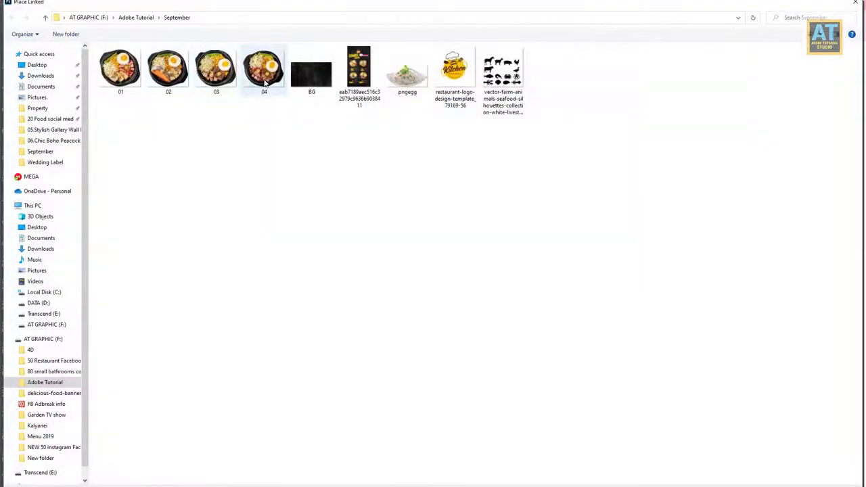
pyautogui.doubleClick(262, 71)
pyautogui.moveTo(433, 257); pyautogui.dragTo(494, 316)
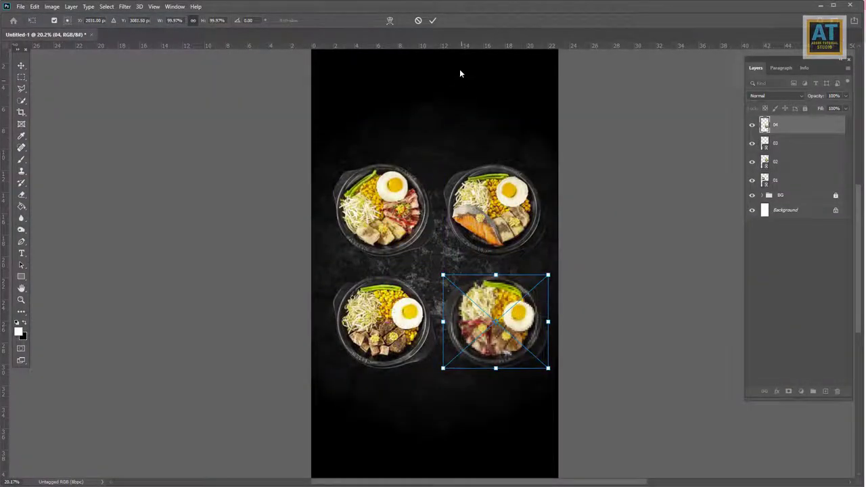
pyautogui.click(433, 23)
pyautogui.moveTo(251, 135)
pyautogui.mouseDown()
pyautogui.moveTo(571, 384)
pyautogui.moveTo(524, 345)
pyautogui.mouseUp()
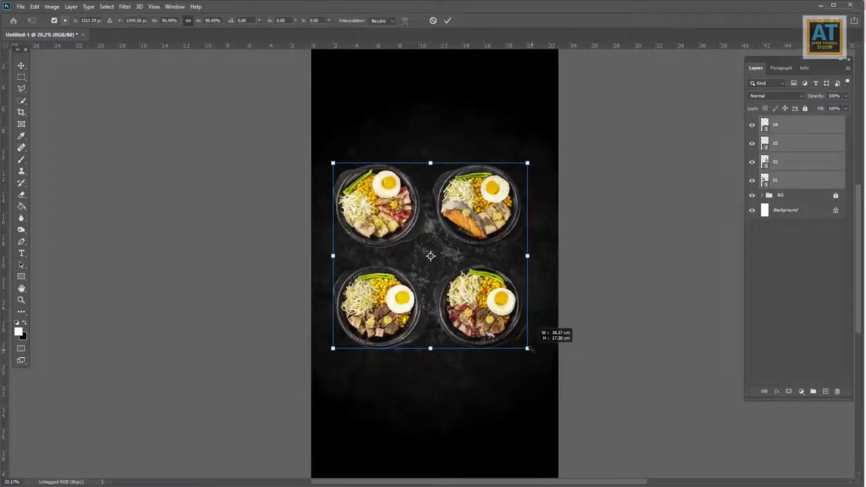
# Commit the 89% scale, then spread the bowls: top pair up, right pair right, bottom pair down
pyautogui.click(445, 22)
pyautogui.moveTo(534, 382); pyautogui.dragTo(324, 154)
pyautogui.moveTo(498, 215)
pyautogui.mouseDown()
pyautogui.moveTo(508, 266)
pyautogui.moveTo(500, 259)
pyautogui.mouseUp()
pyautogui.moveTo(568, 170)
pyautogui.mouseDown()
pyautogui.moveTo(550, 242)
pyautogui.moveTo(522, 216)
pyautogui.mouseUp()
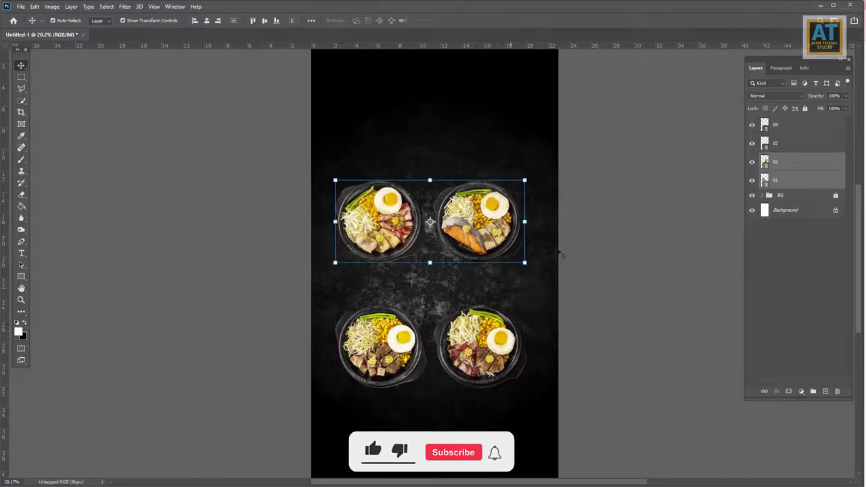
pyautogui.moveTo(557, 425); pyautogui.dragTo(440, 169)
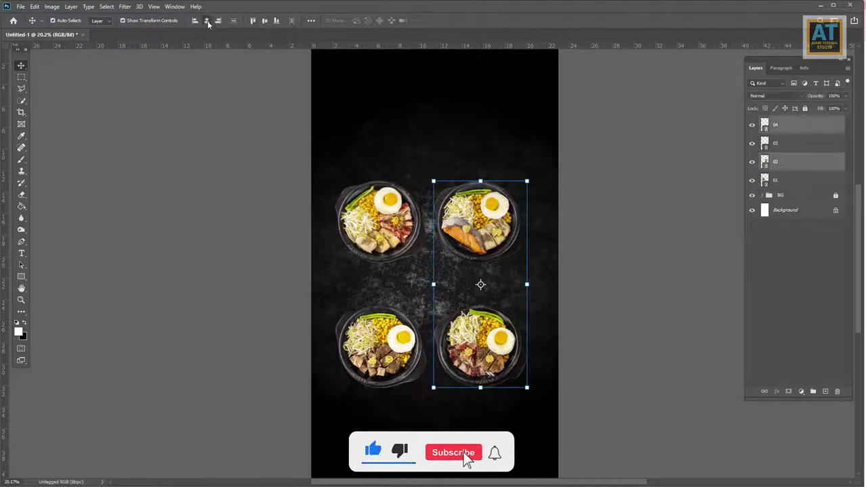
pyautogui.moveTo(501, 351); pyautogui.dragTo(512, 352)
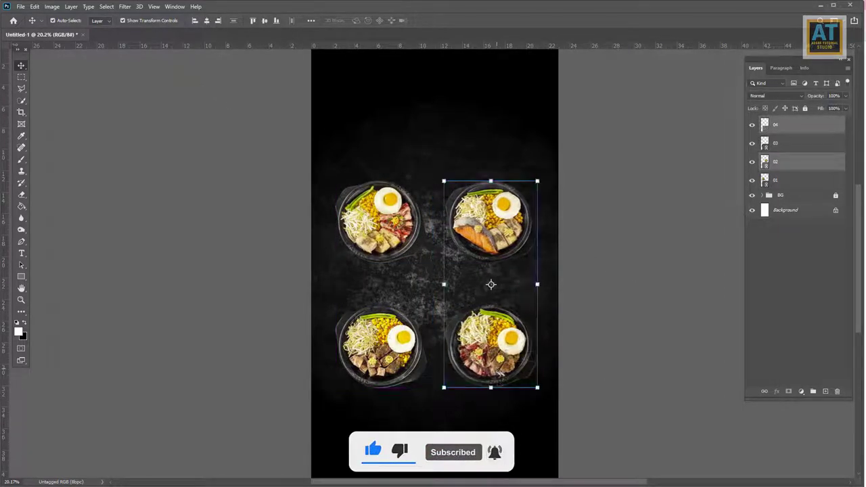
pyautogui.moveTo(551, 411); pyautogui.dragTo(333, 302)
pyautogui.moveTo(497, 342); pyautogui.dragTo(497, 365)
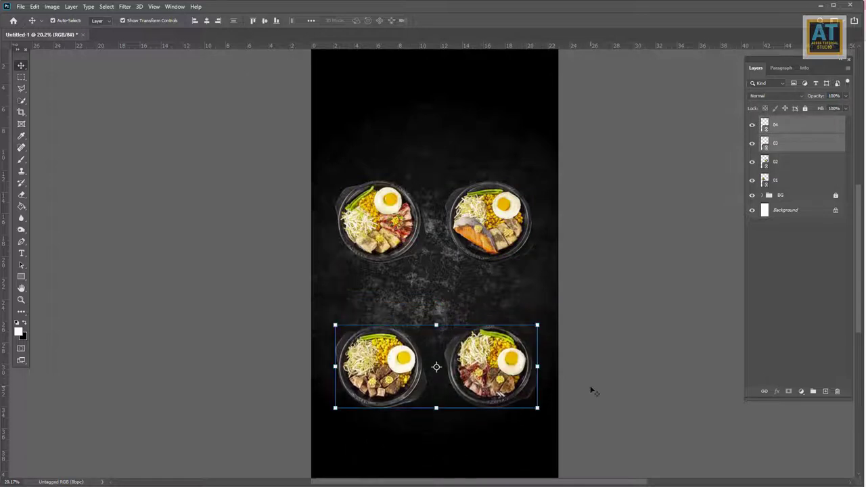
pyautogui.moveTo(557, 444); pyautogui.dragTo(330, 312)
# Gather the four bowl layers into a group named 'image'
pyautogui.moveTo(318, 114); pyautogui.dragTo(575, 413)
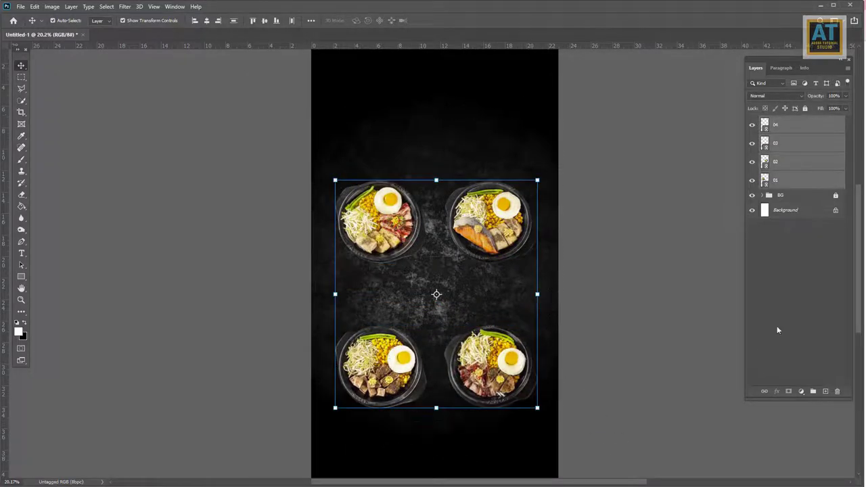
pyautogui.click(813, 392)
pyautogui.write('Image')
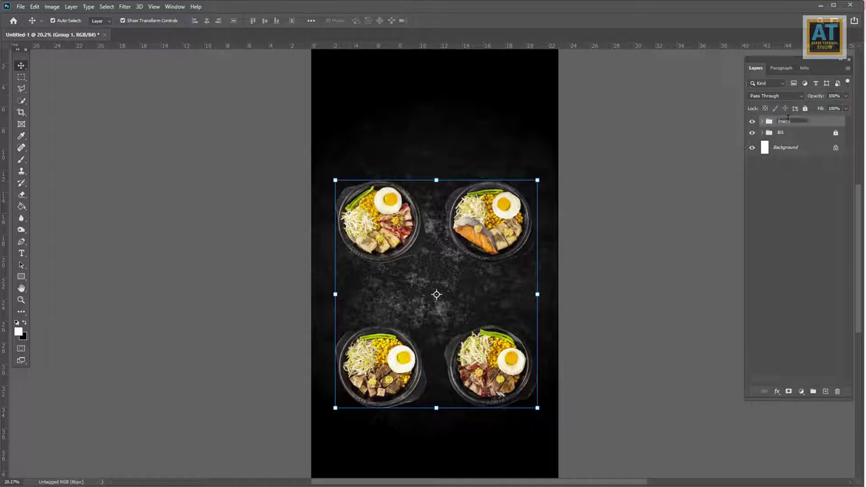
pyautogui.press('Return')
# Give the image group a drop shadow with 31 px distance and 62 px size
pyautogui.click(778, 392)
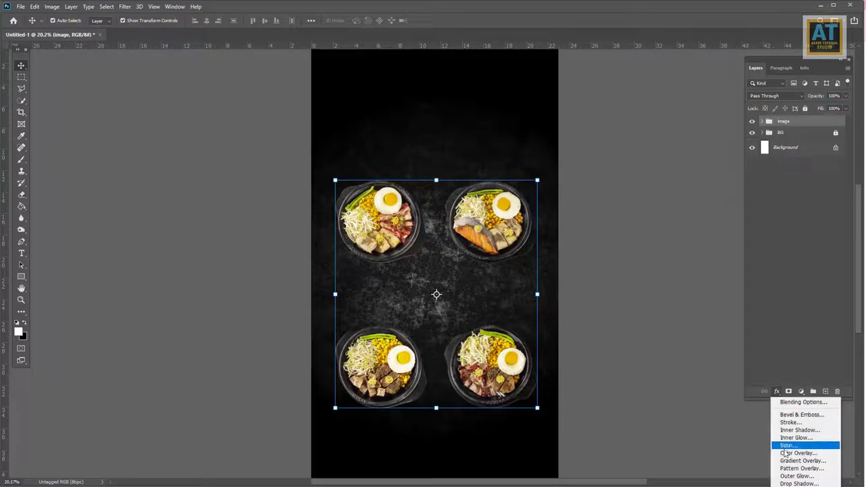
pyautogui.click(792, 478)
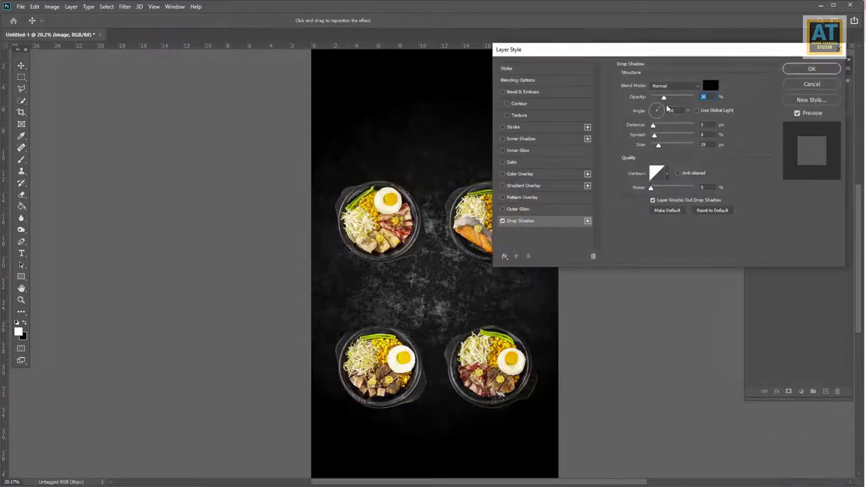
pyautogui.moveTo(653, 126)
pyautogui.mouseDown()
pyautogui.moveTo(663, 148)
pyautogui.moveTo(665, 125)
pyautogui.moveTo(668, 136)
pyautogui.mouseUp()
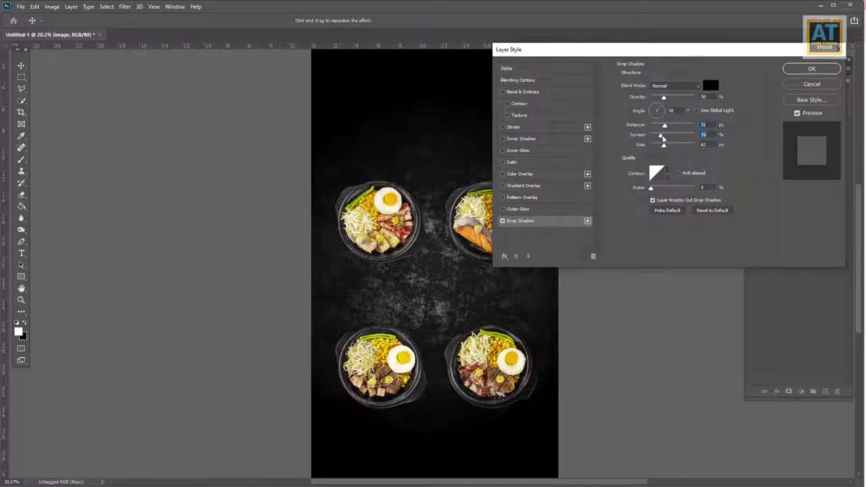
pyautogui.moveTo(664, 98); pyautogui.dragTo(667, 100)
pyautogui.click(812, 69)
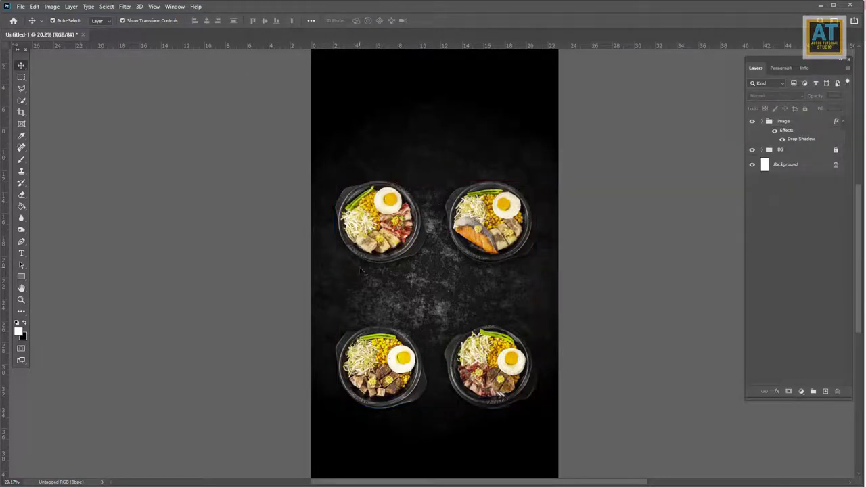
pyautogui.keyDown('alt'); pyautogui.scroll(1, 359, 240); pyautogui.keyUp('alt')
pyautogui.keyDown('alt'); pyautogui.scroll(1, 413, 310); pyautogui.keyUp('alt')
pyautogui.keyDown('alt'); pyautogui.scroll(1, 420, 284); pyautogui.keyUp('alt')
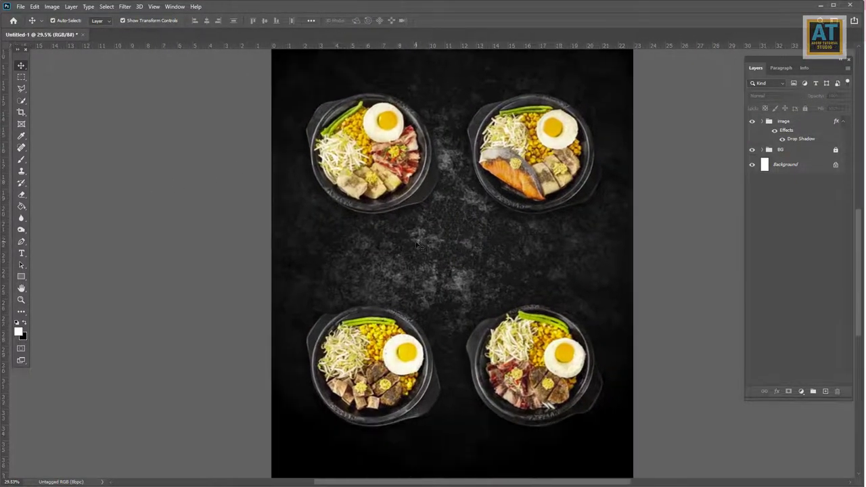
pyautogui.keyDown('alt'); pyautogui.scroll(1, 429, 248); pyautogui.keyUp('alt')
# Add a Montserrat Medium text layer reading 'COMBO FUCHI TEKI' between the bowls
pyautogui.click(21, 253)
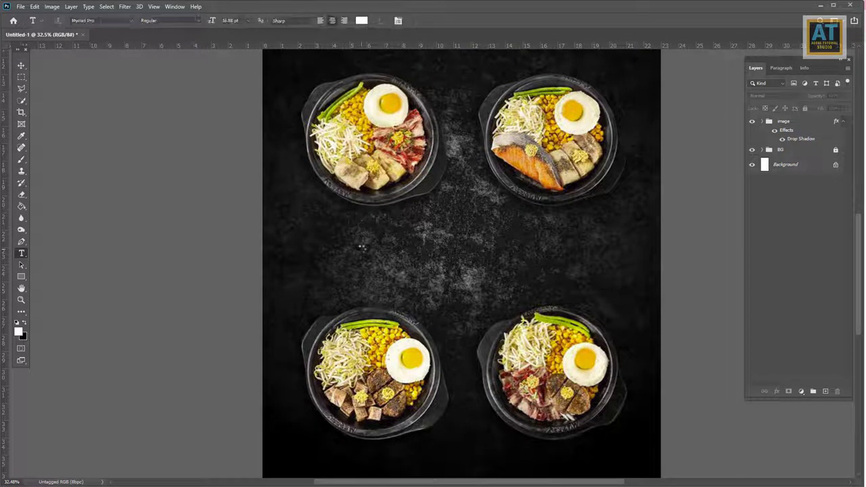
pyautogui.click(367, 243)
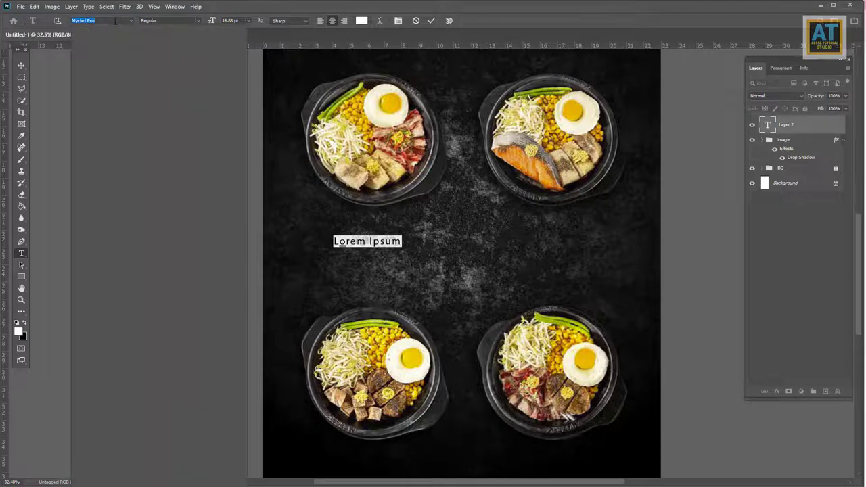
pyautogui.write('monts')
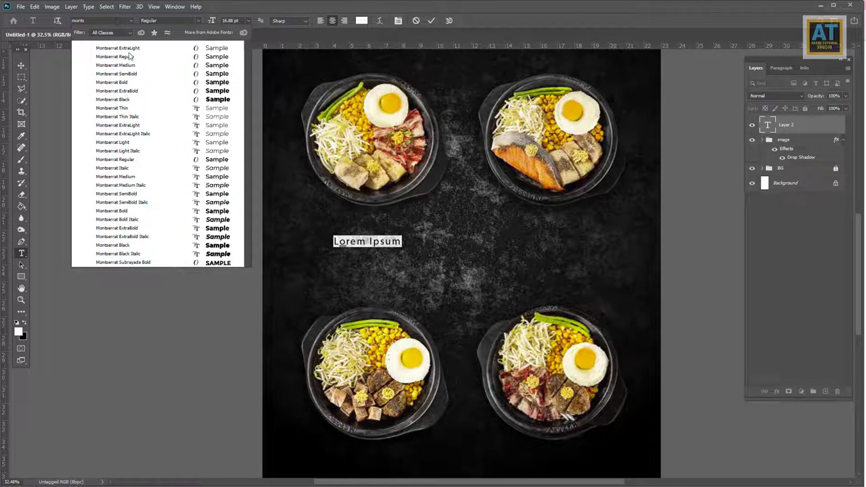
pyautogui.click(116, 65)
pyautogui.click(364, 21)
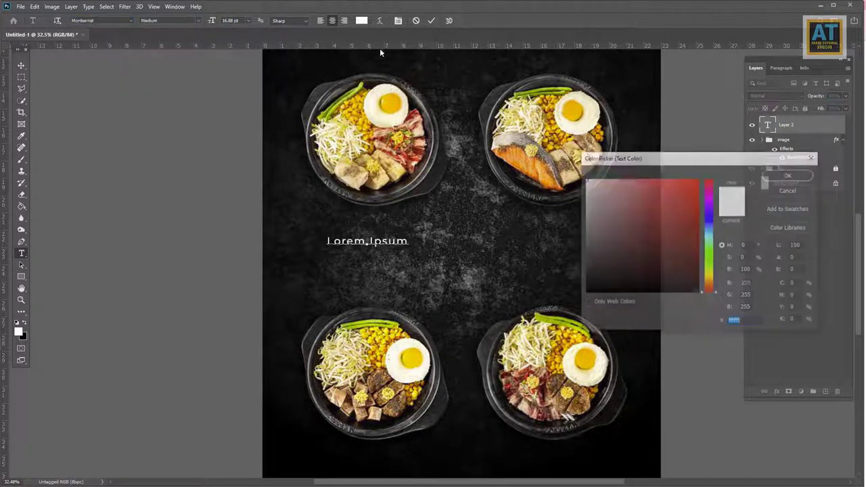
pyautogui.click(790, 176)
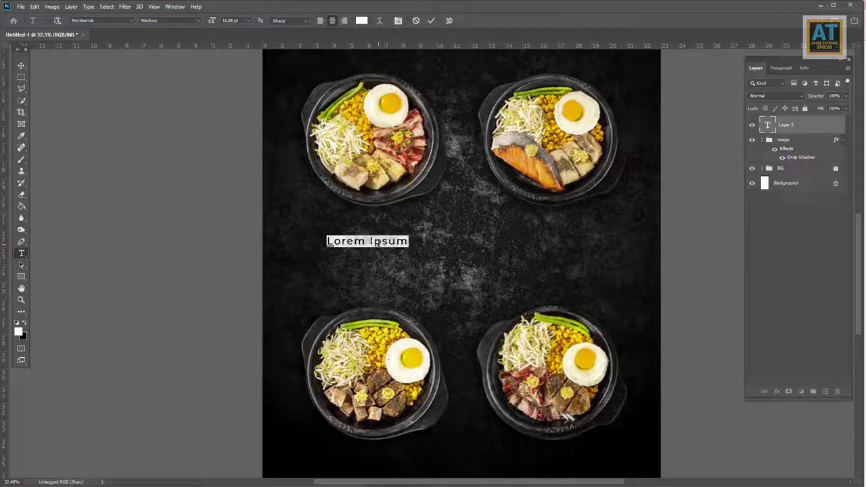
pyautogui.write('COMBO  ')
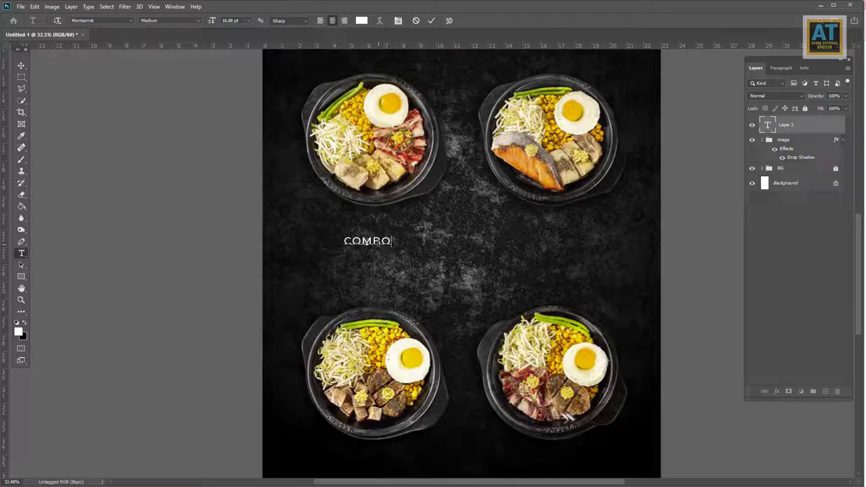
pyautogui.write('FUCHI')
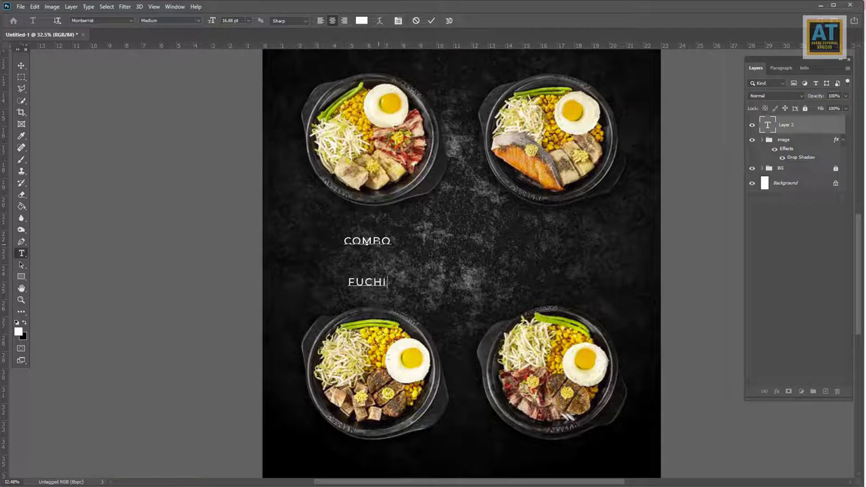
pyautogui.write(' TEKI')
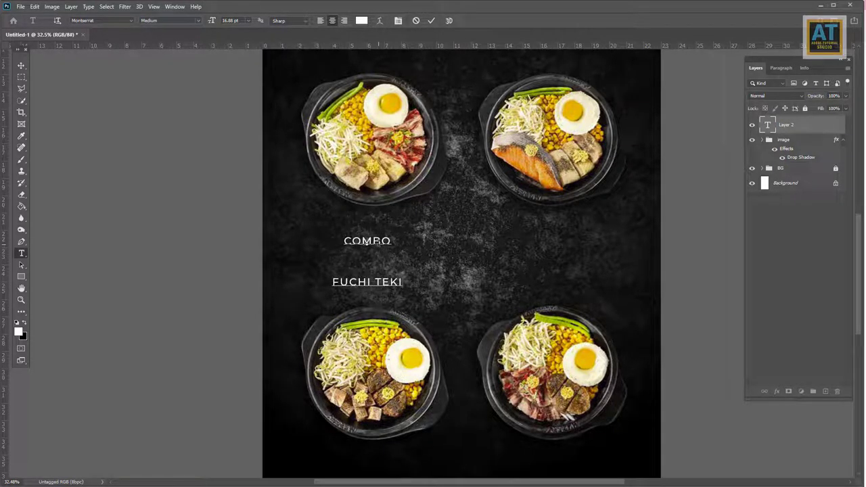
# Left-align the title, use smooth anti-aliasing, and set line spacing to Auto
pyautogui.hotkey('ctrl', 'a')
pyautogui.click(321, 20)
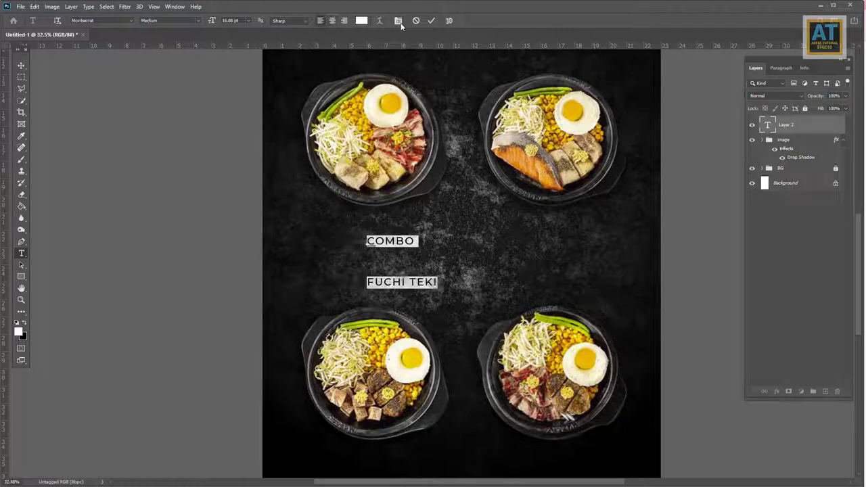
pyautogui.click(291, 20)
pyautogui.click(284, 54)
pyautogui.click(397, 21)
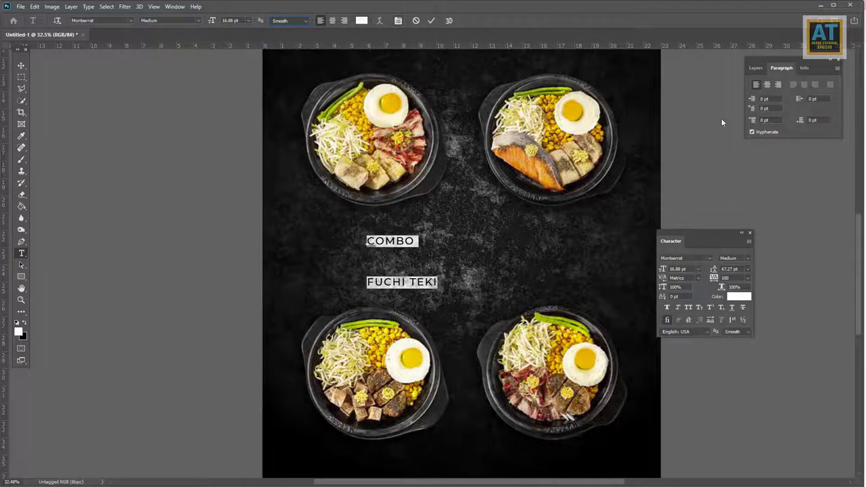
pyautogui.click(399, 21)
pyautogui.click(396, 21)
pyautogui.moveTo(693, 230); pyautogui.dragTo(682, 71)
pyautogui.click(737, 109)
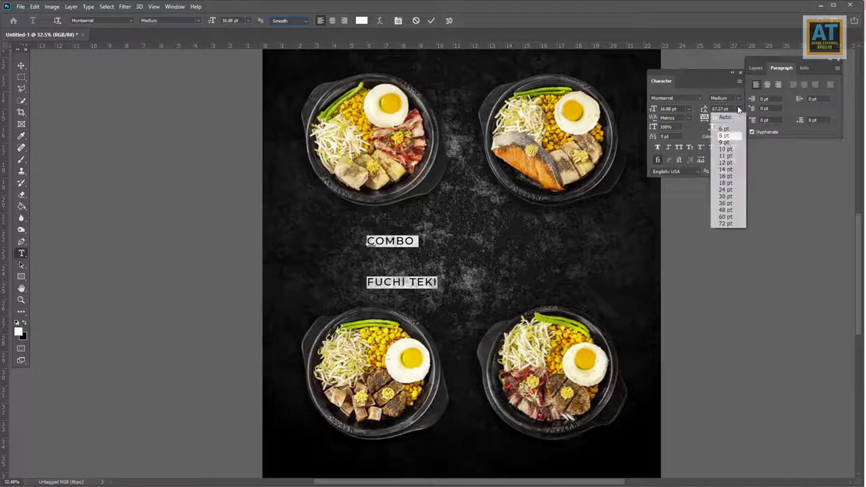
pyautogui.click(717, 117)
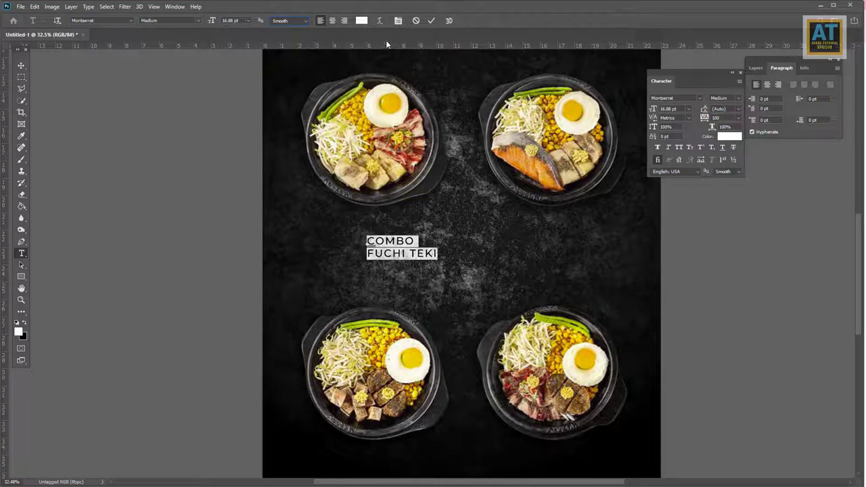
# Make the title yellow and set its font style to Bold
pyautogui.click(361, 20)
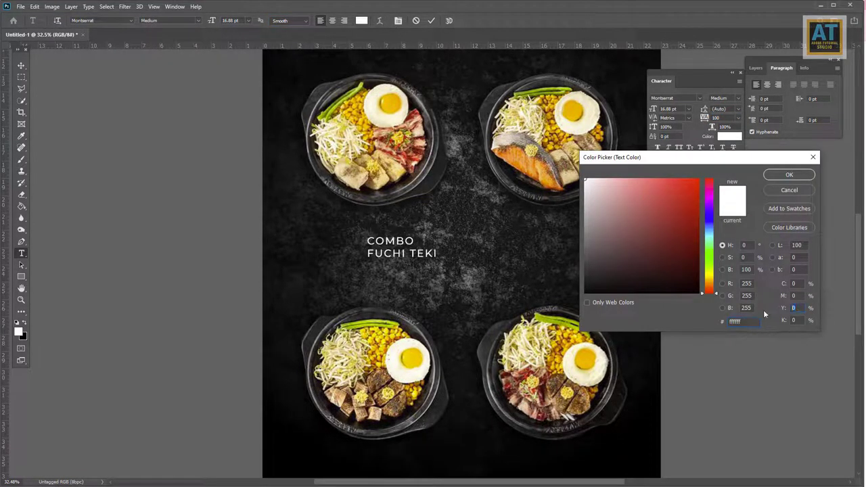
pyautogui.write('100')
pyautogui.press('Return')
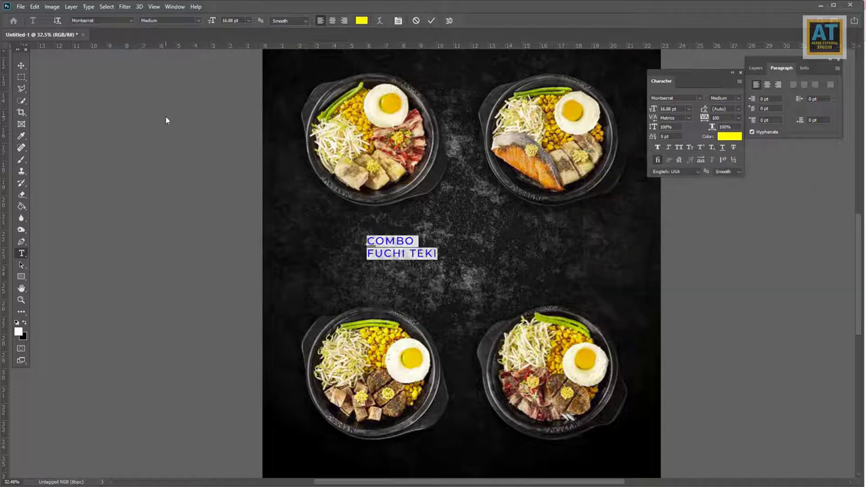
pyautogui.click(198, 20)
pyautogui.click(159, 59)
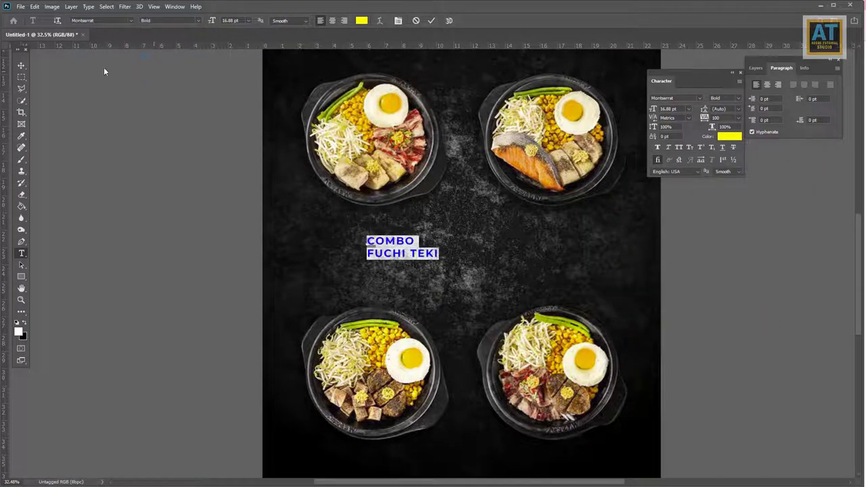
pyautogui.click(21, 65)
# Nudge the heading up and duplicate its text layer just below the original
pyautogui.moveTo(404, 251); pyautogui.dragTo(390, 231)
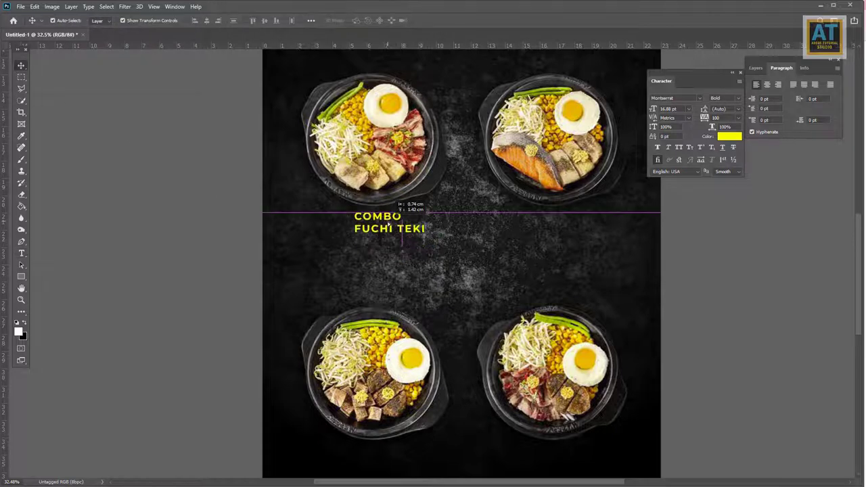
pyautogui.press('F7')
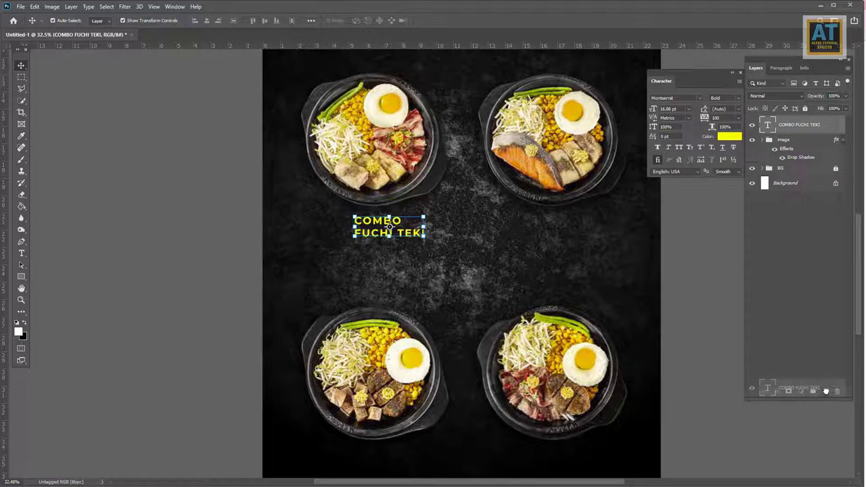
pyautogui.moveTo(783, 129); pyautogui.dragTo(825, 391)
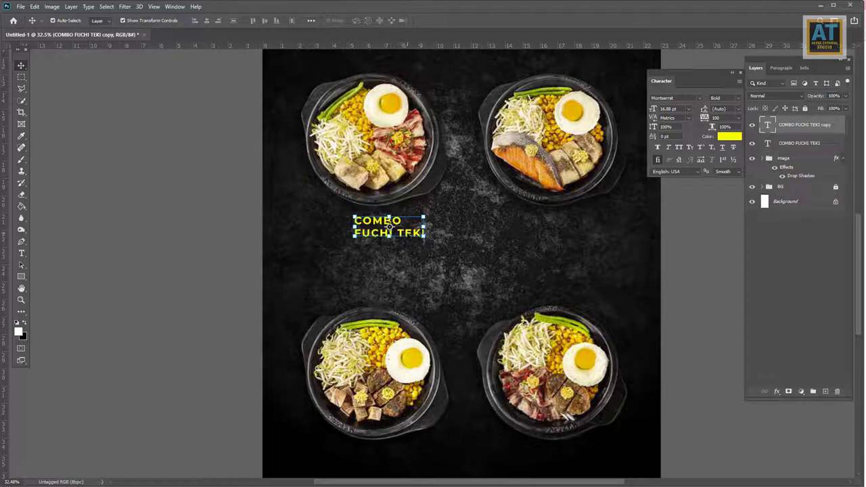
pyautogui.moveTo(389, 227); pyautogui.dragTo(389, 257)
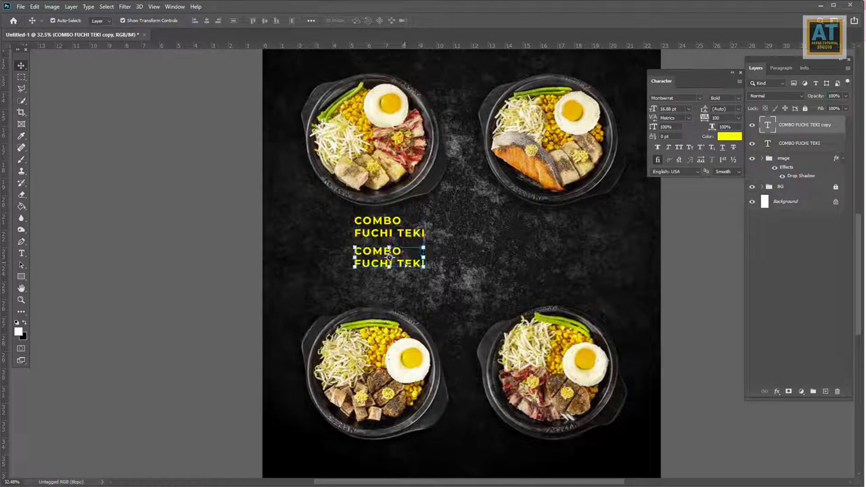
# Retype the copied text as PREMIUM BEEF & CHICKEN STEAK
pyautogui.doubleClick(389, 257)
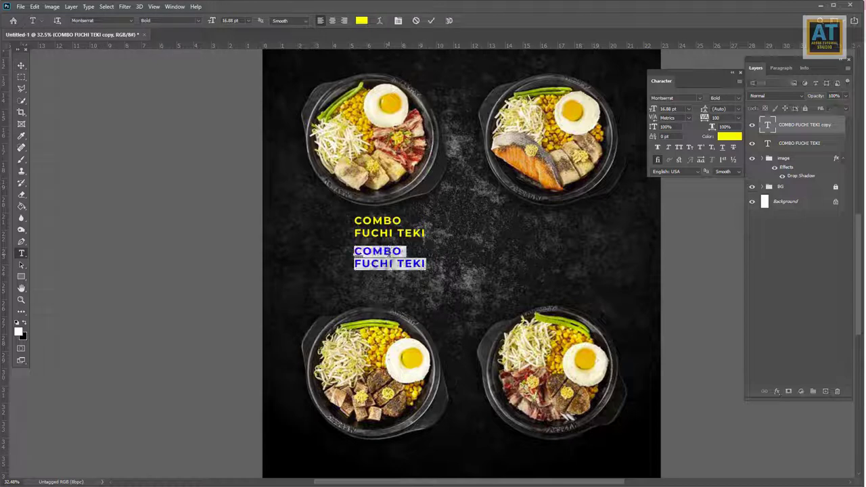
pyautogui.click(353, 252)
pyautogui.write('M')
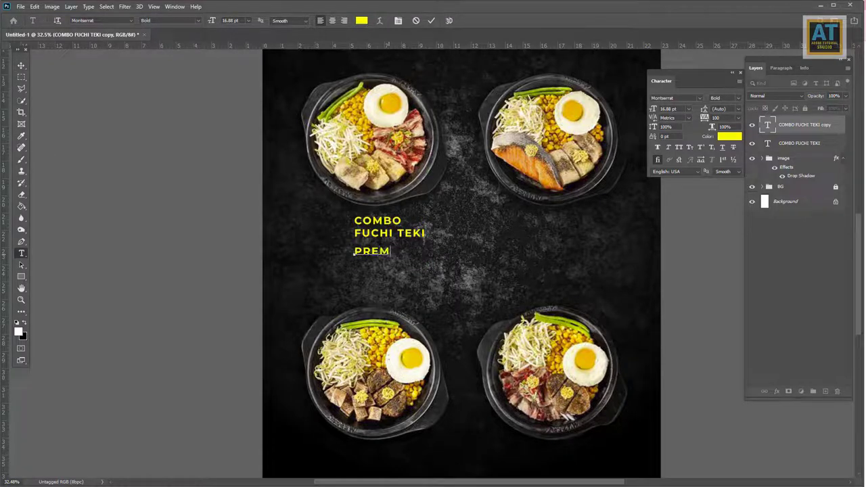
pyautogui.write('IUM BEEF y')
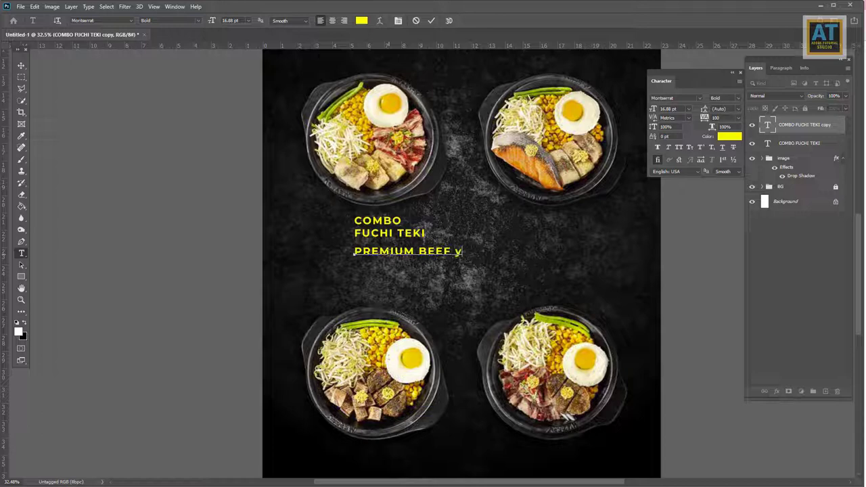
pyautogui.write('HE')
pyautogui.write('KEN STEAK')
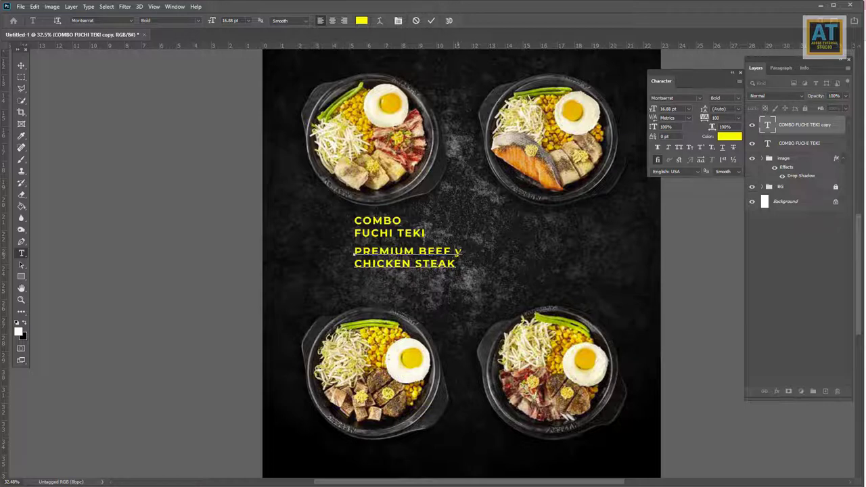
pyautogui.hotkey('shift', 'Left')
pyautogui.hotkey('ctrl', 'a')
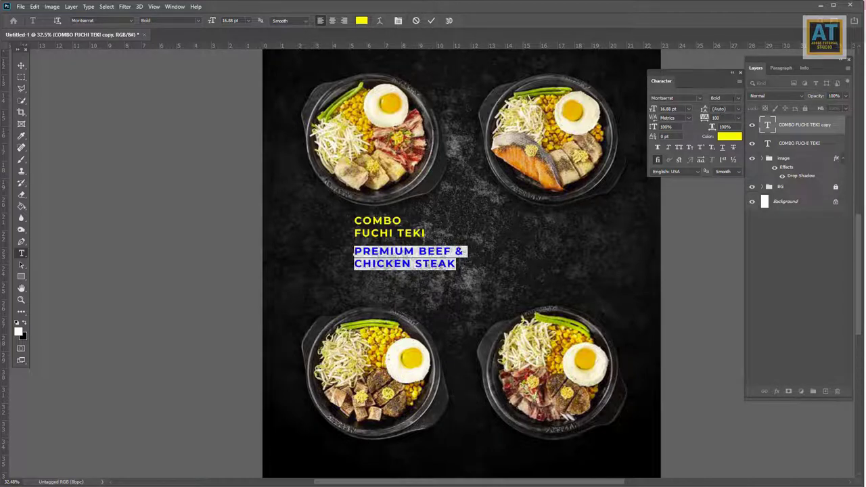
# Set the subtitle's font weight to Medium
pyautogui.click(739, 99)
pyautogui.click(727, 113)
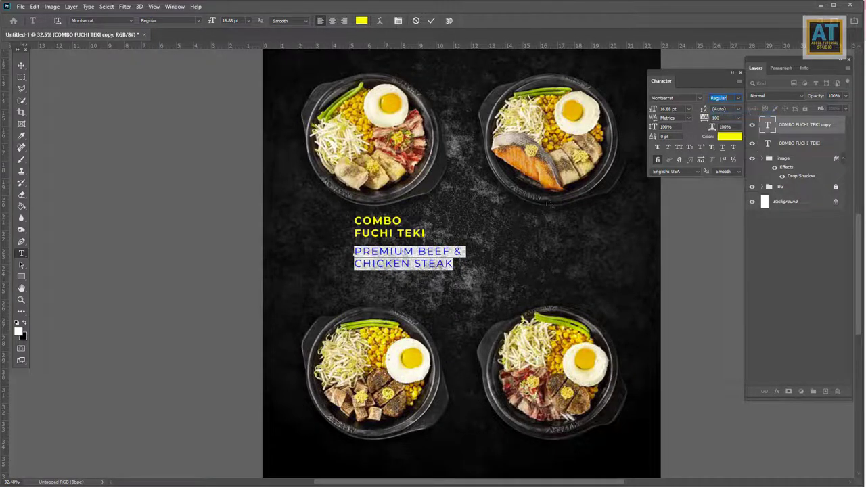
pyautogui.click(738, 99)
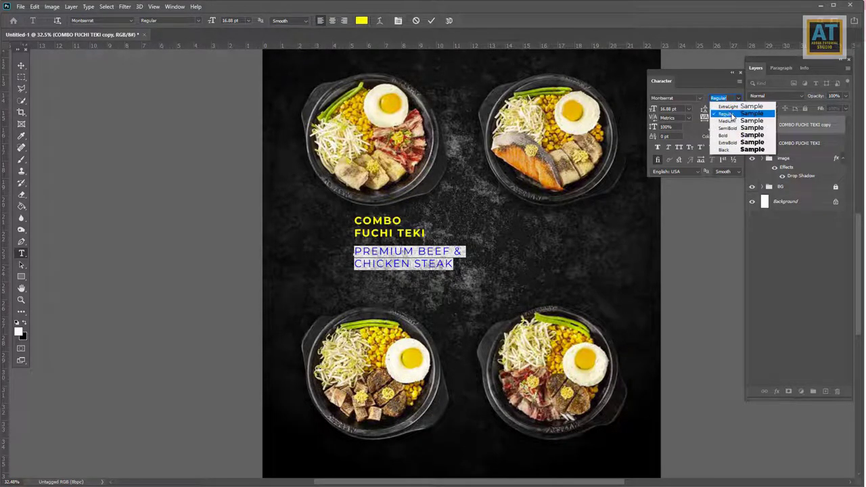
pyautogui.click(732, 119)
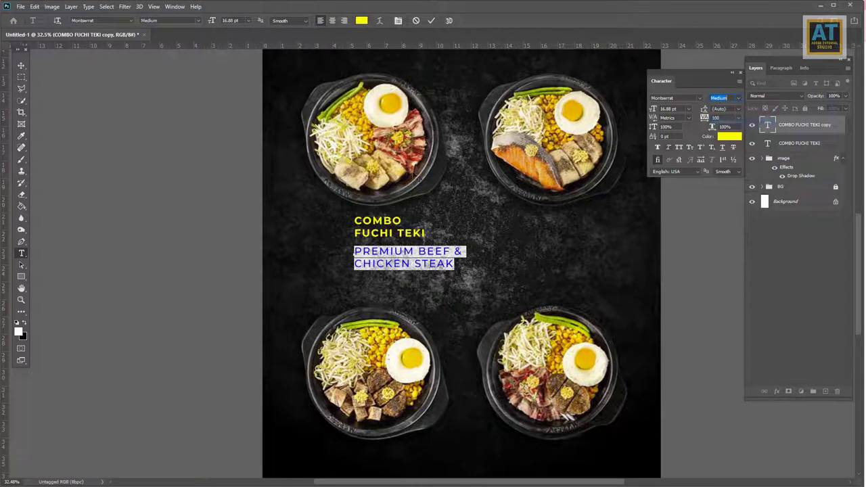
# Colour the subtitle magenta (ff00cc) in the Color Picker
pyautogui.click(360, 21)
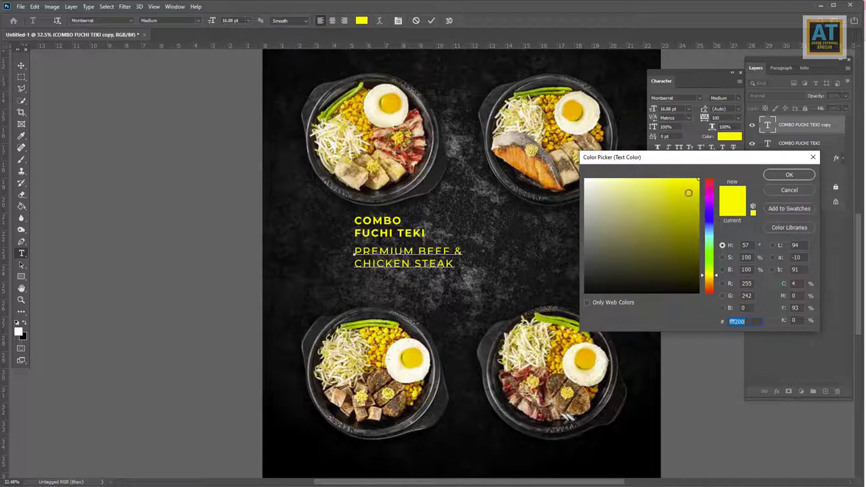
pyautogui.click(709, 201)
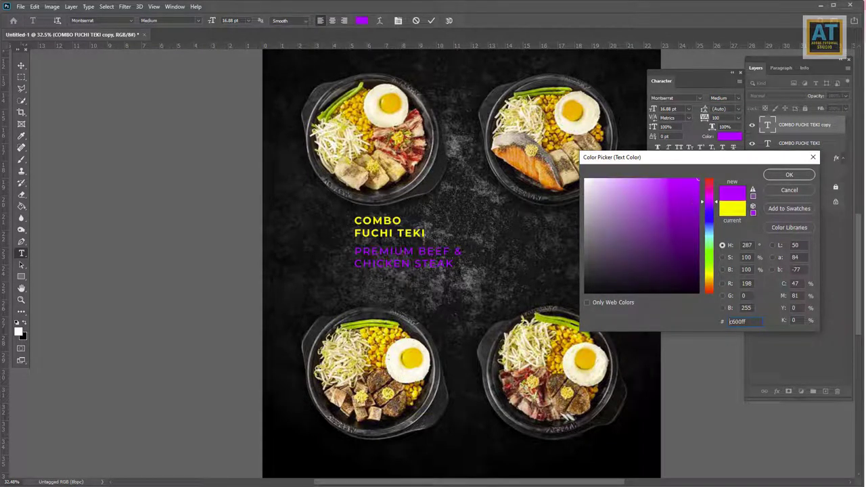
pyautogui.click(694, 214)
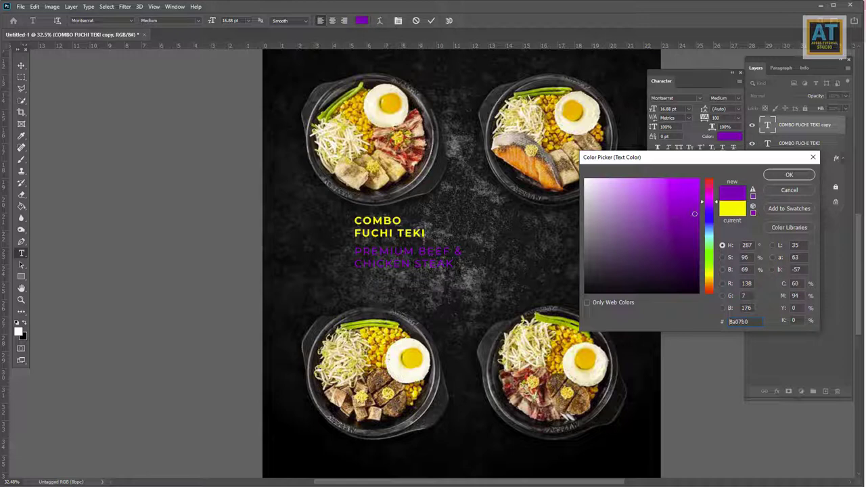
pyautogui.click(697, 180)
pyautogui.moveTo(716, 203); pyautogui.dragTo(717, 195)
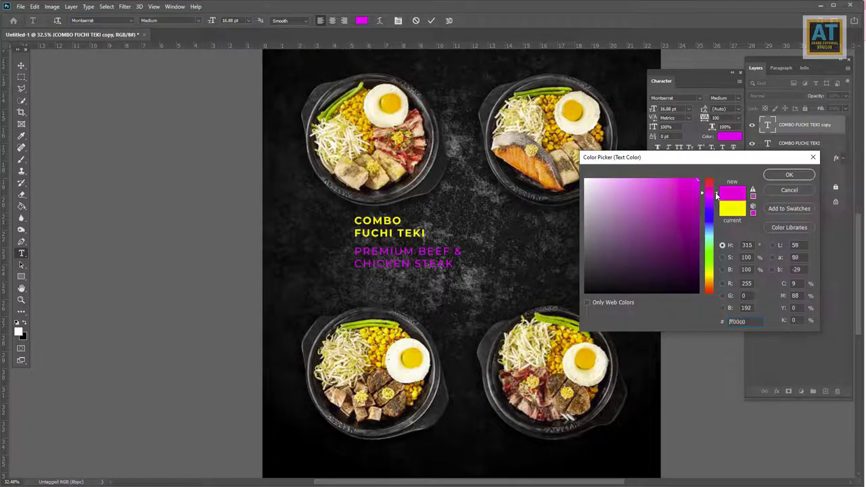
pyautogui.click(780, 176)
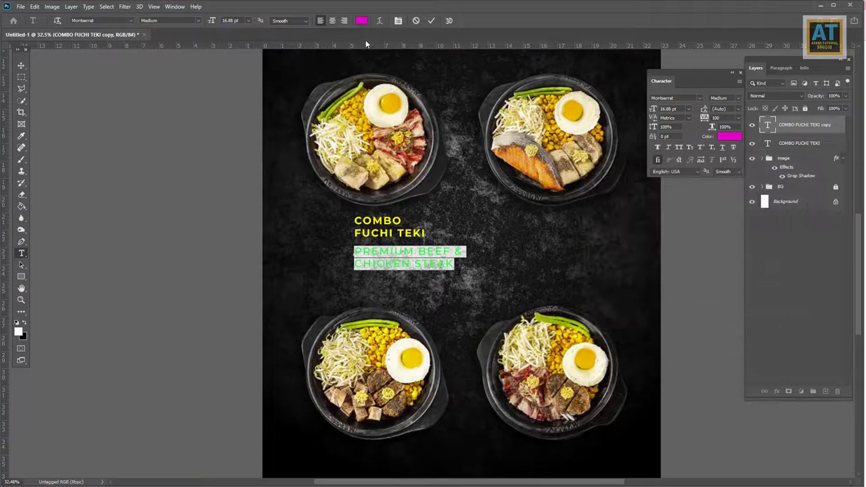
# Align the subtitle beneath the COMBO heading and shift both text layers slightly down
pyautogui.click(432, 21)
pyautogui.click(21, 66)
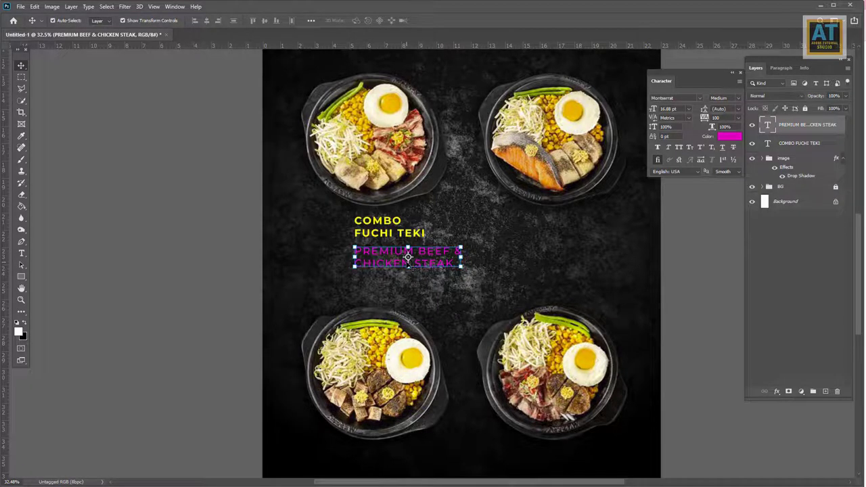
pyautogui.moveTo(408, 258); pyautogui.dragTo(407, 254)
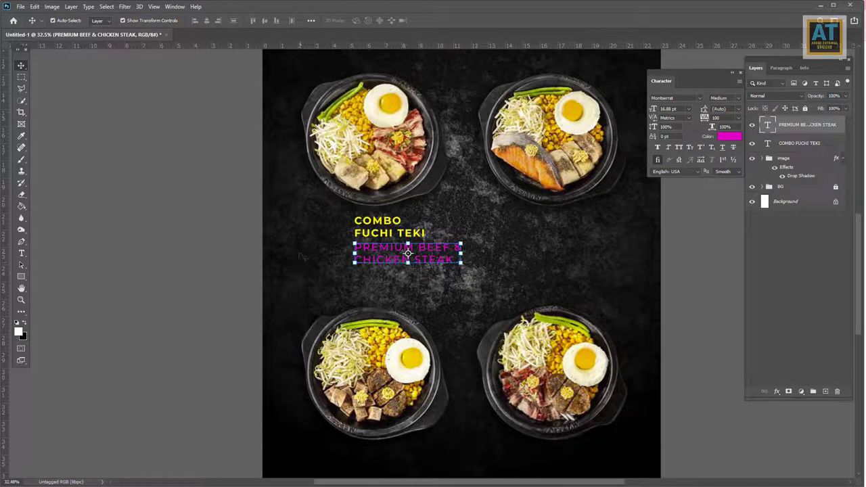
pyautogui.keyDown('shift'); pyautogui.click(395, 233); pyautogui.keyUp('shift')
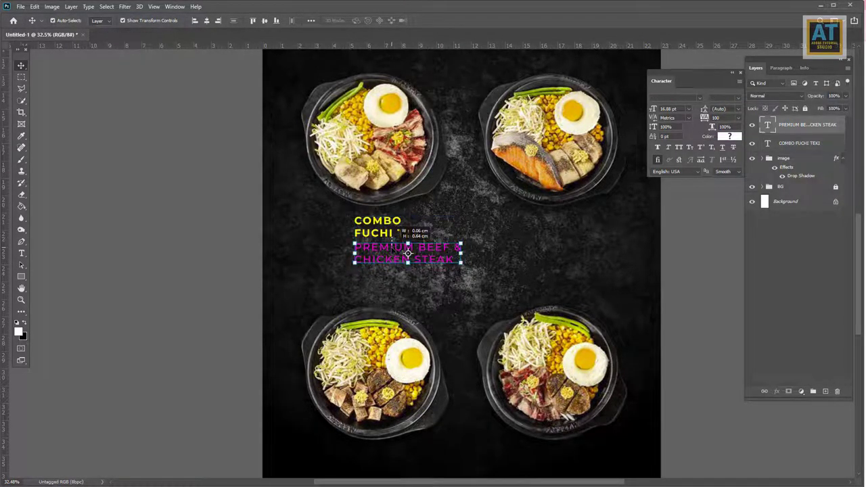
pyautogui.keyDown('shift'); pyautogui.click(369, 224); pyautogui.keyUp('shift')
pyautogui.moveTo(407, 238); pyautogui.dragTo(408, 240)
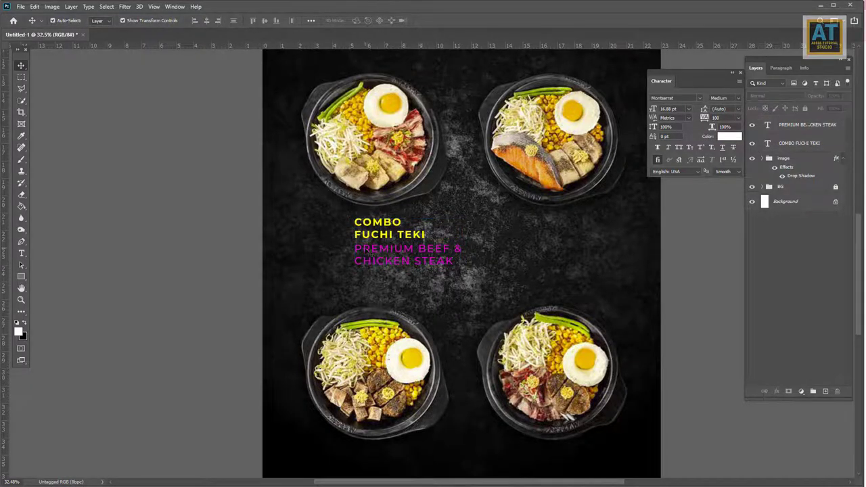
pyautogui.scroll(2, 399, 245)
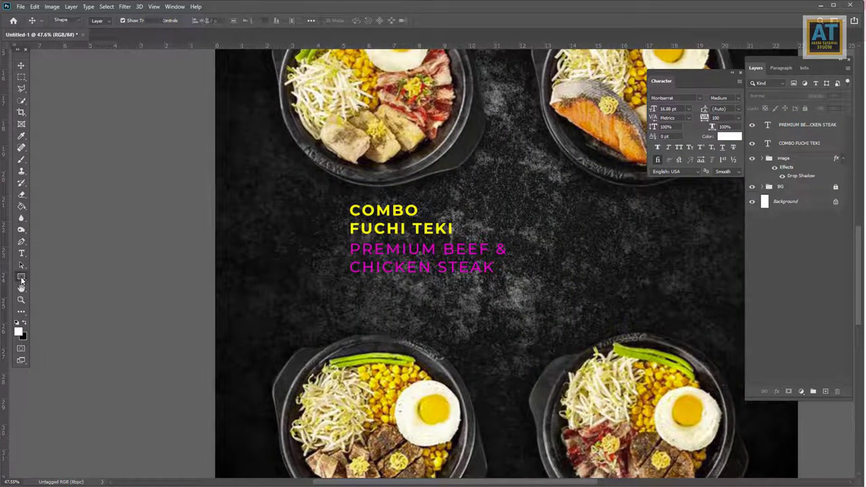
# Draw a rounded rectangle left of the subtitle with more rounded corners
pyautogui.moveTo(21, 276); pyautogui.dragTo(61, 291)
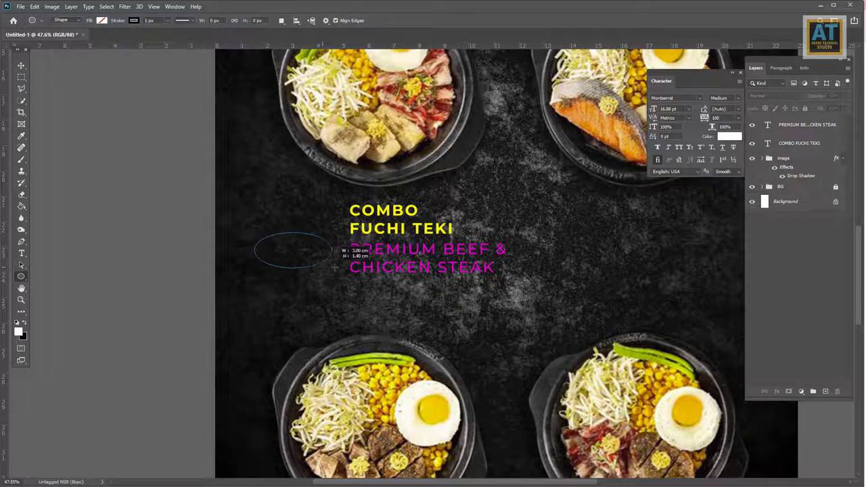
pyautogui.moveTo(254, 233); pyautogui.dragTo(343, 275)
pyautogui.hotkey('ctrl', 'z')
pyautogui.moveTo(22, 278); pyautogui.dragTo(32, 276)
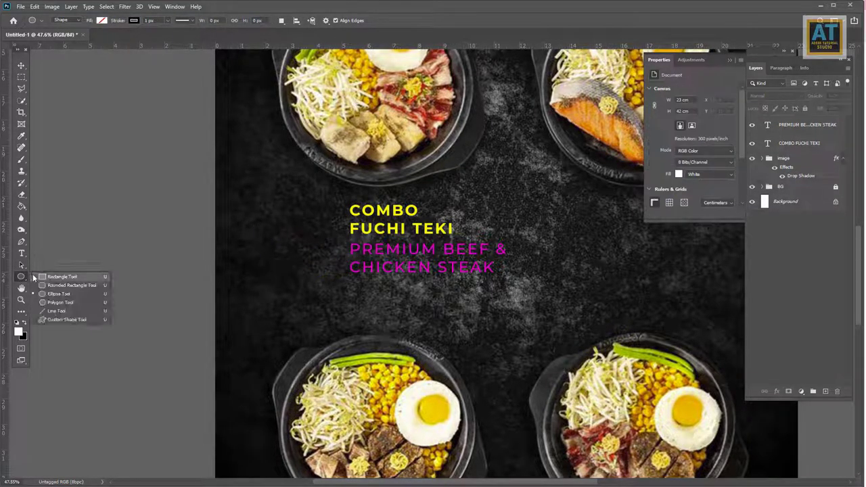
pyautogui.click(67, 285)
pyautogui.moveTo(255, 234); pyautogui.dragTo(357, 277)
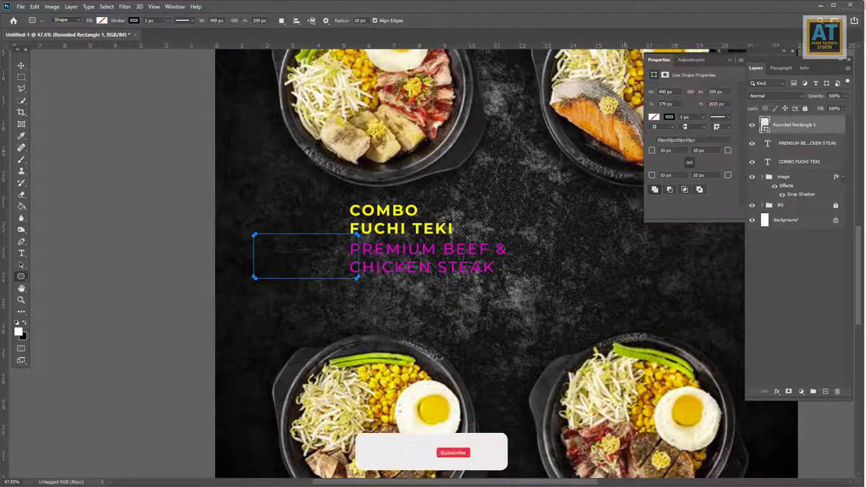
pyautogui.moveTo(651, 153); pyautogui.dragTo(670, 153)
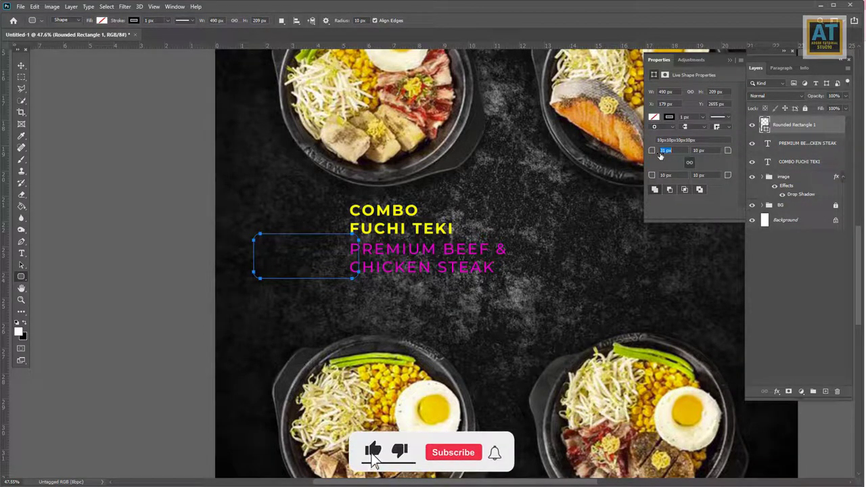
# Give the rounded rectangle a yellow fill and no outline
pyautogui.click(102, 20)
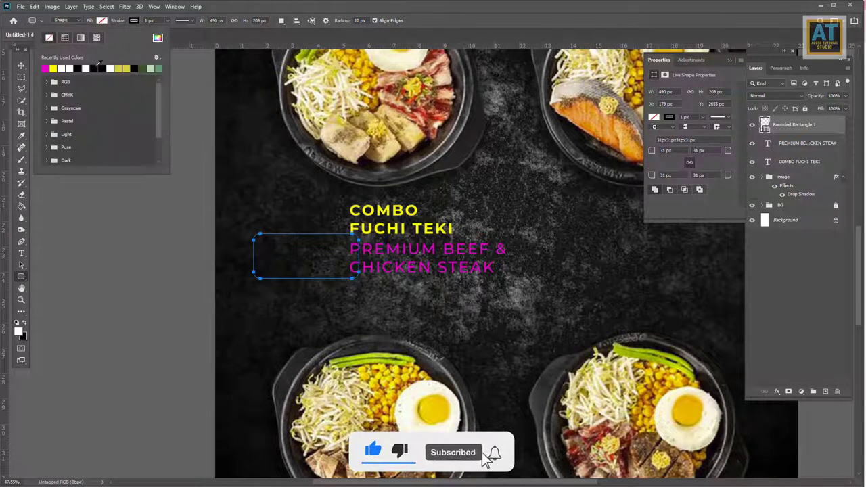
pyautogui.click(53, 68)
pyautogui.click(137, 20)
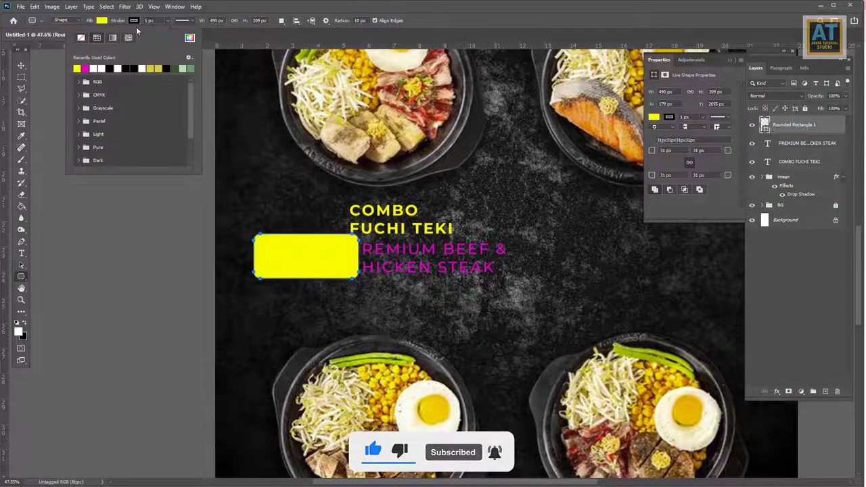
pyautogui.click(81, 38)
# Stack both text layers above the yellow rectangle and shift them right of the box
pyautogui.press('v')
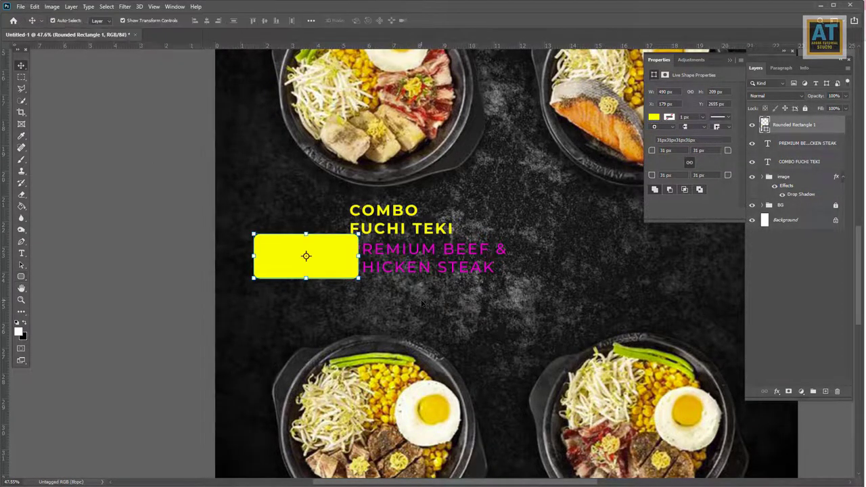
pyautogui.moveTo(500, 287); pyautogui.dragTo(427, 239)
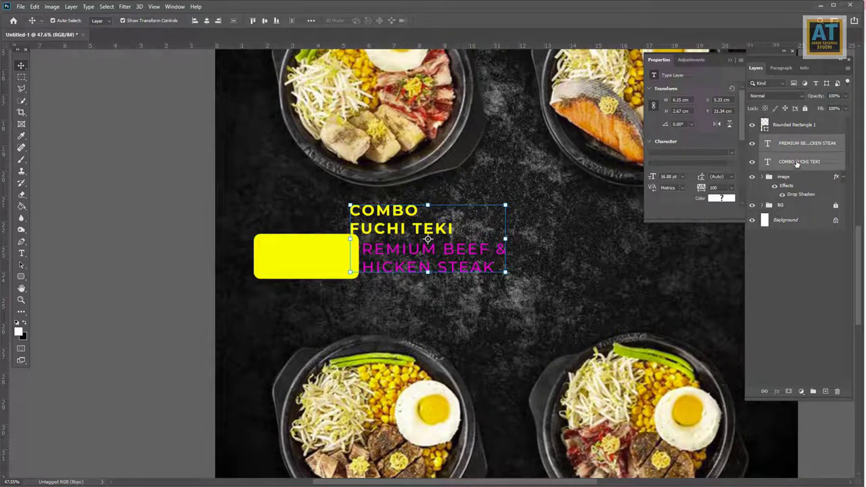
pyautogui.moveTo(795, 147); pyautogui.dragTo(796, 123)
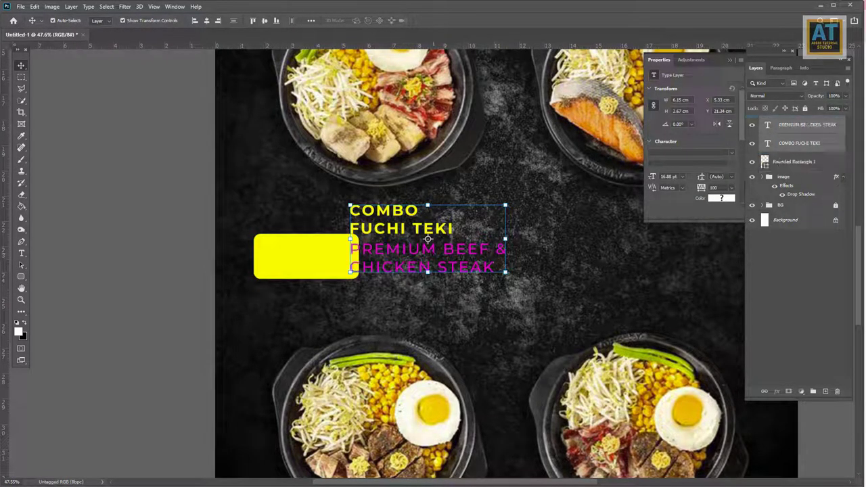
pyautogui.moveTo(428, 239); pyautogui.dragTo(451, 245)
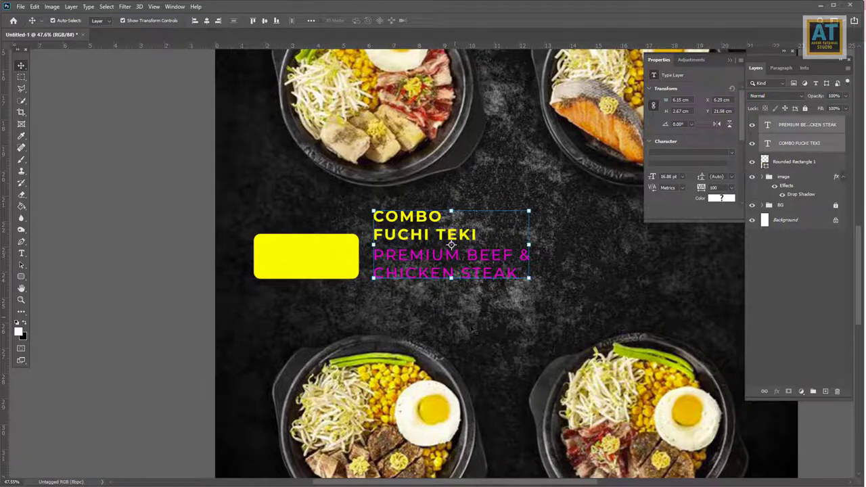
# Duplicate the COMBO FUCHI TEKI headline and place the copy on the yellow box
pyautogui.click(798, 142)
pyautogui.scroll(2, 299, 328)
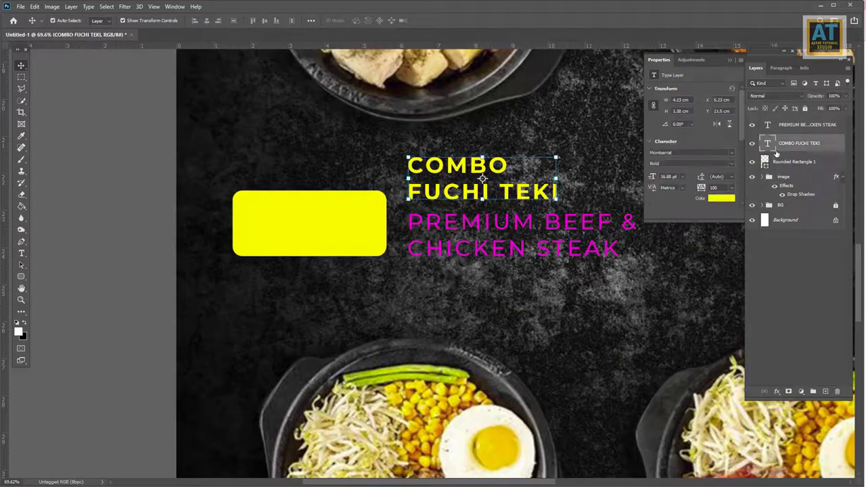
pyautogui.moveTo(776, 152); pyautogui.dragTo(813, 391)
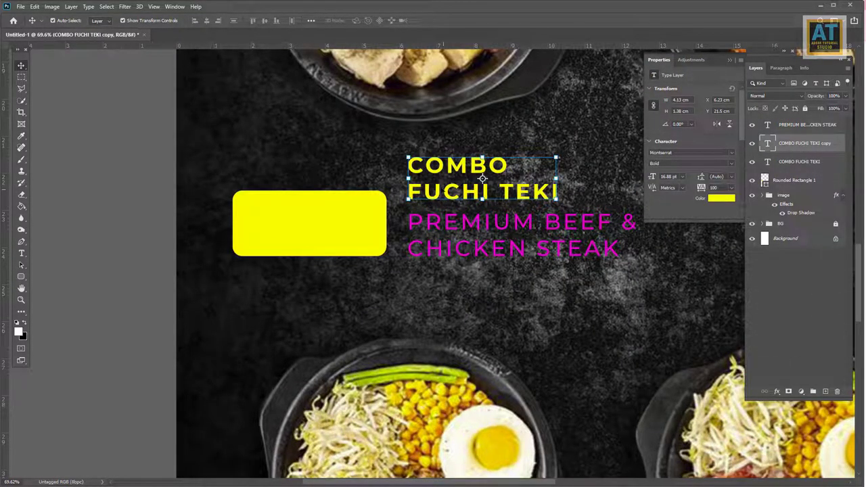
pyautogui.moveTo(437, 191); pyautogui.dragTo(293, 241)
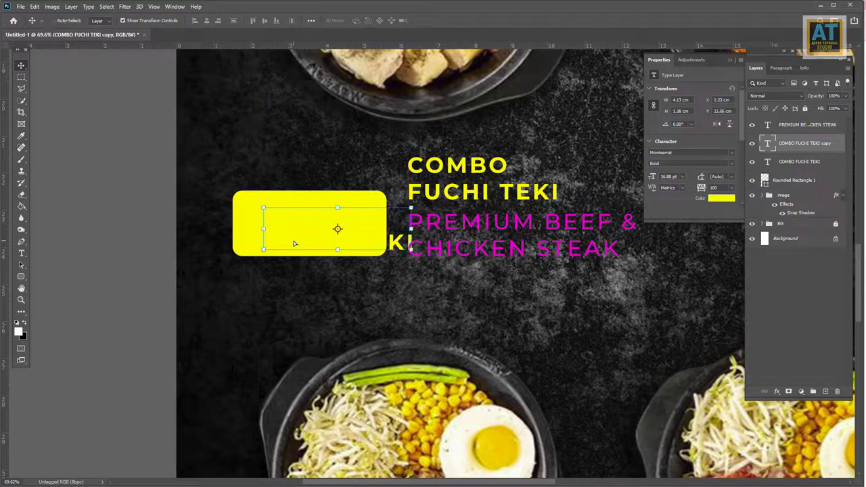
# Bring the headline copy to the top and change it to black (000000) text reading 50.00
pyautogui.hotkey('ctrl', ']')
pyautogui.doubleClick(293, 241)
pyautogui.hotkey('ctrl', 'a')
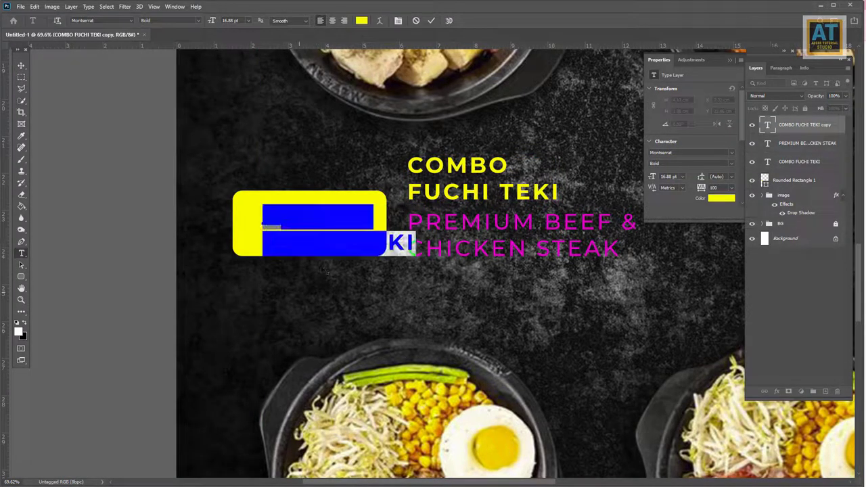
pyautogui.click(361, 20)
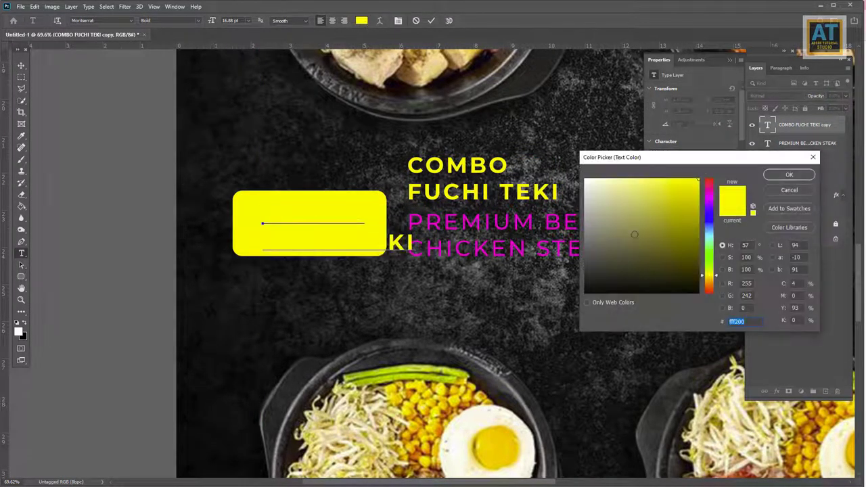
pyautogui.write('000000')
pyautogui.click(805, 178)
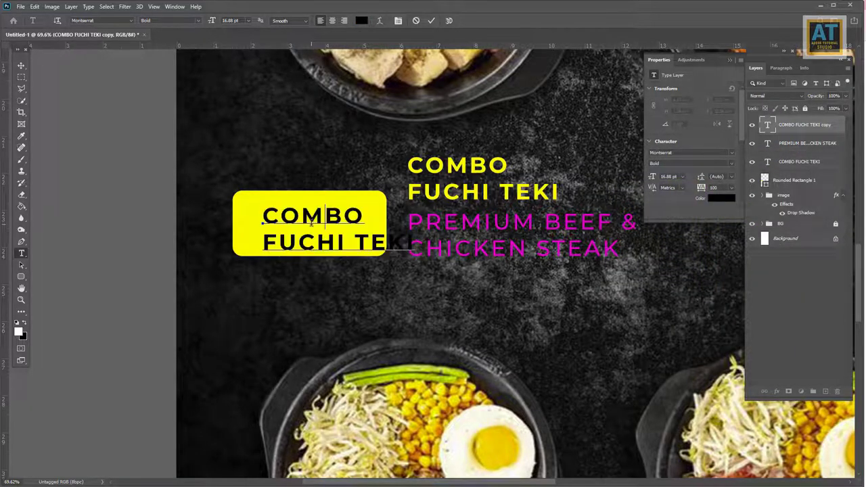
pyautogui.write('50.')
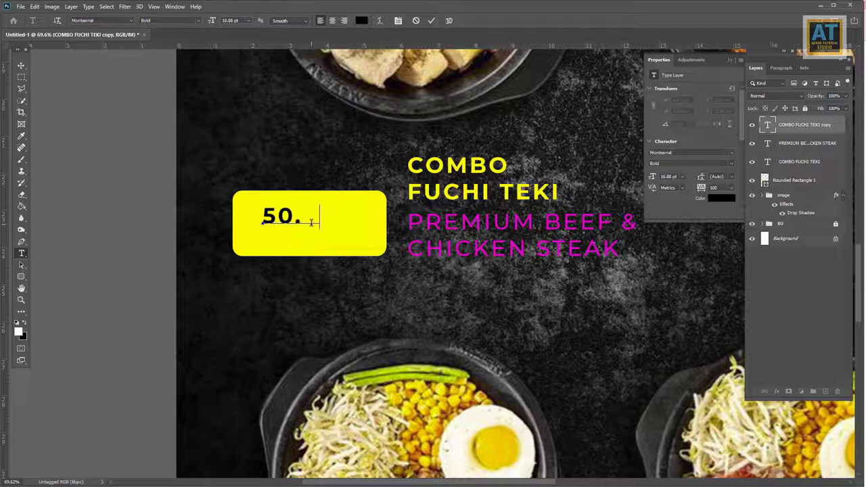
pyautogui.write('00')
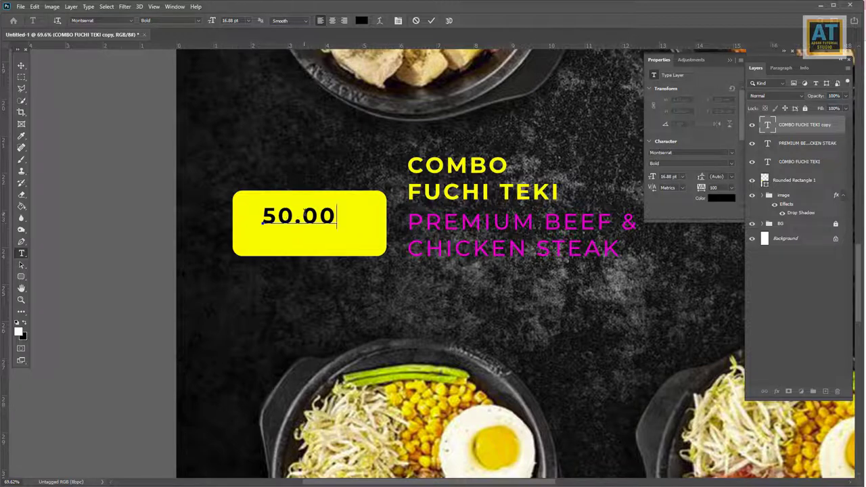
# Make the 00 cents in the price superscript
pyautogui.moveTo(302, 215); pyautogui.dragTo(362, 213)
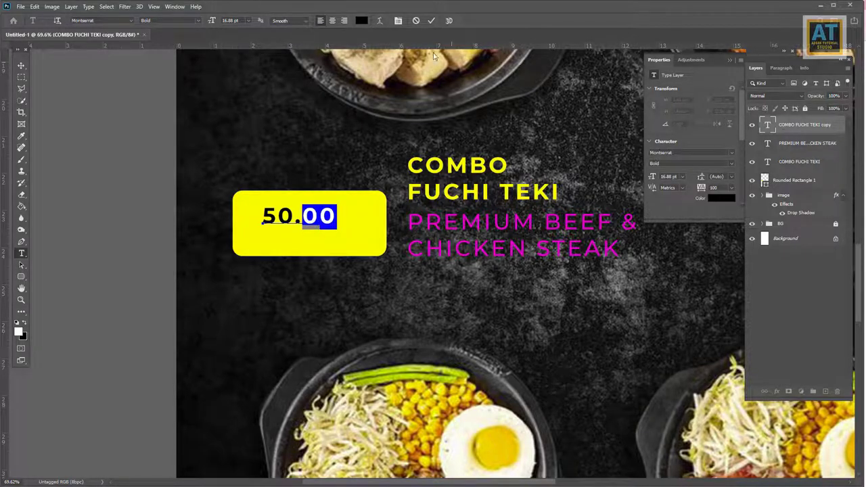
pyautogui.click(398, 22)
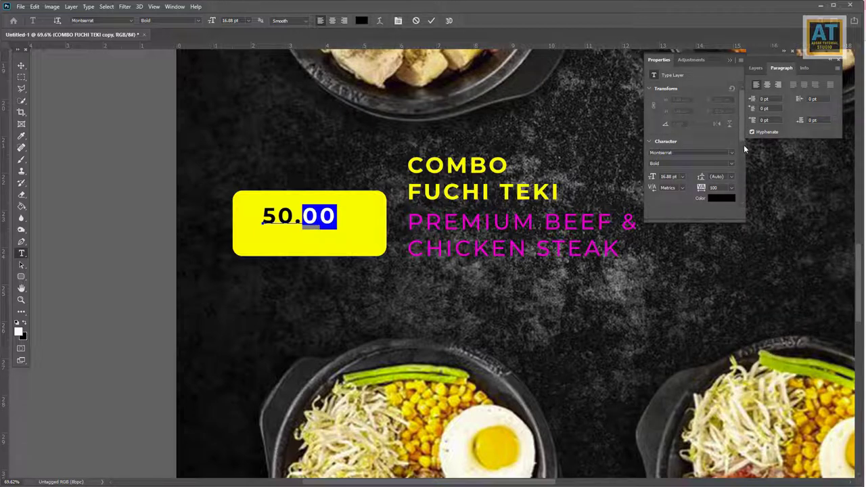
pyautogui.moveTo(741, 129); pyautogui.dragTo(745, 171)
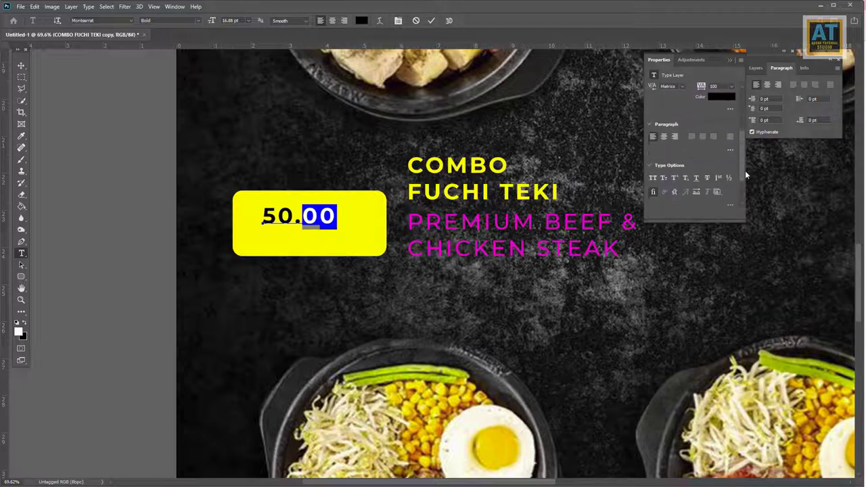
pyautogui.click(675, 171)
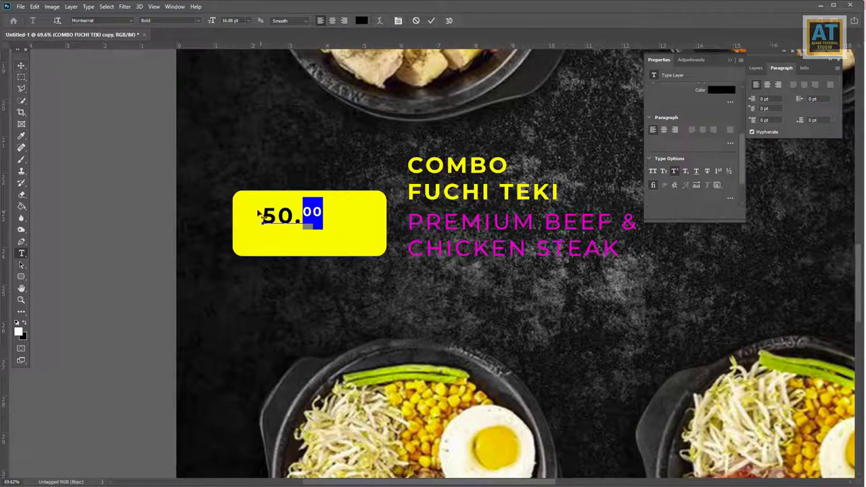
# Enlarge the 50.00 price font and position it inside the yellow box
pyautogui.click(284, 213)
pyautogui.hotkey('ctrl', 'a')
pyautogui.moveTo(217, 22); pyautogui.dragTo(244, 23)
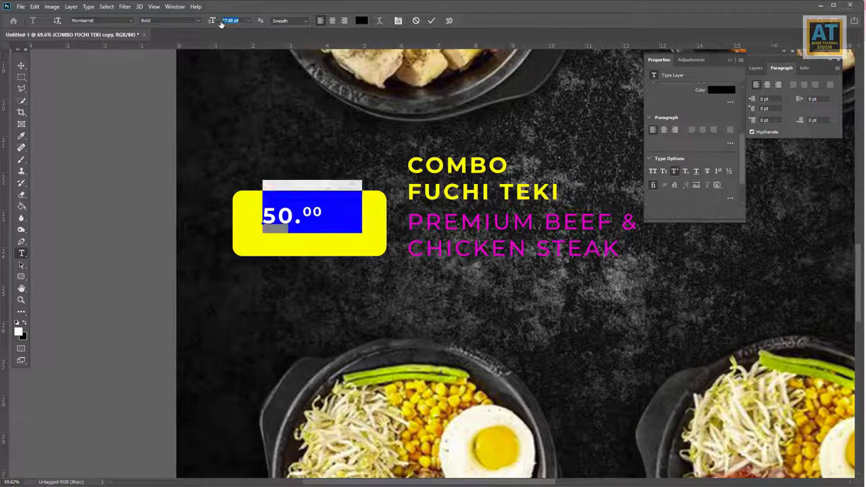
pyautogui.click(21, 65)
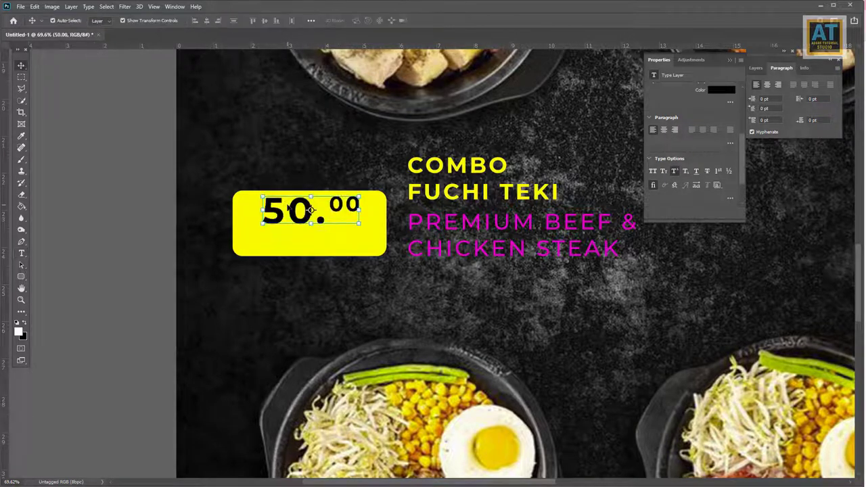
pyautogui.moveTo(289, 209); pyautogui.dragTo(280, 228)
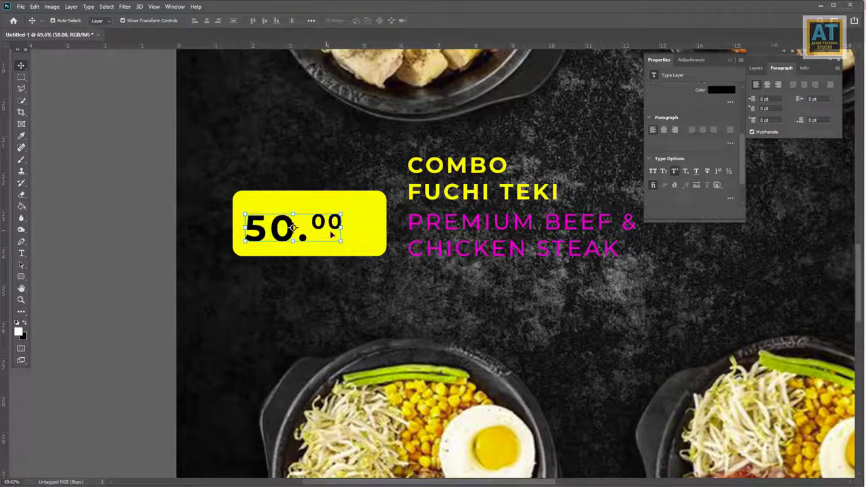
# Narrow the yellow box to fit the price and move it next to the headline
pyautogui.click(370, 226)
pyautogui.hotkey('ctrl', 't')
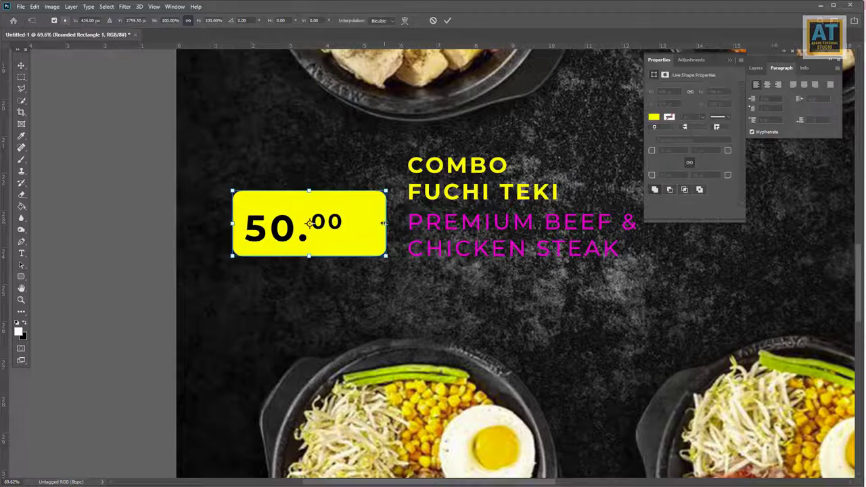
pyautogui.moveTo(385, 224); pyautogui.dragTo(356, 230)
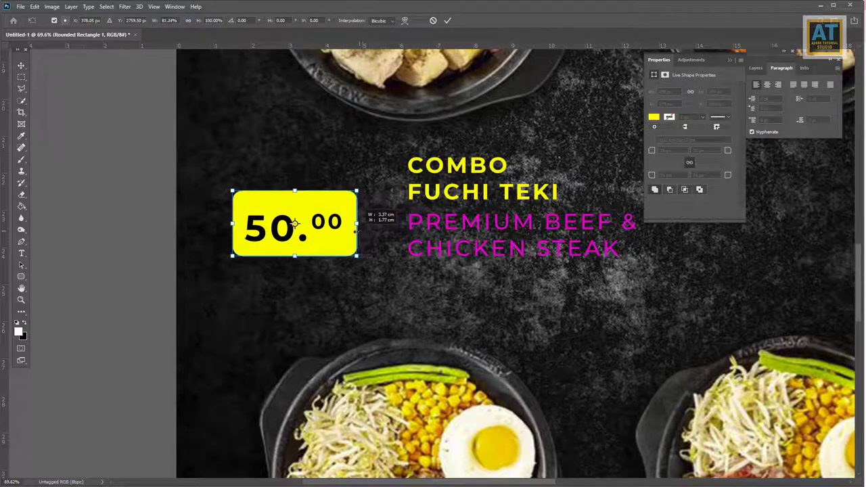
pyautogui.press('Return')
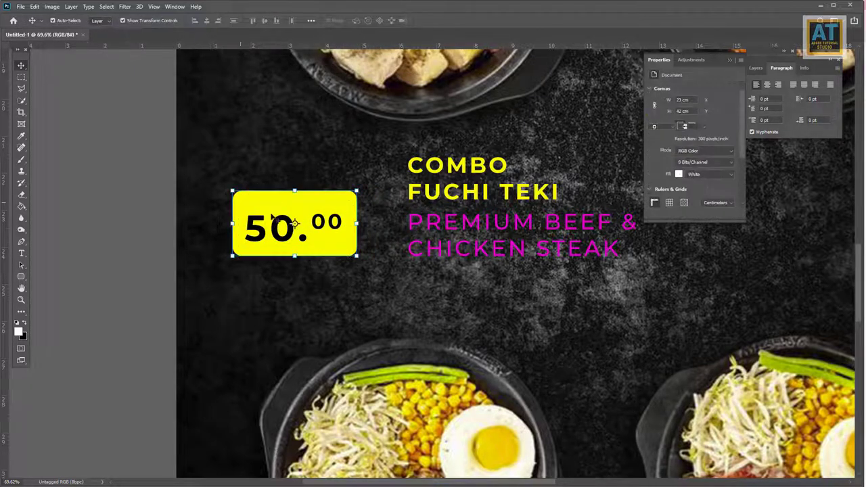
pyautogui.moveTo(286, 230); pyautogui.dragTo(317, 229)
pyautogui.scroll(-3, 388, 288)
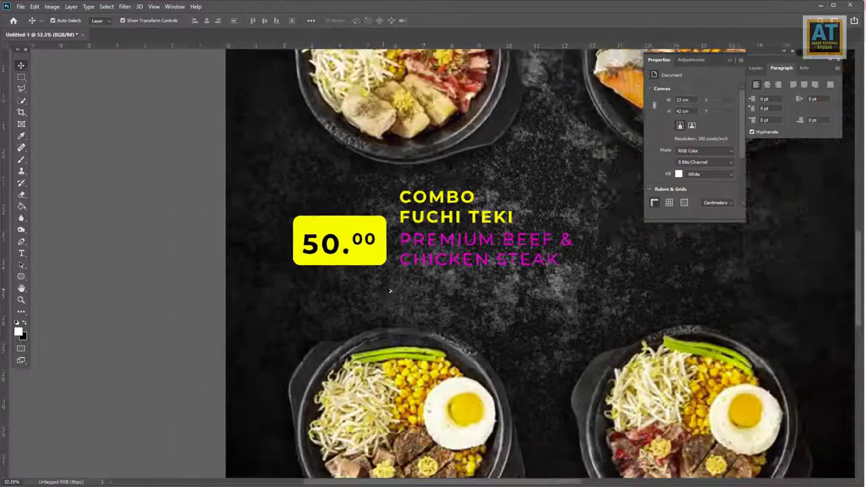
# Open the animal silhouettes image file
pyautogui.click(20, 6)
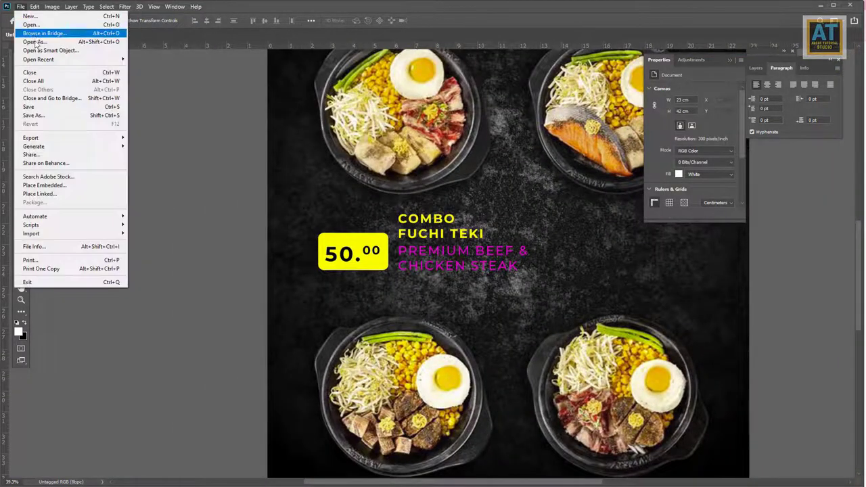
pyautogui.click(34, 28)
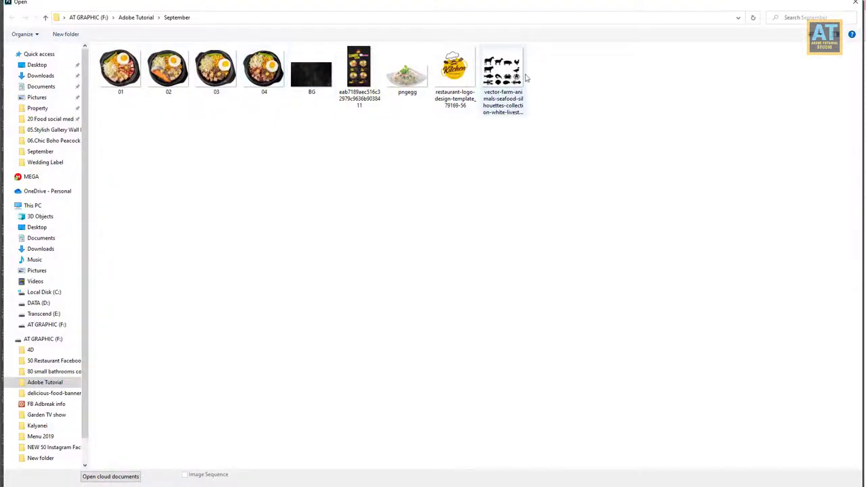
pyautogui.doubleClick(503, 91)
pyautogui.scroll(1, 403, 276)
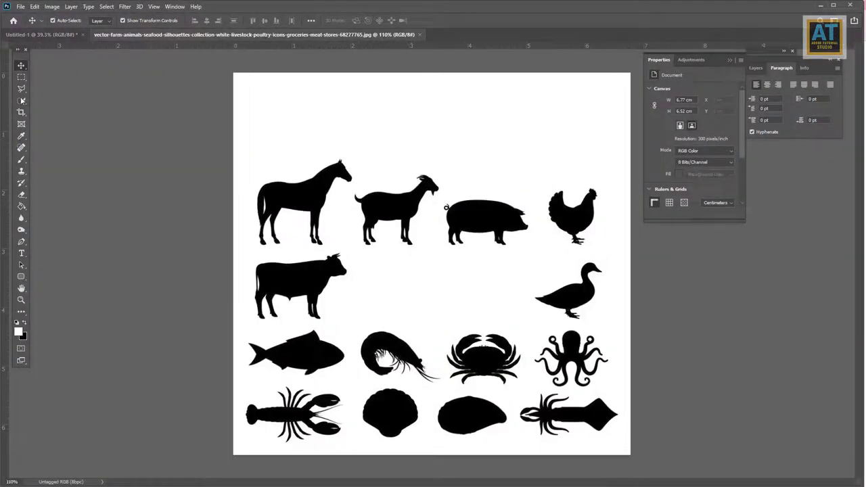
# Select the pig silhouette with the Magic Wand, then deselect it
pyautogui.click(21, 100)
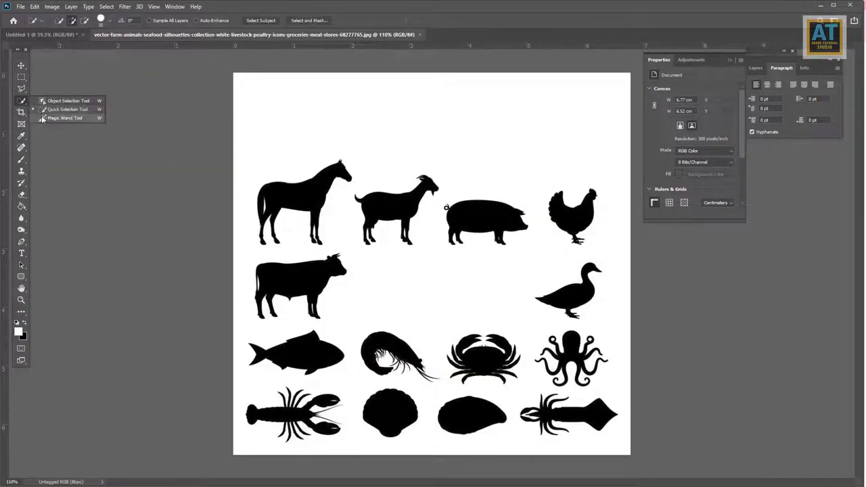
pyautogui.click(61, 119)
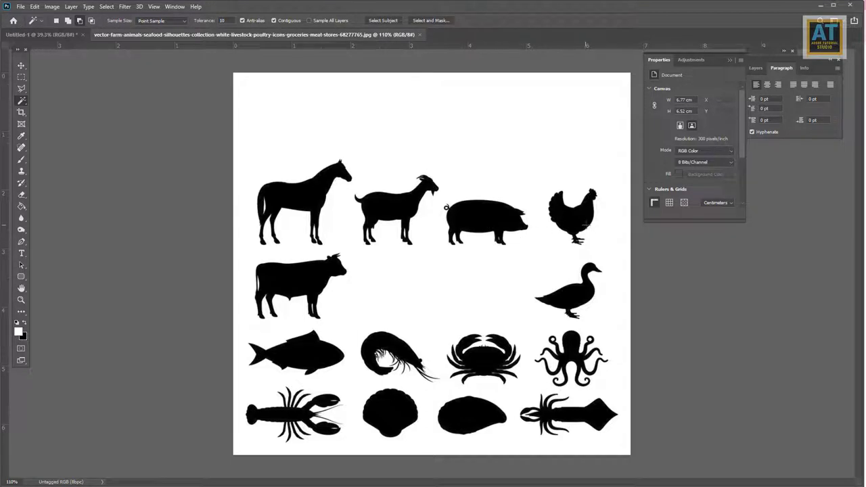
pyautogui.rightClick(22, 102)
pyautogui.click(61, 119)
pyautogui.press('v')
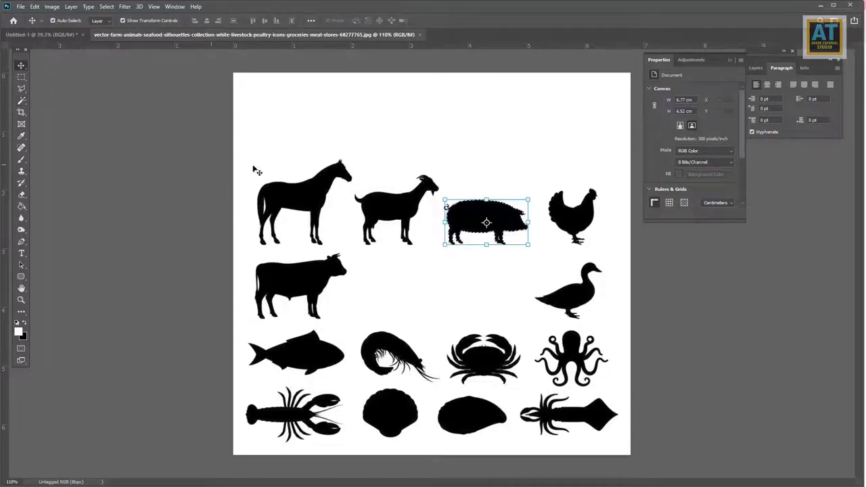
pyautogui.hotkey('ctrl', 'd')
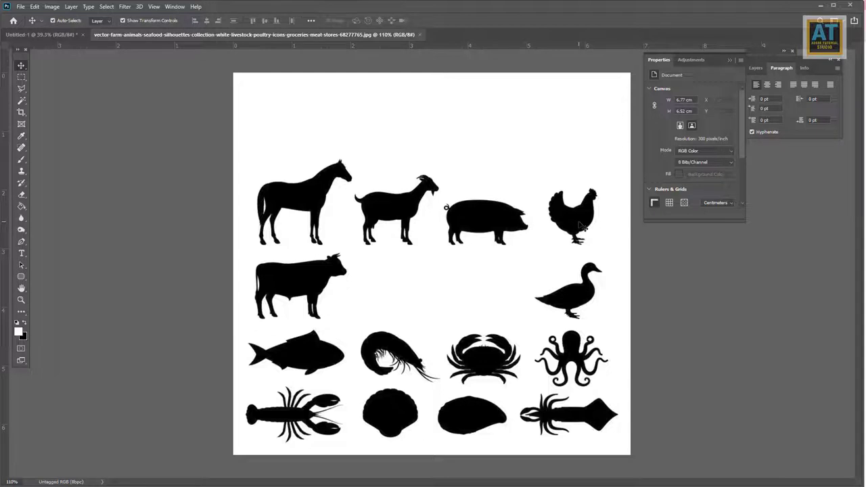
# Magic Wand the chicken silhouette and drag it onto the poster above the price box
pyautogui.click(21, 100)
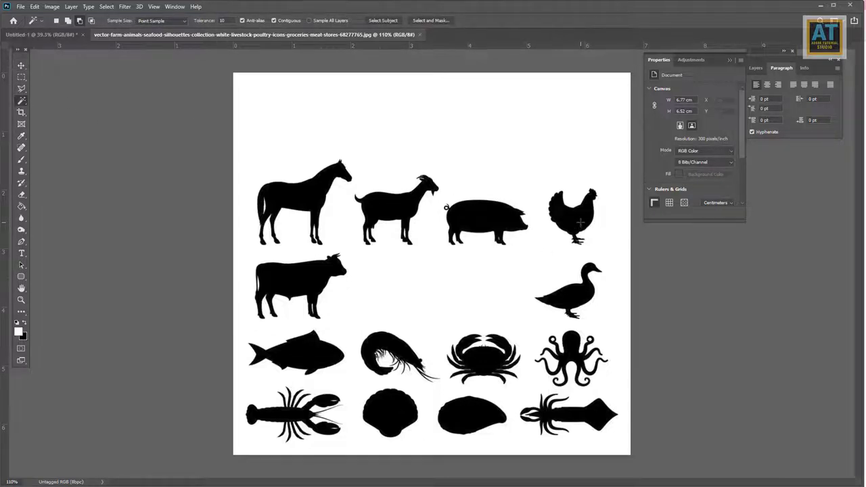
pyautogui.click(581, 222)
pyautogui.press('v')
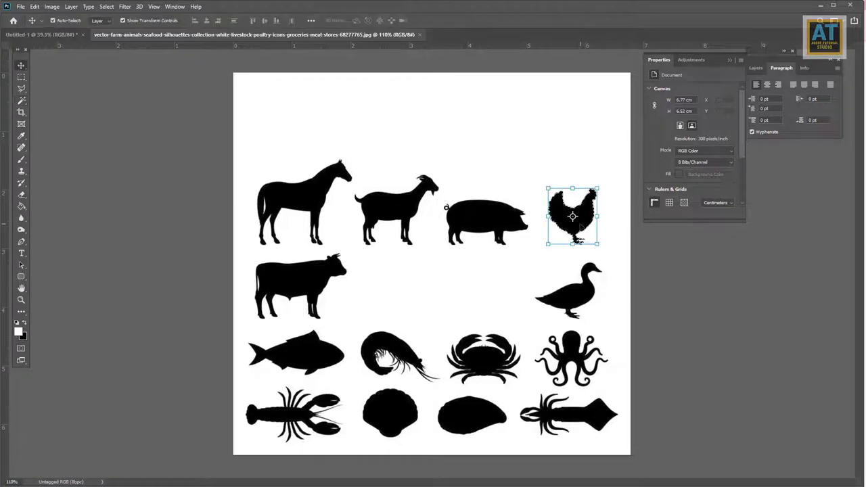
pyautogui.moveTo(581, 226)
pyautogui.mouseDown()
pyautogui.moveTo(396, 199)
pyautogui.moveTo(374, 206)
pyautogui.moveTo(368, 232)
pyautogui.mouseUp()
pyautogui.scroll(3, 359, 226)
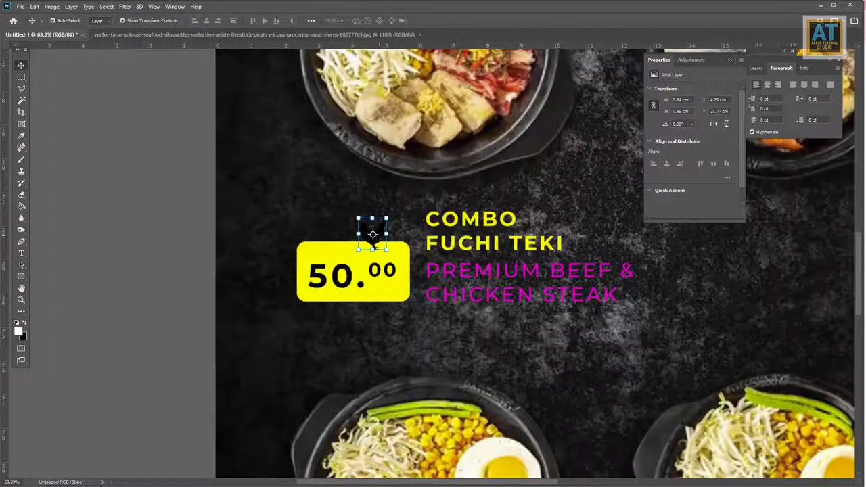
# Magic Wand the cow in the silhouettes image and drag it onto the poster
pyautogui.click(232, 34)
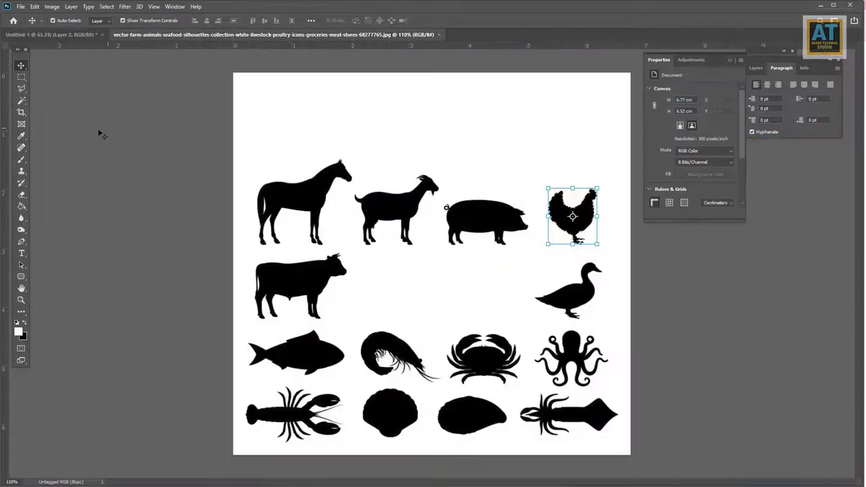
pyautogui.click(21, 100)
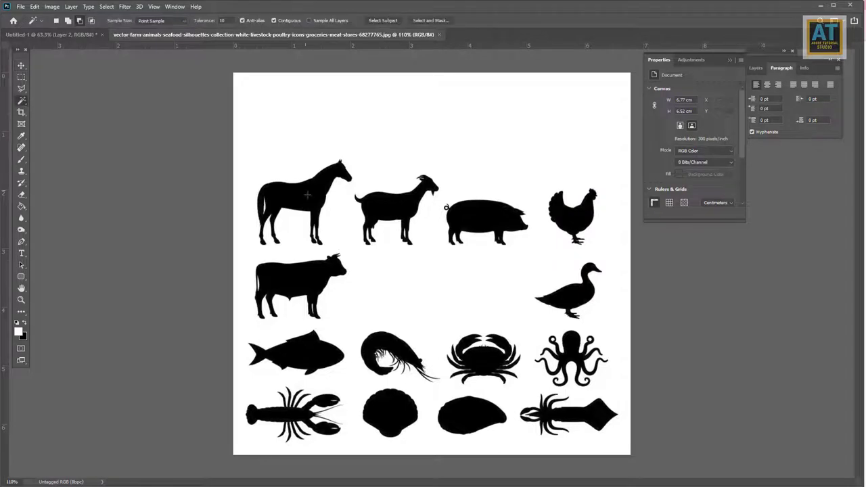
pyautogui.click(315, 279)
pyautogui.press('v')
pyautogui.moveTo(316, 279)
pyautogui.mouseDown()
pyautogui.moveTo(75, 46)
pyautogui.moveTo(256, 248)
pyautogui.moveTo(249, 241)
pyautogui.mouseUp()
pyautogui.scroll(1, 247, 237)
pyautogui.scroll(2, 255, 310)
# Group the cow and chicken layers into Group 1 with Ctrl+G
pyautogui.keyDown('shift'); pyautogui.click(176, 242); pyautogui.keyUp('shift')
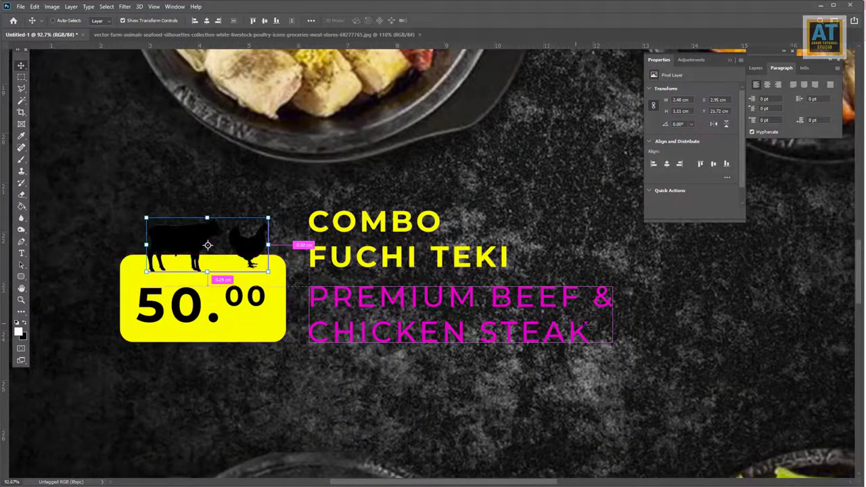
pyautogui.hotkey('ctrl', 'g')
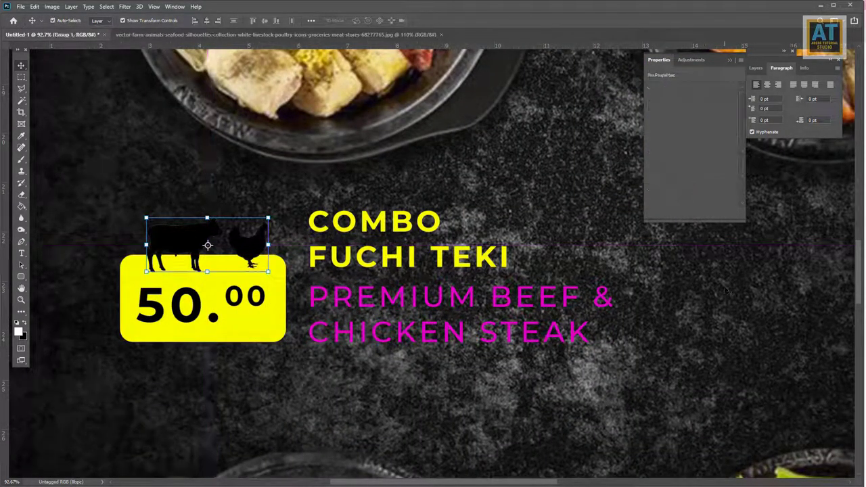
pyautogui.press('F7')
pyautogui.click(777, 391)
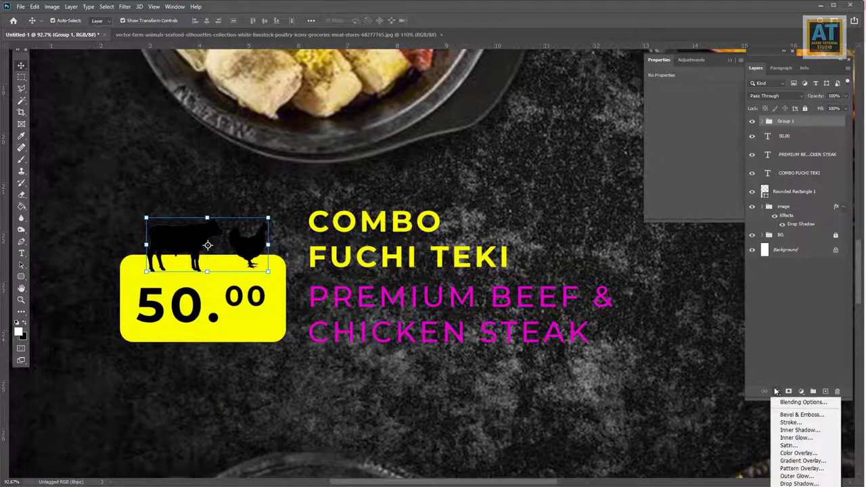
# Apply a yellow Color Overlay to Group 1 and raise the silhouettes onto the price tag
pyautogui.click(792, 454)
pyautogui.click(709, 86)
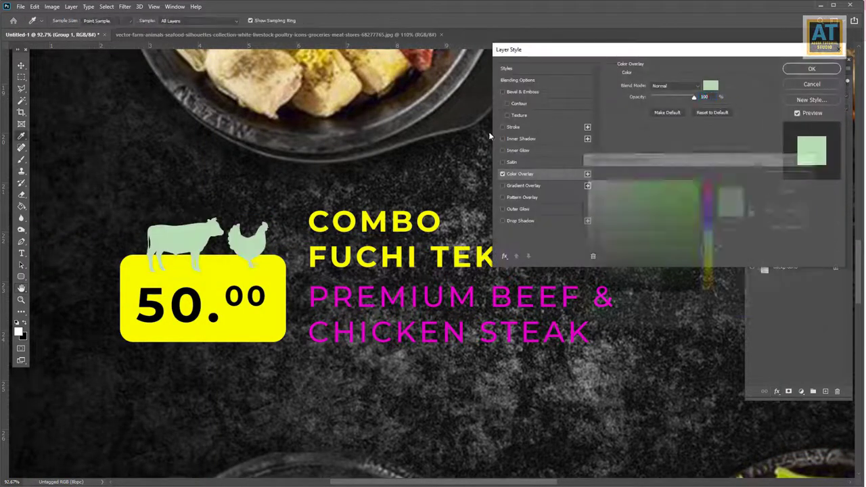
pyautogui.click(174, 282)
pyautogui.click(790, 175)
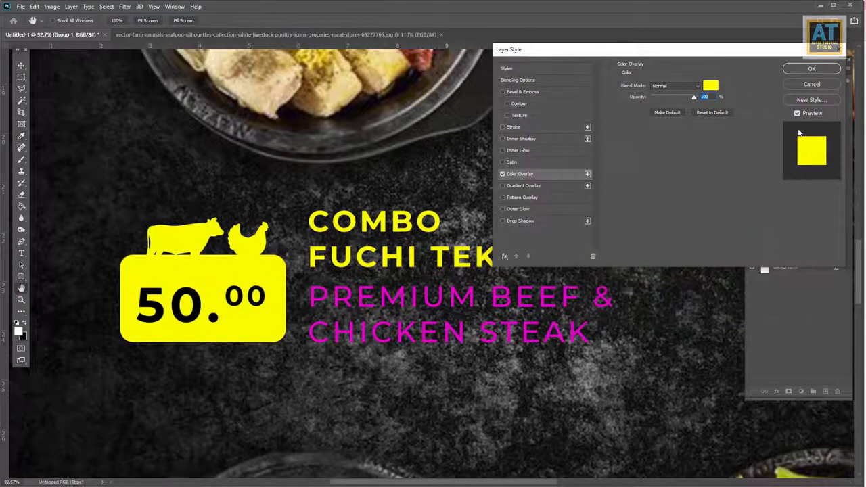
pyautogui.click(812, 67)
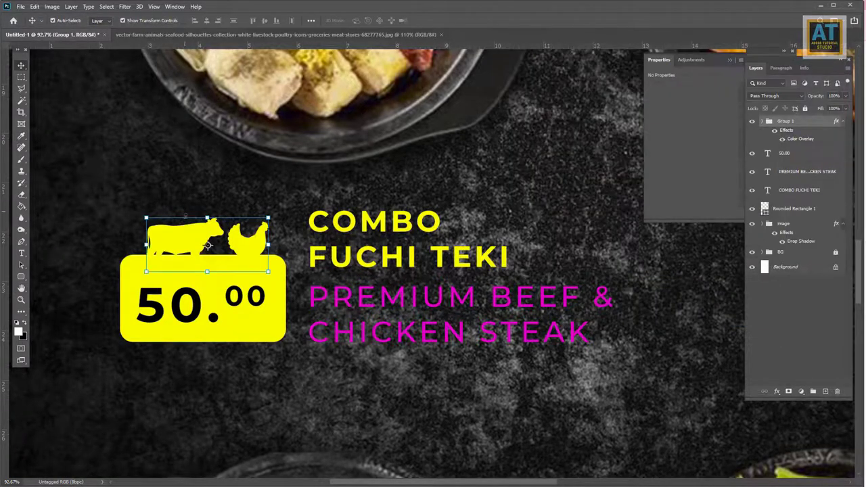
pyautogui.moveTo(208, 245)
pyautogui.mouseDown()
pyautogui.moveTo(209, 234)
pyautogui.moveTo(244, 232)
pyautogui.mouseUp()
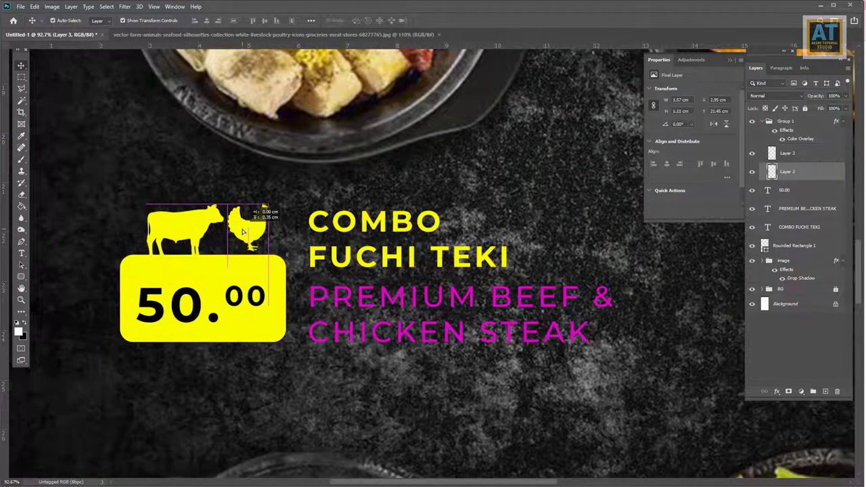
pyautogui.hotkey('ctrl', '0')
pyautogui.click(436, 303)
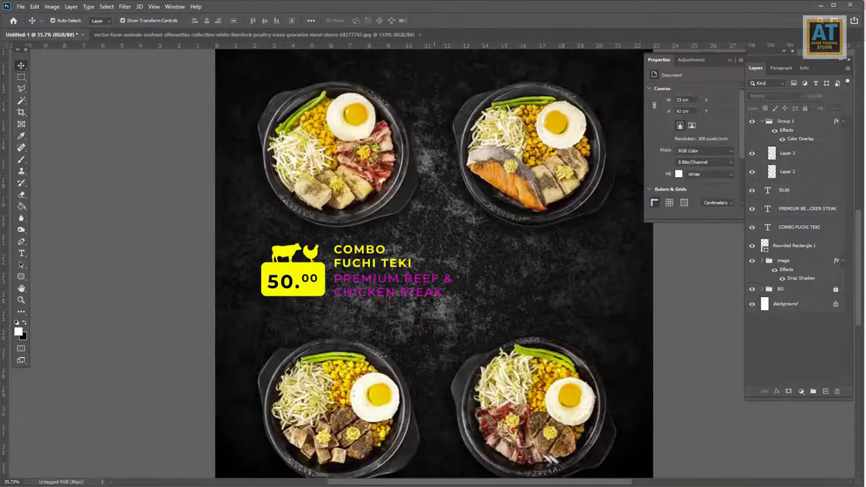
pyautogui.press('t')
pyautogui.moveTo(334, 274); pyautogui.dragTo(444, 295)
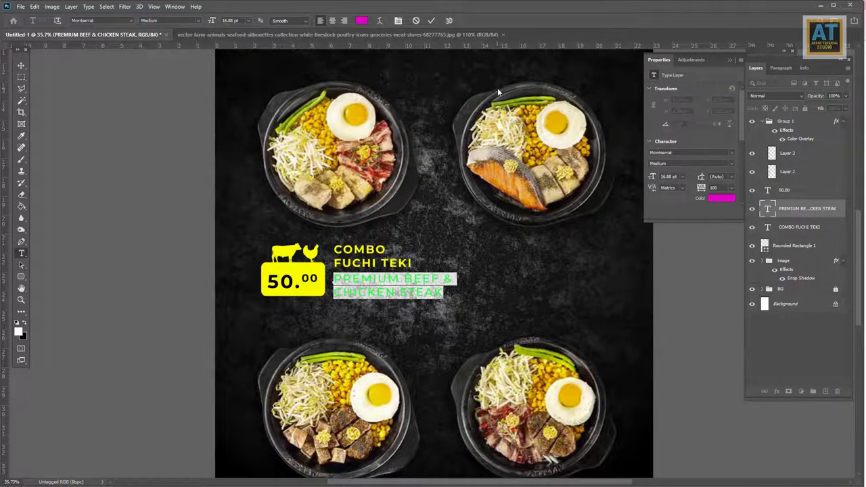
pyautogui.click(361, 20)
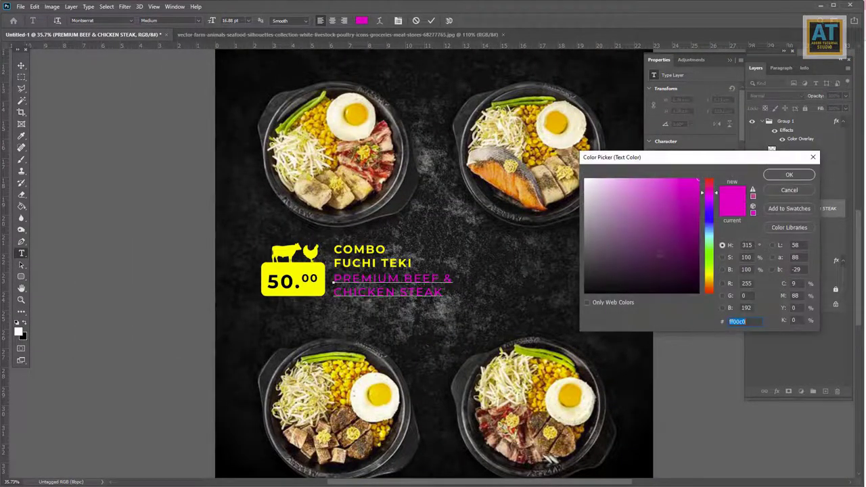
pyautogui.write('ffffff')
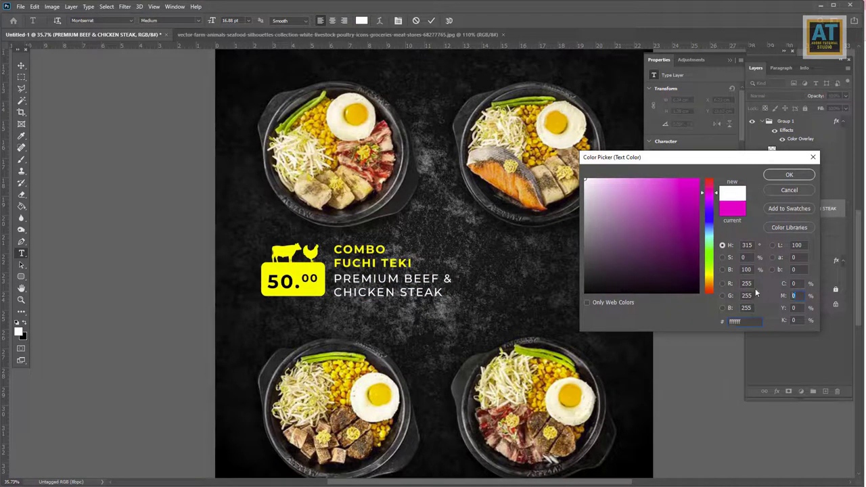
pyautogui.press('Escape')
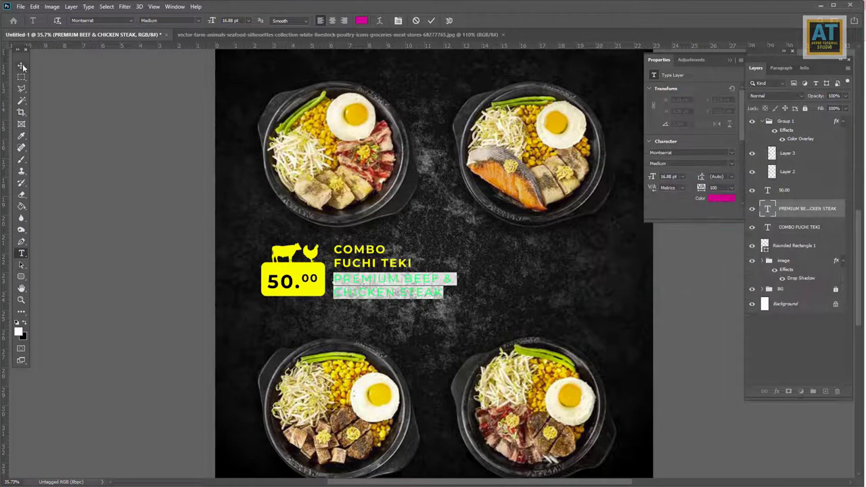
pyautogui.click(22, 66)
pyautogui.hotkey('ctrl', '0')
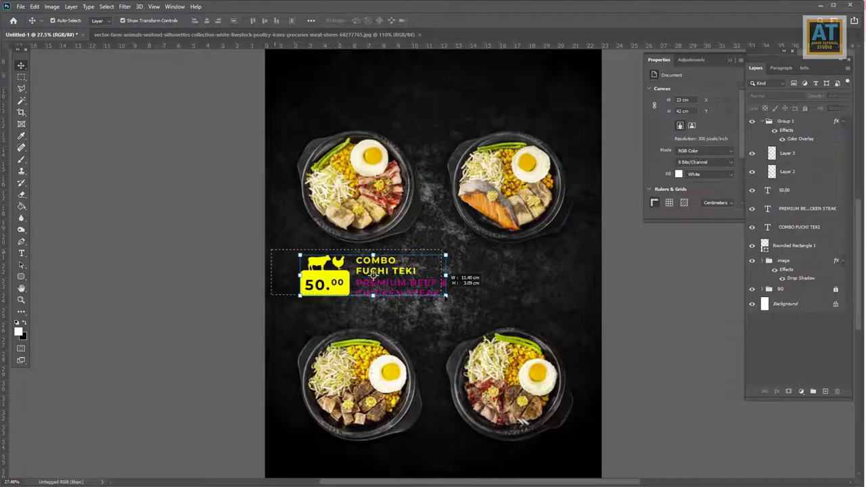
pyautogui.moveTo(296, 258); pyautogui.dragTo(487, 291)
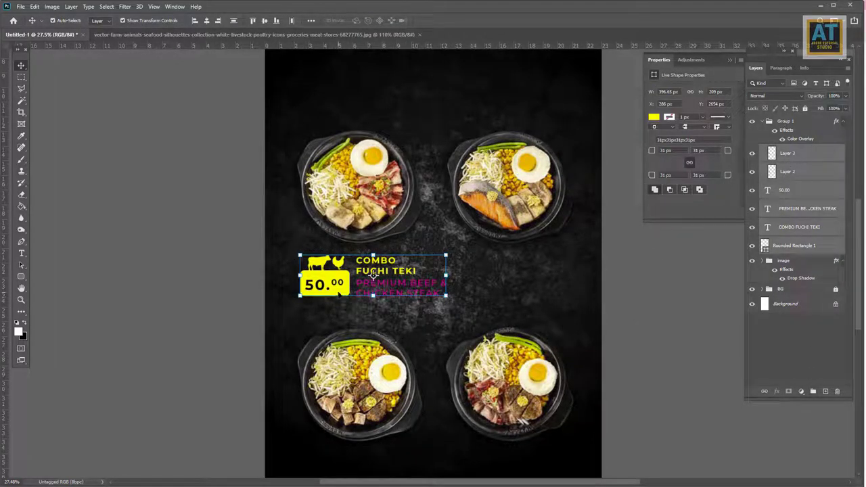
# Duplicate the price tag to the right, keeping both tags at full size
pyautogui.moveTo(373, 273); pyautogui.dragTo(506, 308)
pyautogui.moveTo(297, 247)
pyautogui.mouseDown()
pyautogui.moveTo(615, 304)
pyautogui.moveTo(582, 292)
pyautogui.mouseUp()
pyautogui.hotkey('ctrl', 't')
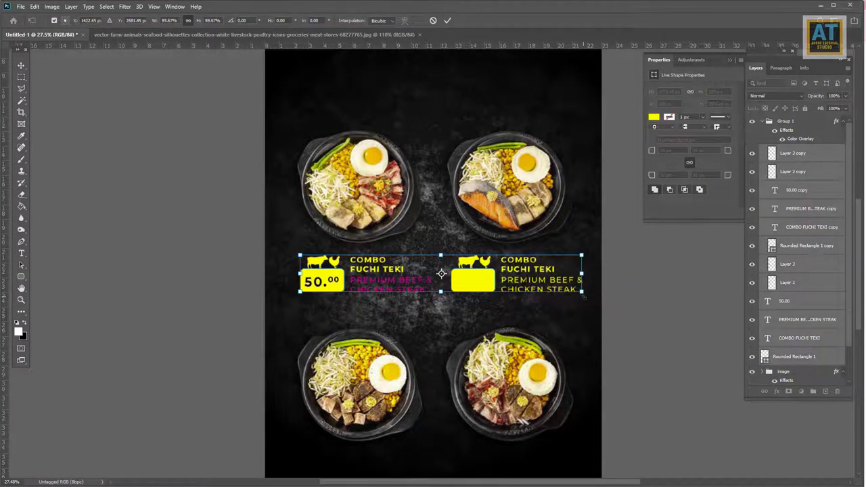
pyautogui.hotkey('ctrl', 'z')
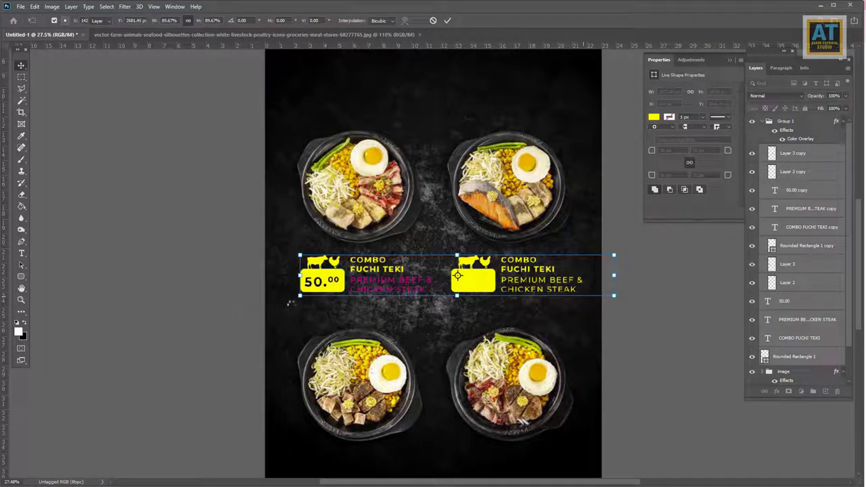
pyautogui.press('Return')
pyautogui.scroll(-3, 228, 304)
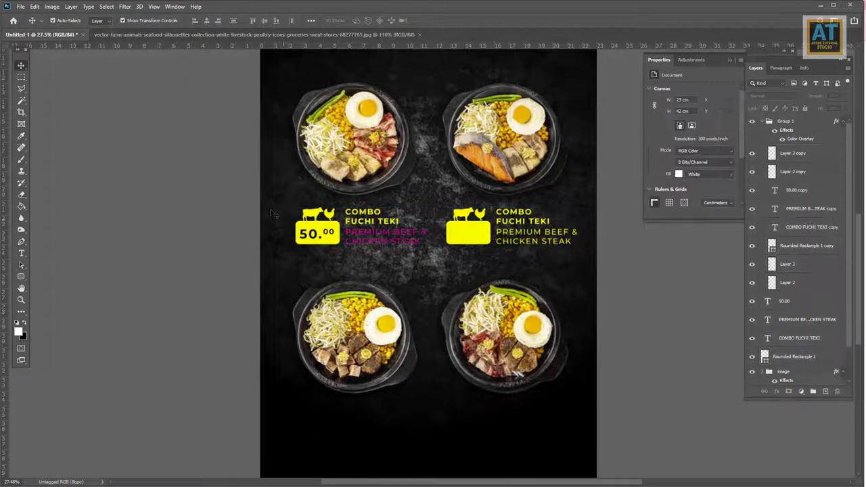
# Copy the 50.00 price text onto the right tag's yellow box
pyautogui.moveTo(272, 214); pyautogui.dragTo(583, 245)
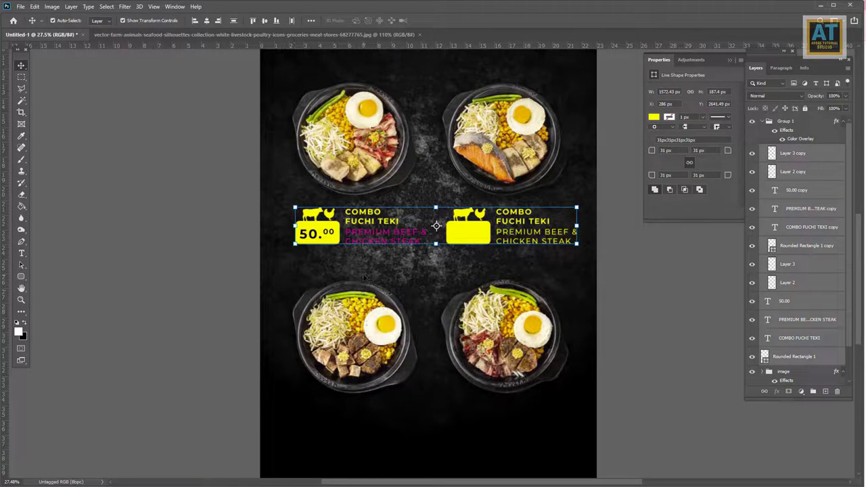
pyautogui.click(439, 253)
pyautogui.click(312, 244)
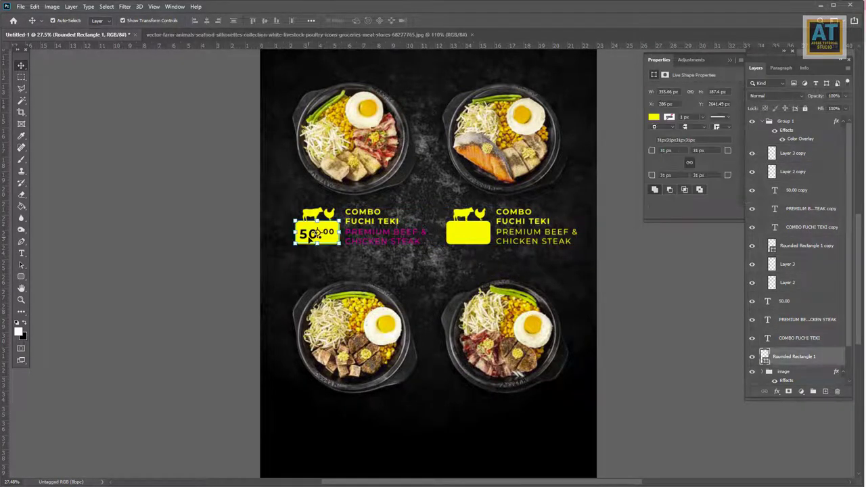
pyautogui.click(314, 234)
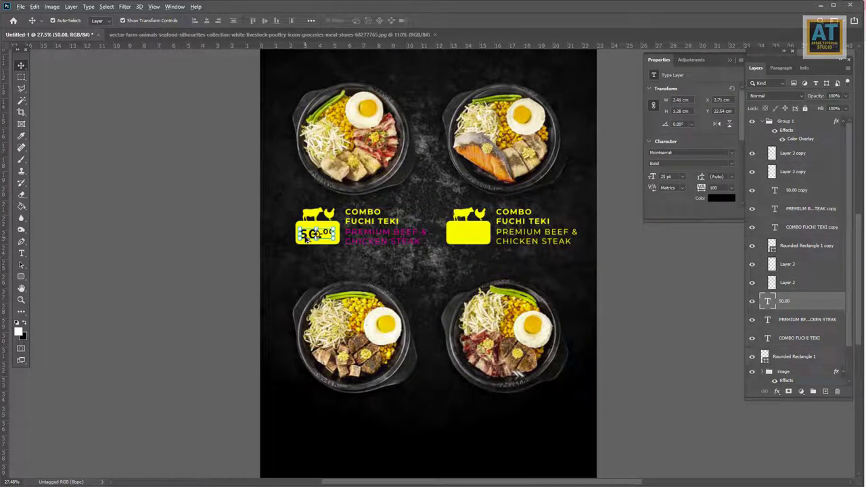
pyautogui.moveTo(307, 238); pyautogui.dragTo(464, 241)
pyautogui.scroll(2, 464, 235)
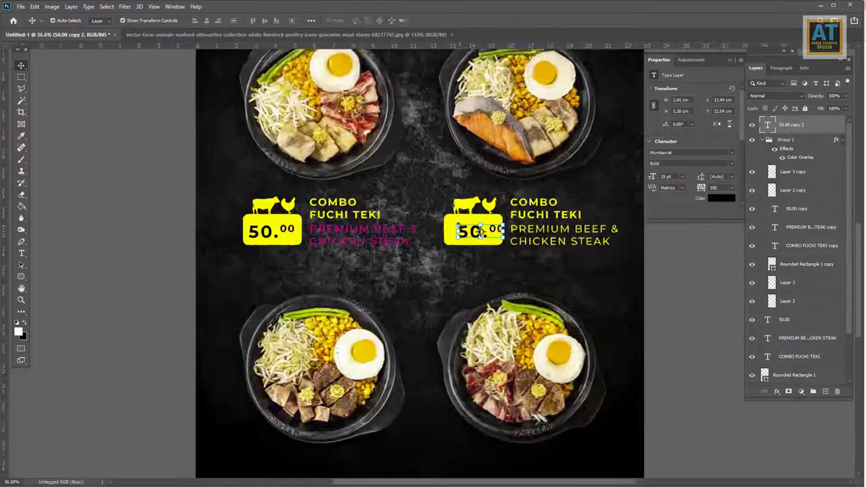
pyautogui.scroll(2, 464, 236)
pyautogui.moveTo(464, 236); pyautogui.dragTo(457, 242)
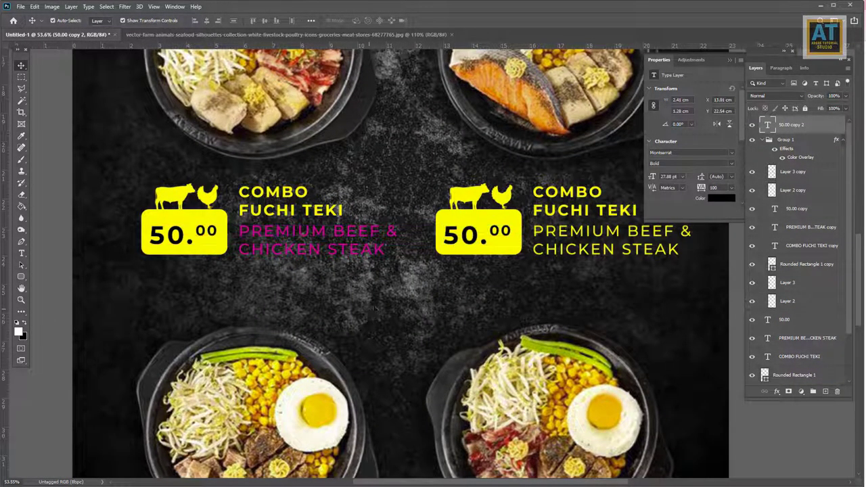
pyautogui.scroll(-5, 409, 284)
pyautogui.scroll(1, 410, 271)
pyautogui.scroll(2, 411, 264)
# Colour the right tag's PREMIUM BEEF & CHICKEN STEAK subtitle white (ffffff)
pyautogui.scroll(-1, 410, 264)
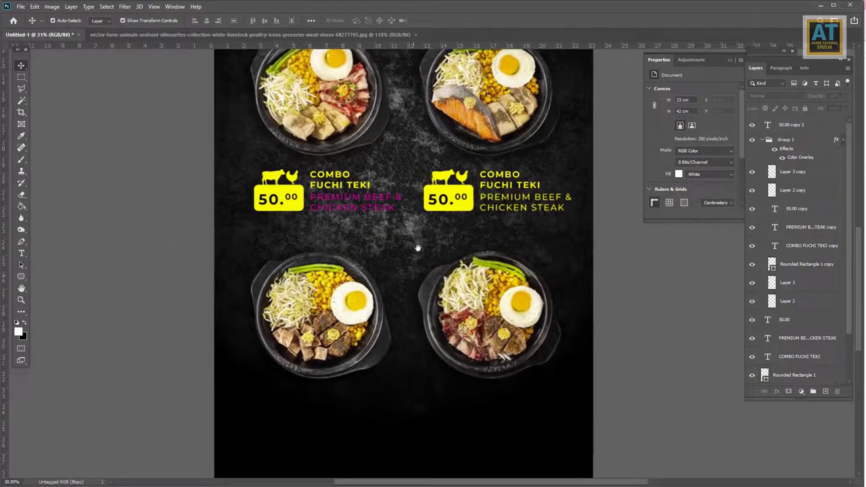
pyautogui.press('t')
pyautogui.moveTo(479, 197); pyautogui.dragTo(565, 209)
pyautogui.click(361, 21)
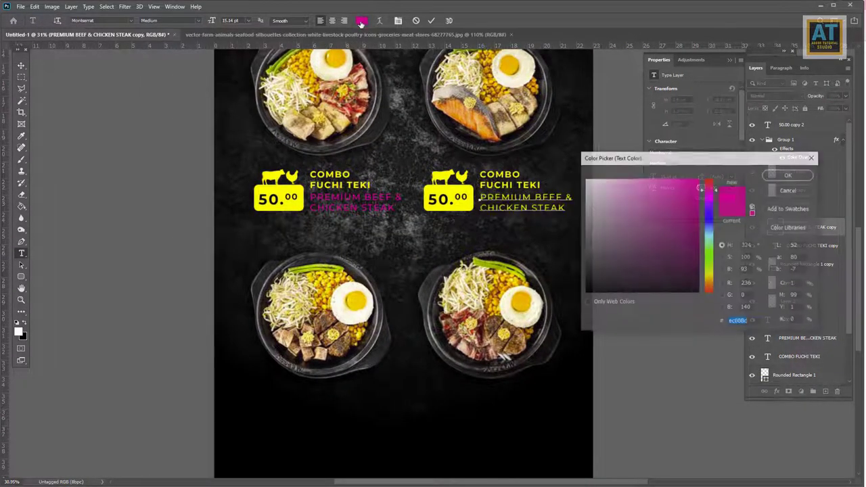
pyautogui.write('ffffff')
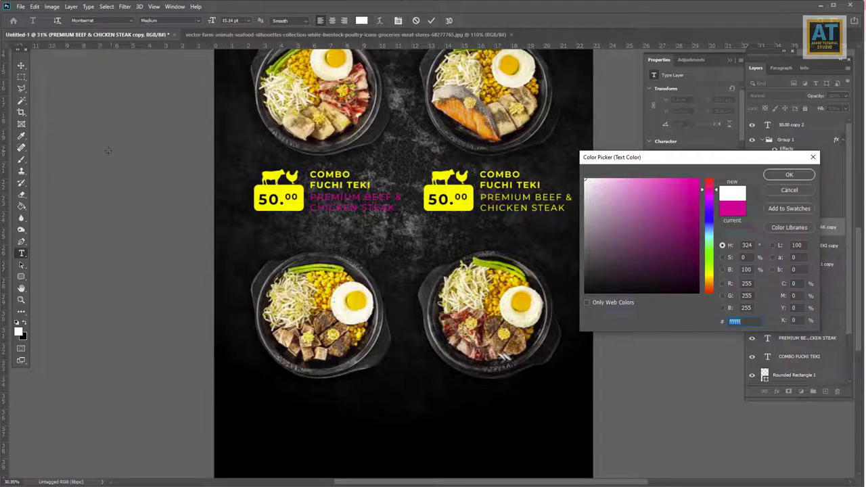
pyautogui.click(789, 175)
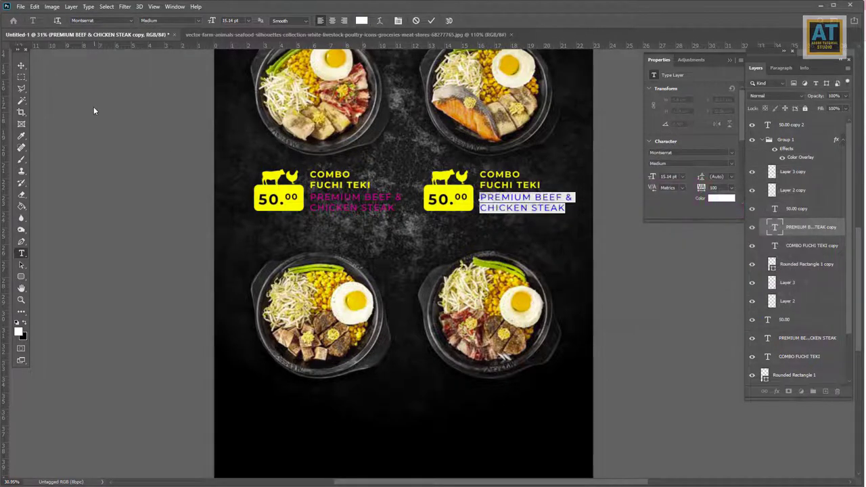
pyautogui.click(21, 66)
pyautogui.hotkey('ctrl', 'shift', ']')
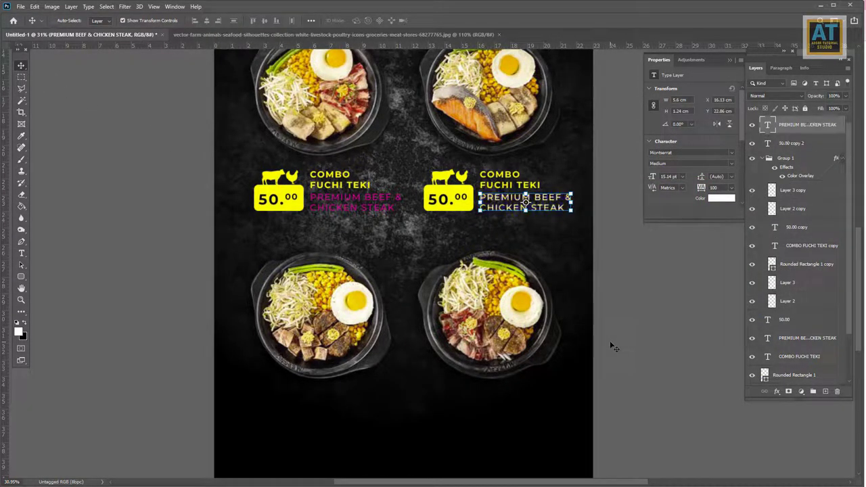
# Duplicate both combo price tags down onto the two lower bowls
pyautogui.scroll(-1, 417, 247)
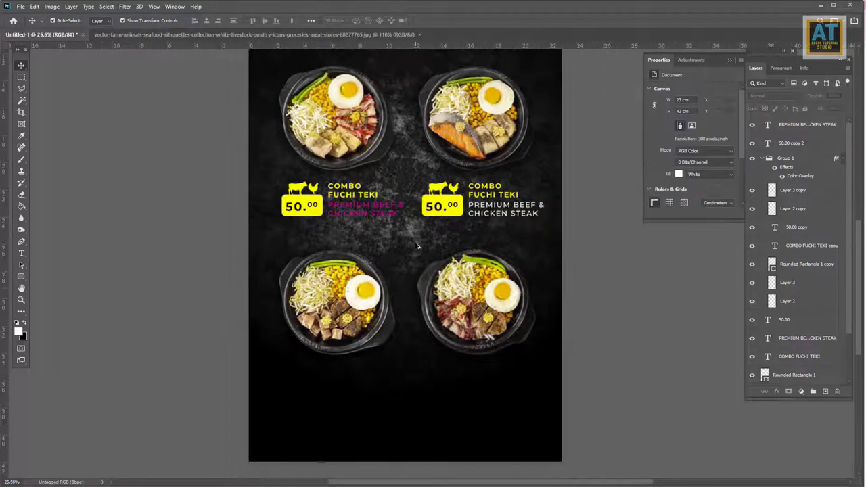
pyautogui.moveTo(274, 183); pyautogui.dragTo(549, 217)
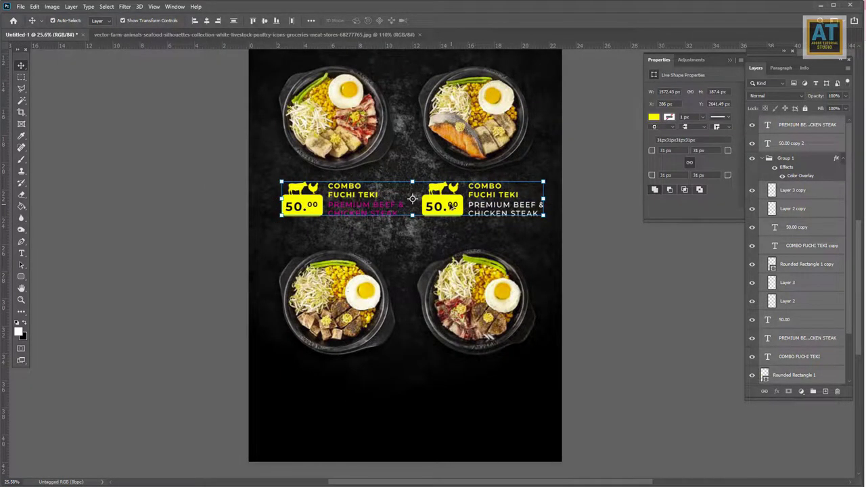
pyautogui.moveTo(458, 207)
pyautogui.mouseDown()
pyautogui.moveTo(462, 414)
pyautogui.moveTo(462, 396)
pyautogui.mouseUp()
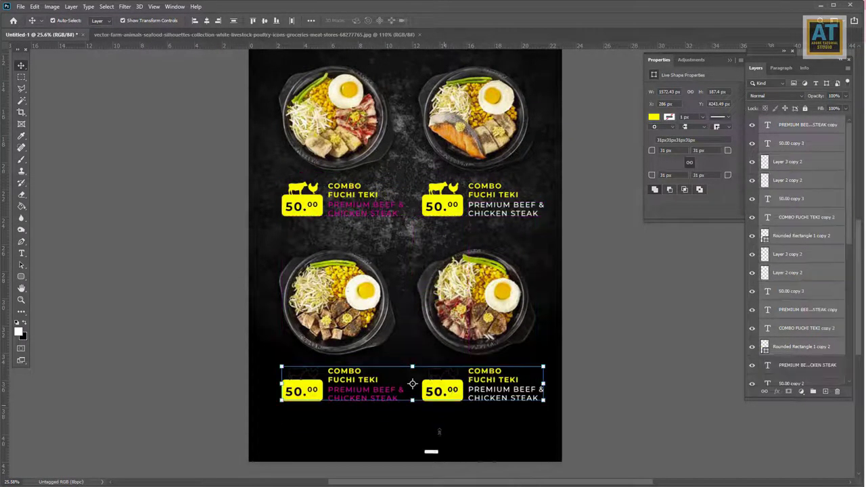
pyautogui.click(452, 431)
# Merge the cow and chicken layers on each lower card into one icon layer
pyautogui.scroll(1, 464, 377)
pyautogui.scroll(1, 351, 335)
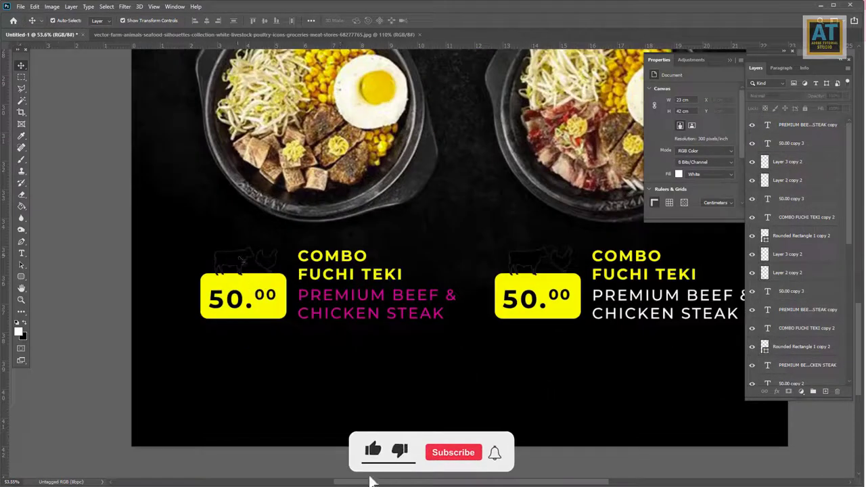
pyautogui.click(241, 259)
pyautogui.keyDown('shift'); pyautogui.click(271, 263); pyautogui.keyUp('shift')
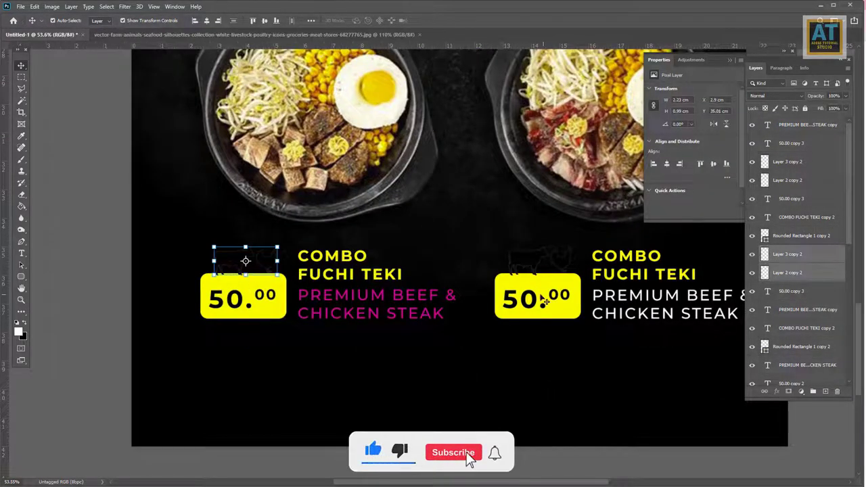
pyautogui.hotkey('ctrl', 'e')
pyautogui.click(524, 260)
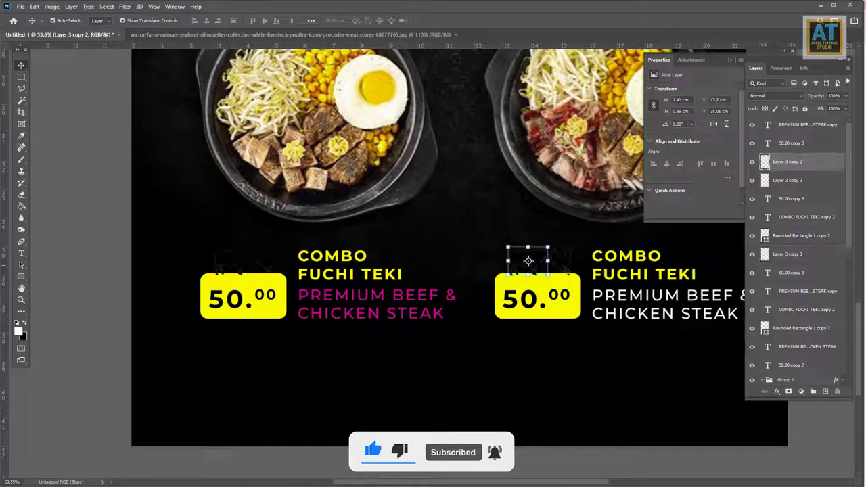
pyautogui.keyDown('shift'); pyautogui.click(561, 260); pyautogui.keyUp('shift')
pyautogui.hotkey('ctrl', 'e')
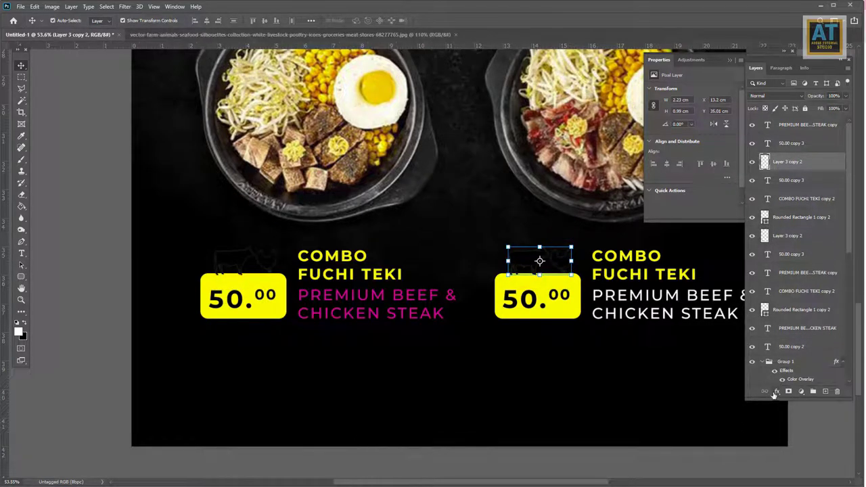
# Give the right and left merged icons each a yellow Color Overlay effect
pyautogui.click(775, 391)
pyautogui.click(792, 451)
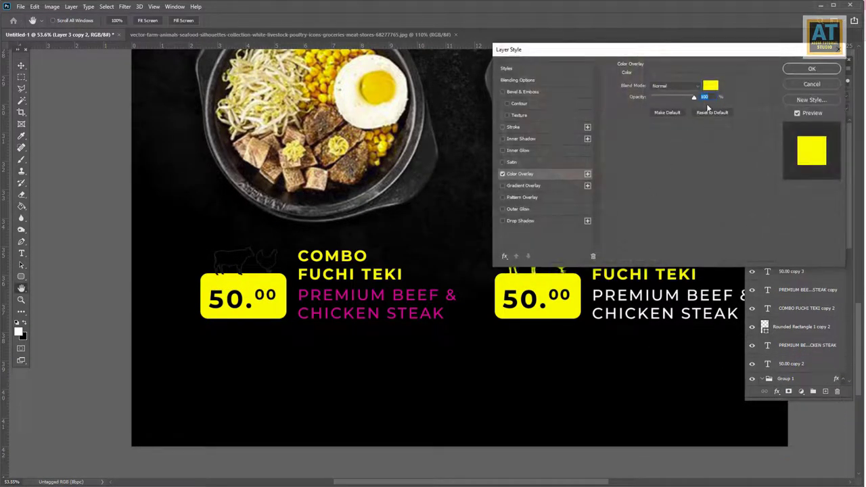
pyautogui.click(805, 69)
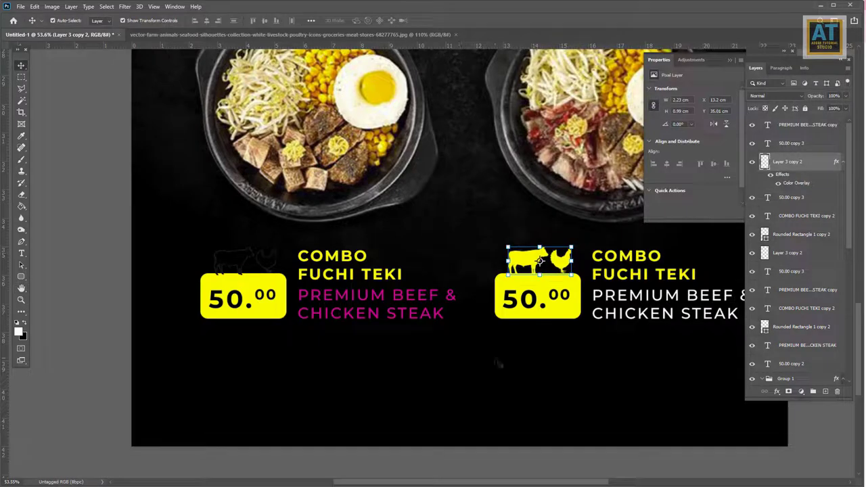
pyautogui.click(268, 265)
pyautogui.press('Delete')
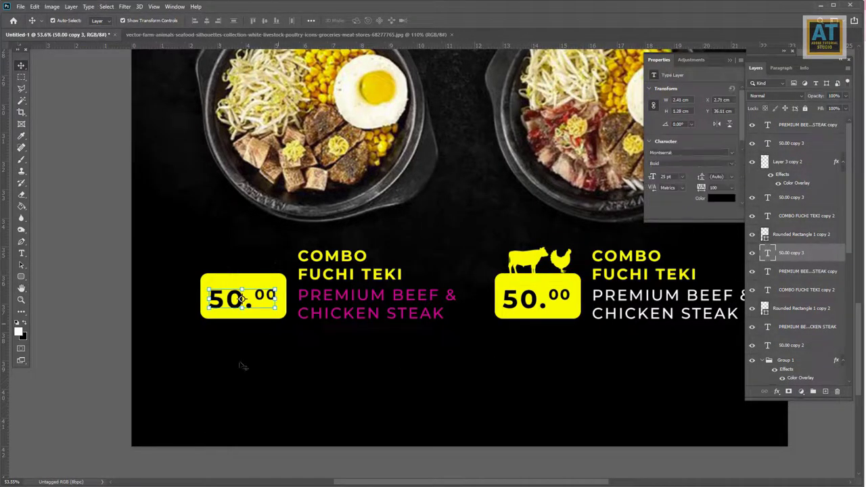
pyautogui.hotkey('ctrl', 'z')
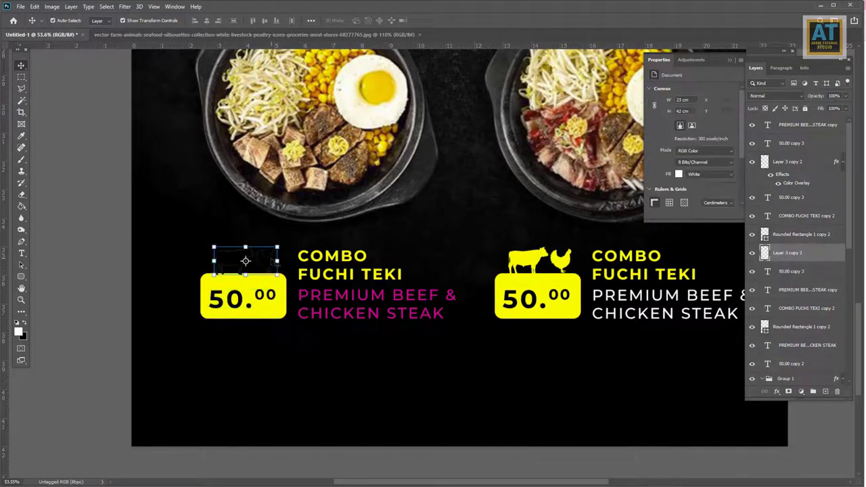
pyautogui.click(777, 393)
pyautogui.click(788, 463)
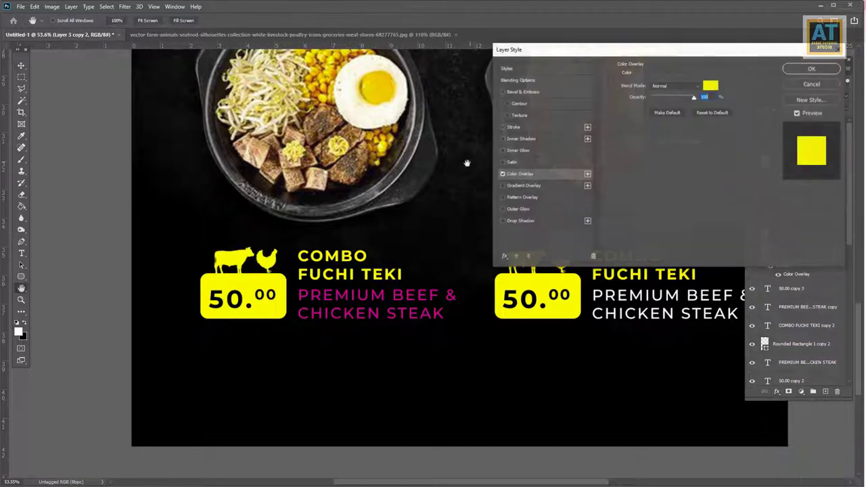
pyautogui.click(812, 69)
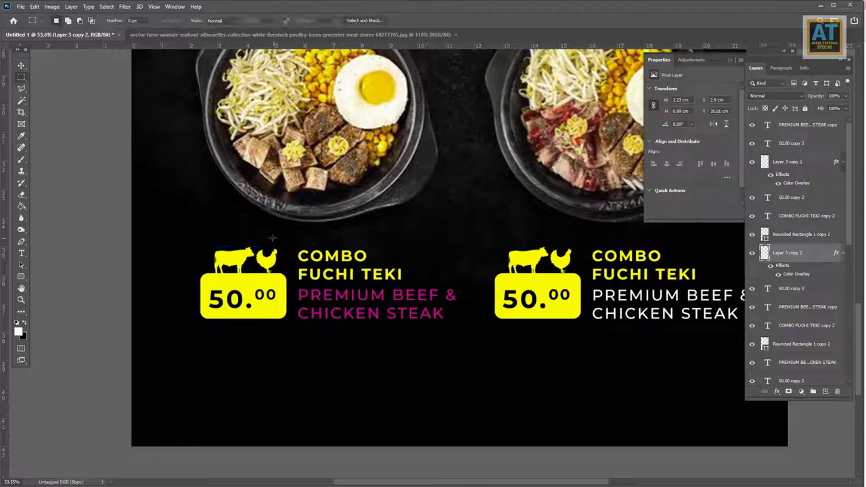
# Marquee and delete the chicken from the lower-left icon, leaving only the cow
pyautogui.moveTo(258, 226); pyautogui.dragTo(334, 294)
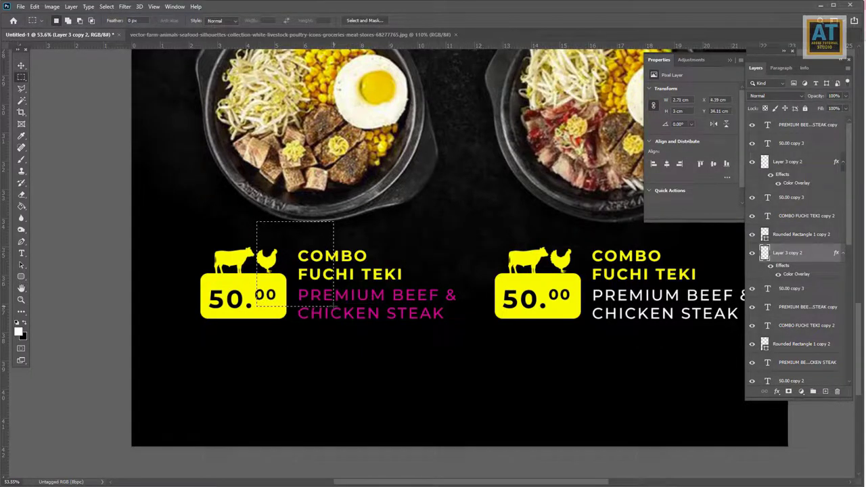
pyautogui.press('Delete')
pyautogui.press('v')
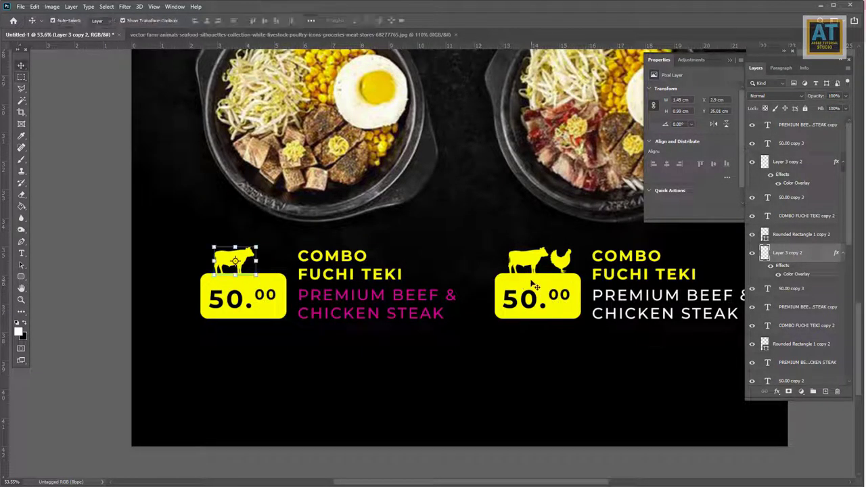
pyautogui.click(531, 263)
# Select the cow icon on the upper-right card
pyautogui.press('m')
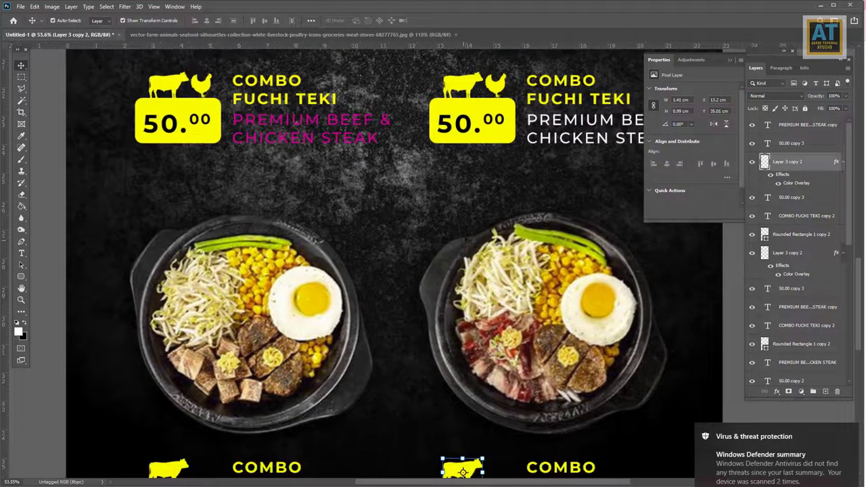
pyautogui.keyDown('alt'); pyautogui.scroll(1, 466, 240); pyautogui.keyUp('alt')
pyautogui.scroll(2, 415, 121)
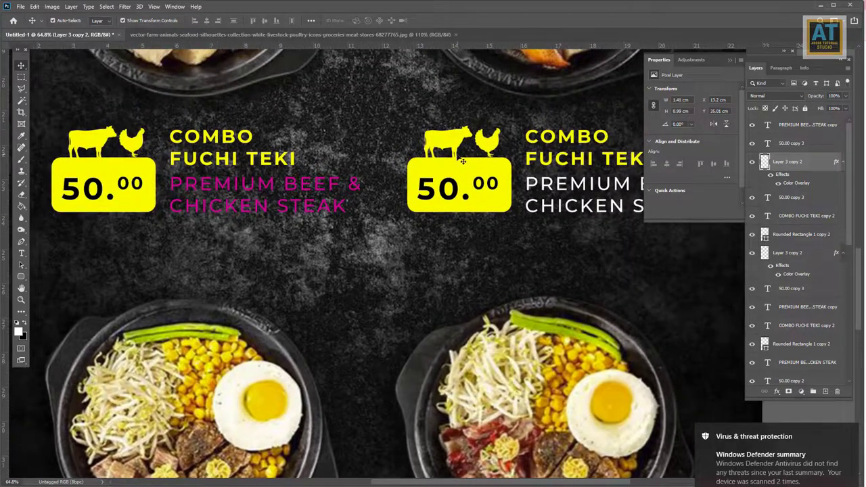
pyautogui.click(448, 142)
# Magic Wand-select the fish silhouette in the animal icons image
pyautogui.moveTo(448, 142); pyautogui.dragTo(374, 327)
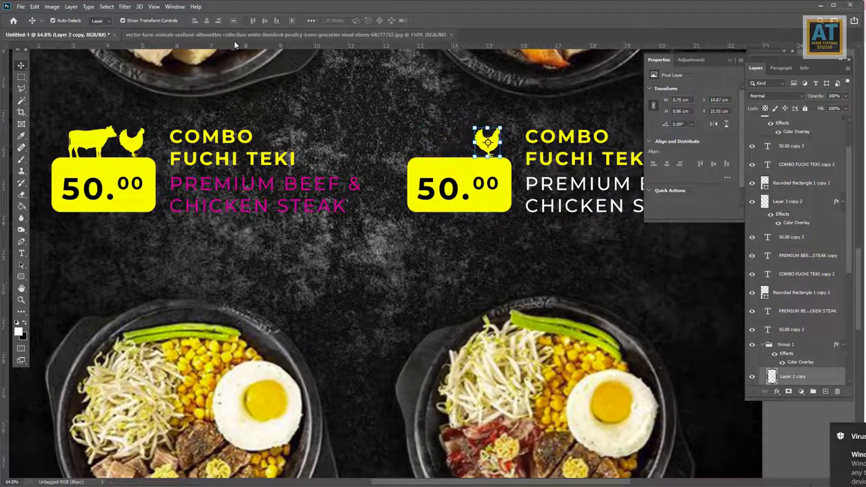
pyautogui.press('w')
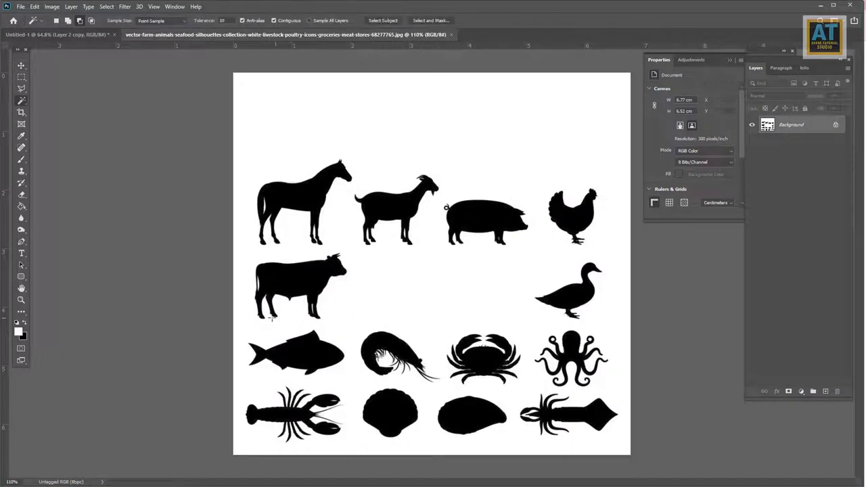
pyautogui.rightClick(24, 101)
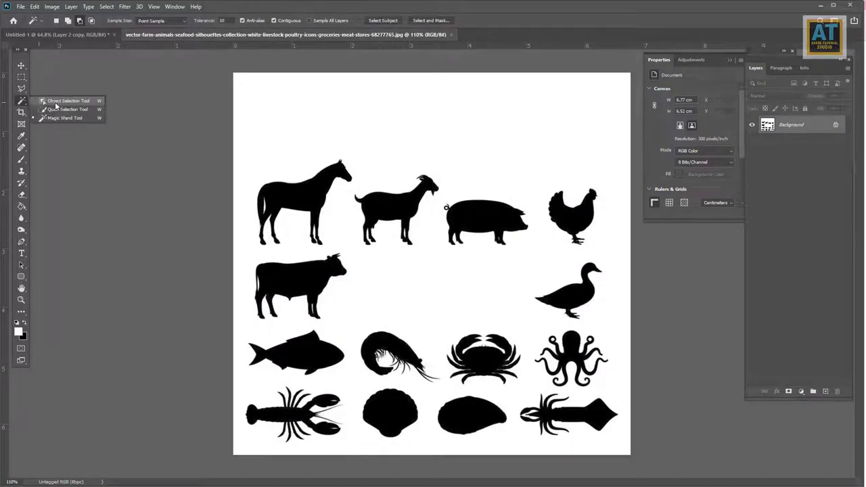
pyautogui.click(54, 119)
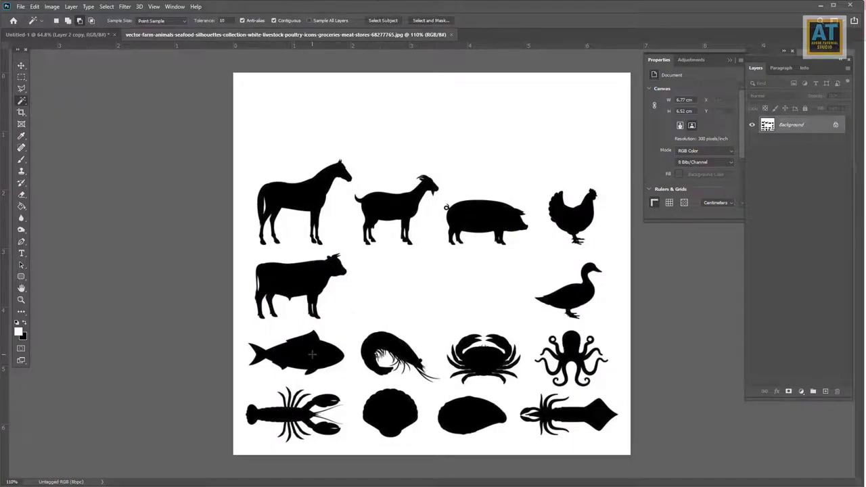
# Drag the fish into the poster and place it beside the chicken on the upper-right card
pyautogui.press('v')
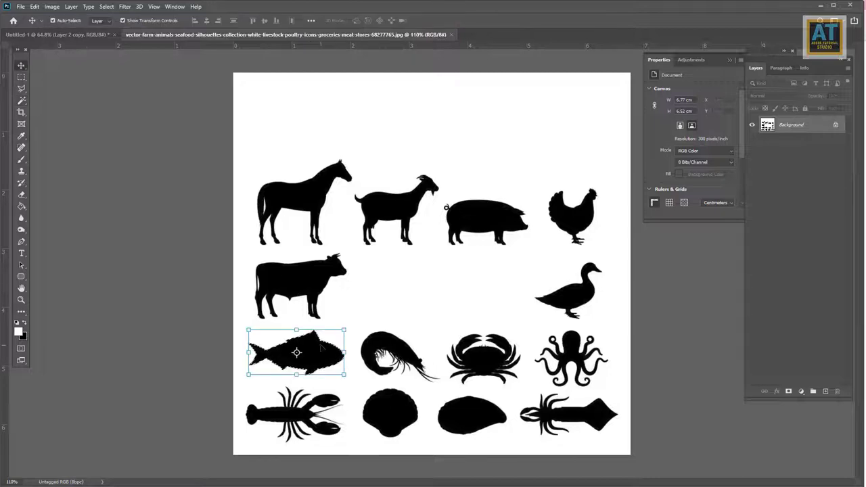
pyautogui.moveTo(322, 347); pyautogui.dragTo(423, 212)
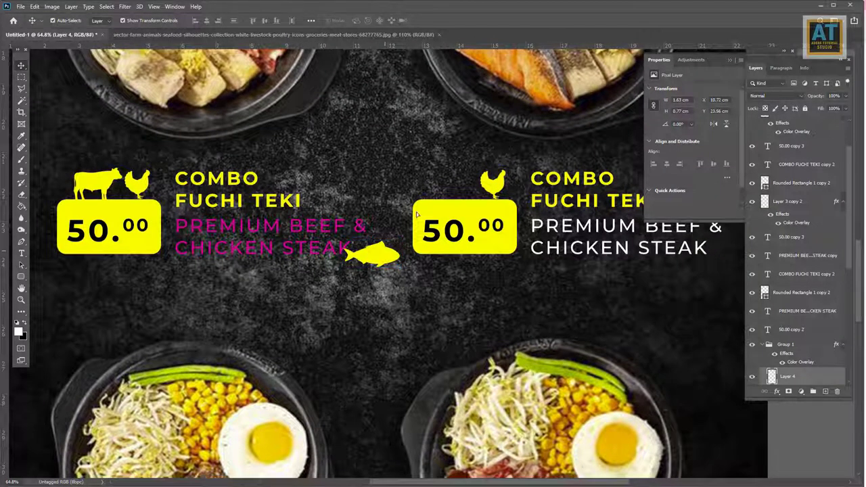
pyautogui.moveTo(385, 261); pyautogui.dragTo(456, 191)
pyautogui.click(237, 190)
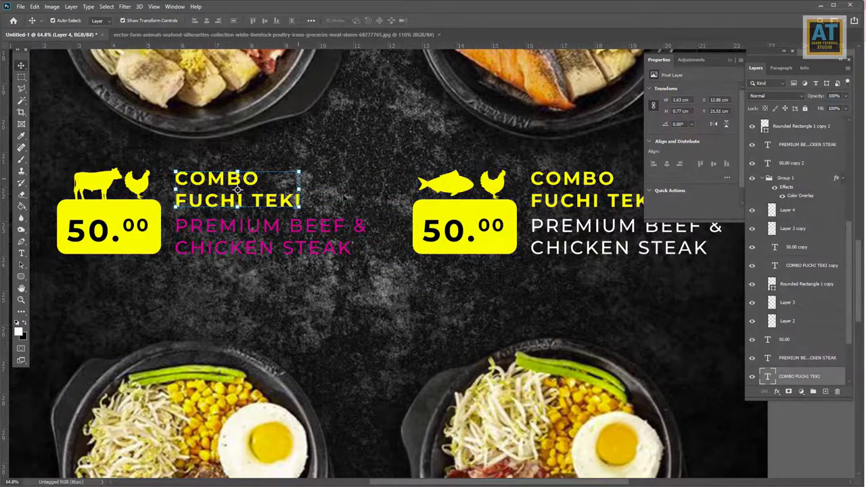
pyautogui.hotkey('ctrl', '-')
pyautogui.scroll(-3, 394, 234)
pyautogui.moveTo(395, 234); pyautogui.dragTo(398, 251)
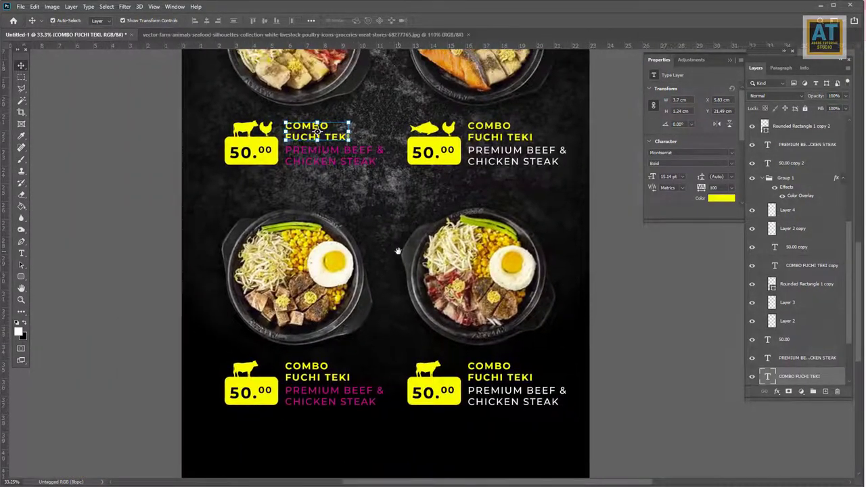
pyautogui.scroll(-2, 398, 251)
pyautogui.scroll(-2, 418, 246)
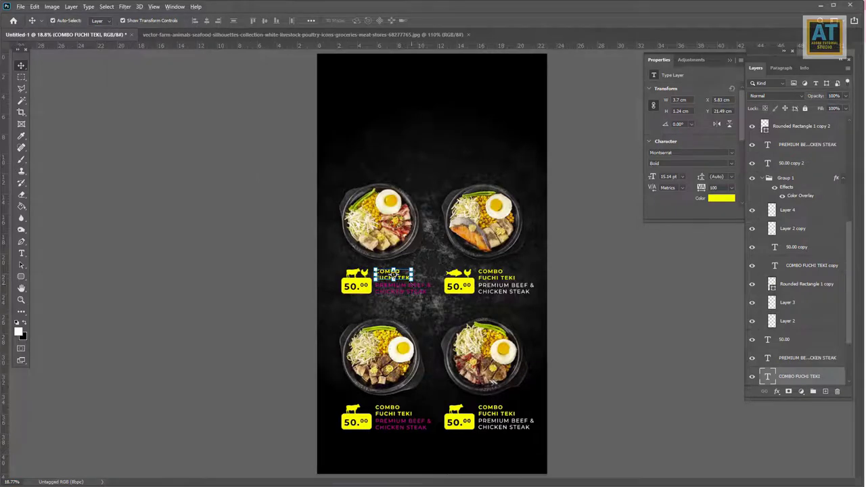
pyautogui.scroll(2, 393, 276)
# Duplicate the COMBO FUCHI TEKI text and move the copy to the poster top
pyautogui.click(521, 274)
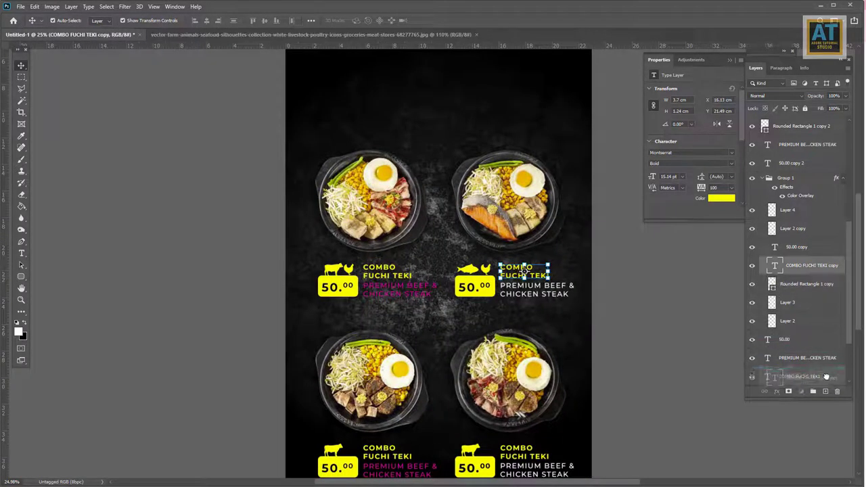
pyautogui.moveTo(826, 376); pyautogui.dragTo(826, 391)
pyautogui.moveTo(524, 271)
pyautogui.mouseDown()
pyautogui.moveTo(425, 108)
pyautogui.moveTo(413, 108)
pyautogui.mouseUp()
# Enlarge the copied text to 63.14 pt and delete FUCHI TEKI, leaving COMBO
pyautogui.press('t')
pyautogui.click(399, 106)
pyautogui.hotkey('ctrl', 'a')
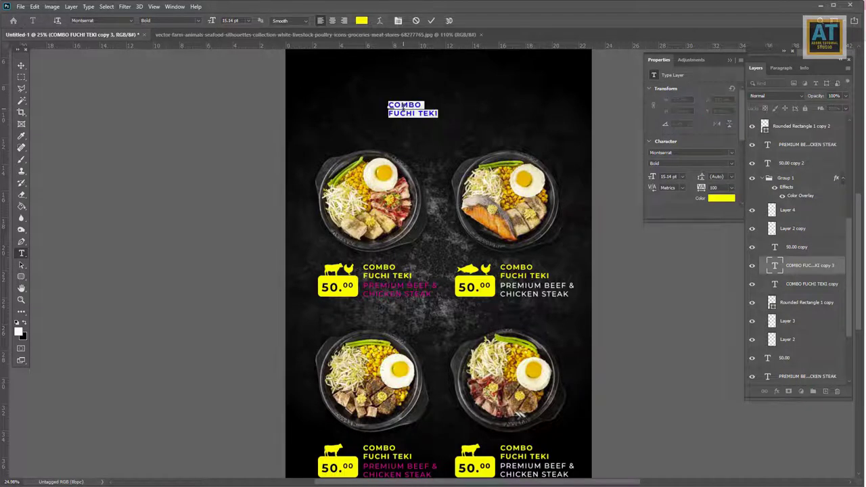
pyautogui.moveTo(210, 21); pyautogui.dragTo(233, 22)
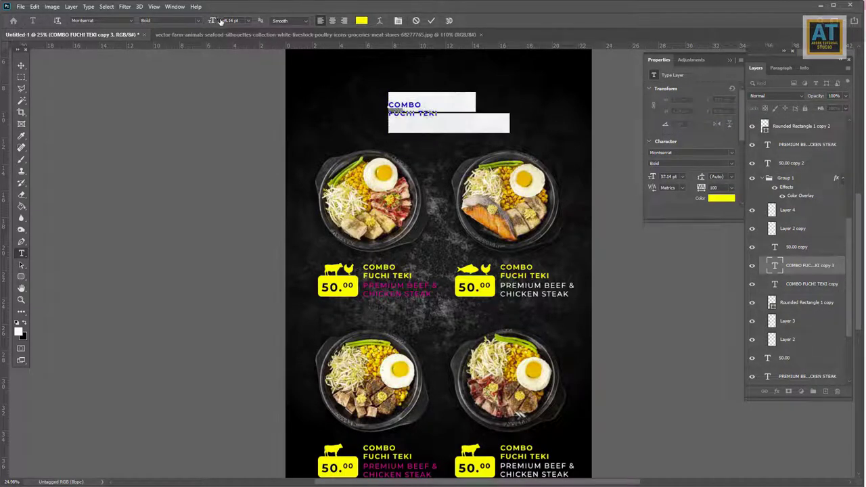
pyautogui.moveTo(390, 101); pyautogui.dragTo(410, 100)
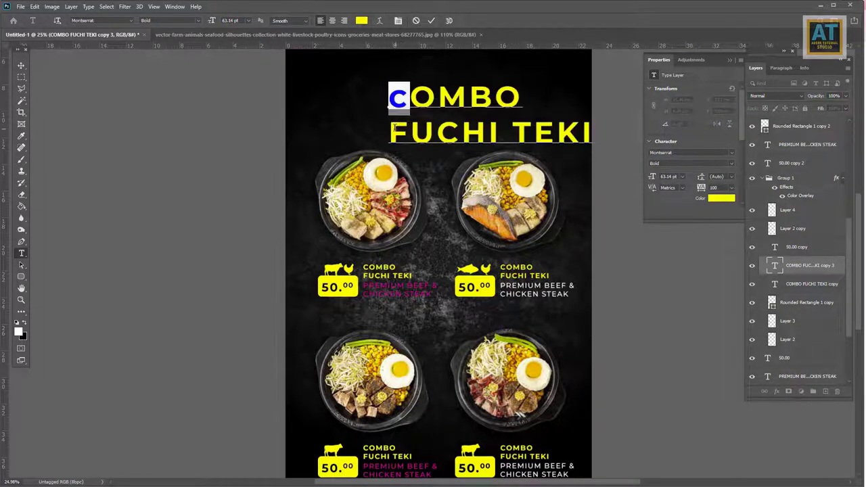
pyautogui.moveTo(391, 132); pyautogui.dragTo(589, 139)
pyautogui.press('BackSpace')
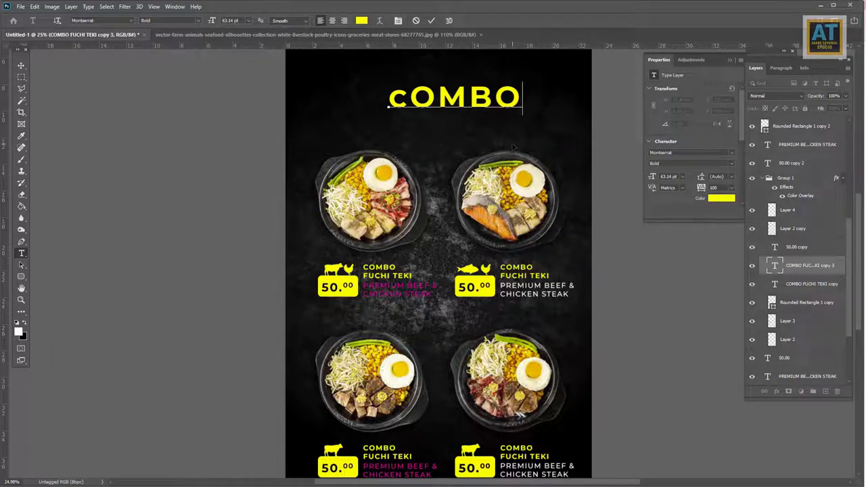
pyautogui.click(21, 65)
# Duplicate the COMBO text and retype the copy as STEAK
pyautogui.scroll(3, 440, 236)
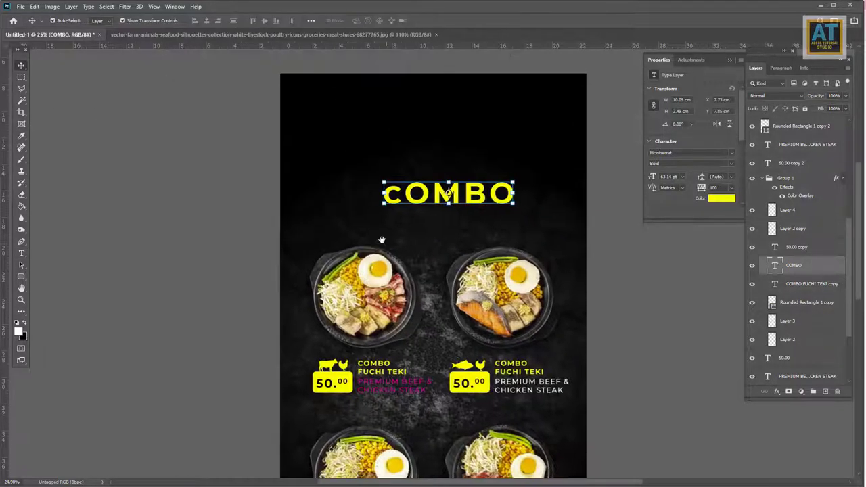
pyautogui.moveTo(467, 194)
pyautogui.mouseDown()
pyautogui.moveTo(424, 198)
pyautogui.moveTo(416, 174)
pyautogui.moveTo(423, 212)
pyautogui.moveTo(445, 206)
pyautogui.mouseUp()
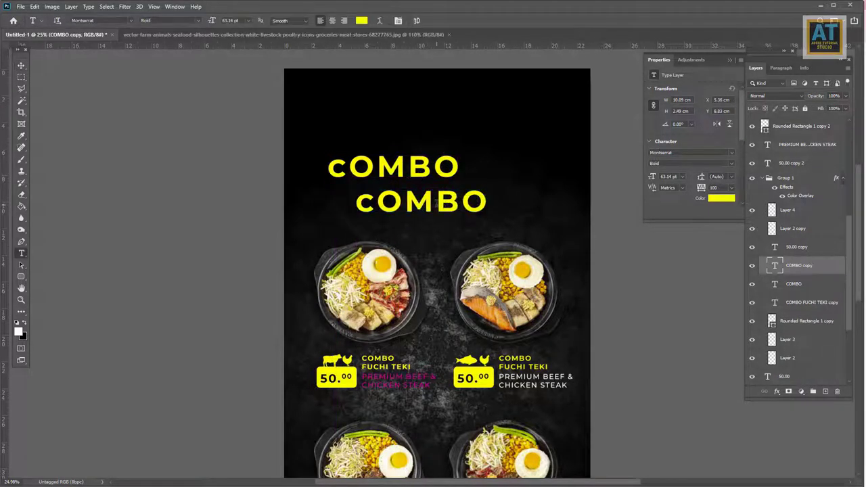
pyautogui.doubleClick(435, 202)
pyautogui.write('STEAK')
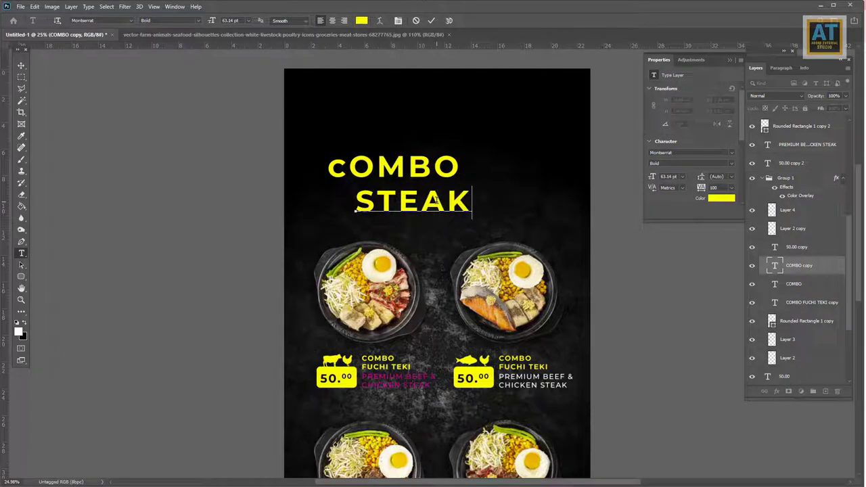
pyautogui.hotkey('ctrl', 'Return')
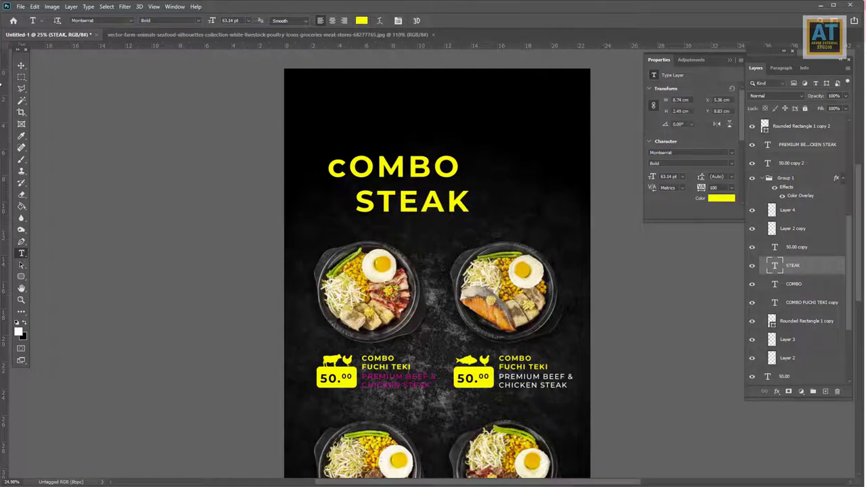
pyautogui.click(21, 65)
# Place STEAK right-indented under COMBO and shift both words slightly down
pyautogui.hotkey('ctrl', '+')
pyautogui.moveTo(399, 197); pyautogui.dragTo(437, 197)
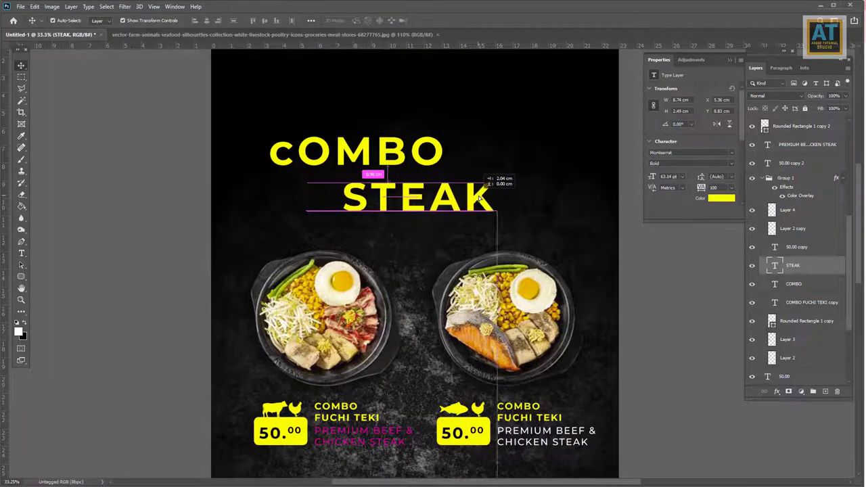
pyautogui.keyDown('shift'); pyautogui.click(438, 162); pyautogui.keyUp('shift')
pyautogui.moveTo(416, 156); pyautogui.dragTo(411, 171)
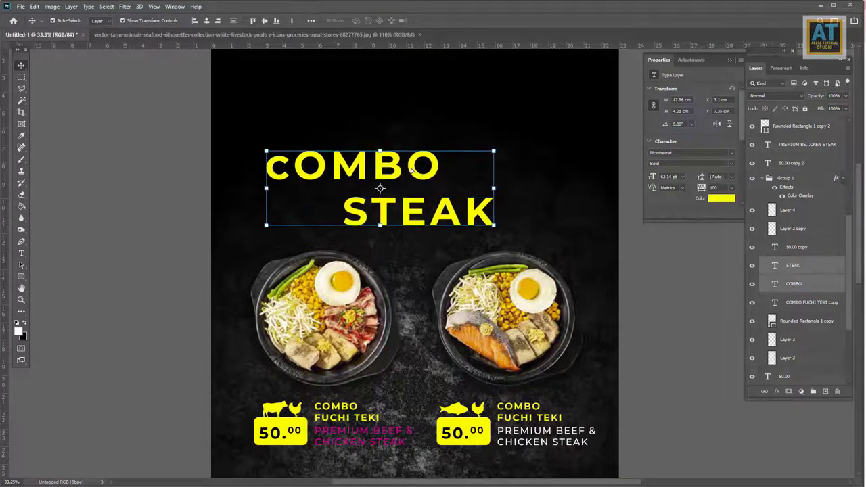
pyautogui.click(21, 7)
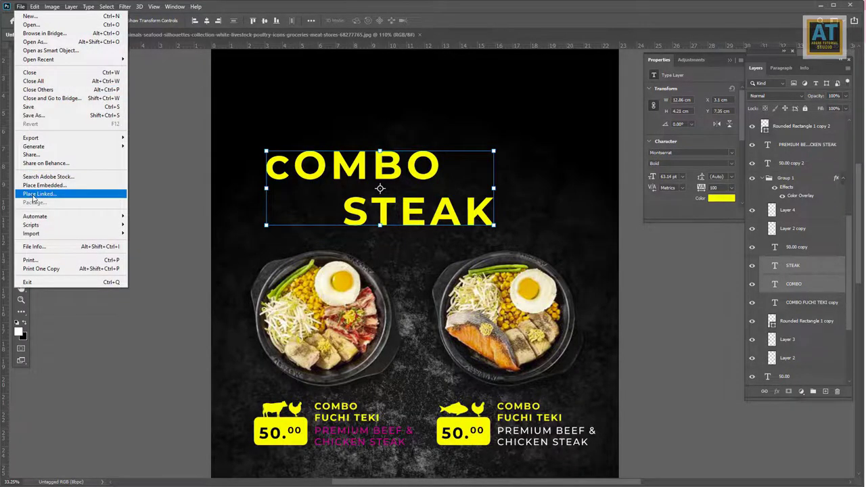
# Place the pngegg rice bowl image at about 47% beside the COMBO headline
pyautogui.click(34, 194)
pyautogui.doubleClick(408, 75)
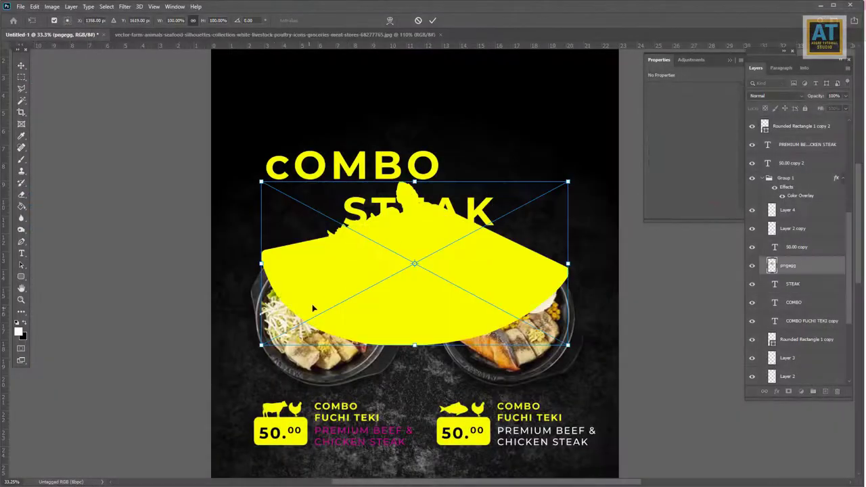
pyautogui.moveTo(260, 345); pyautogui.dragTo(338, 298)
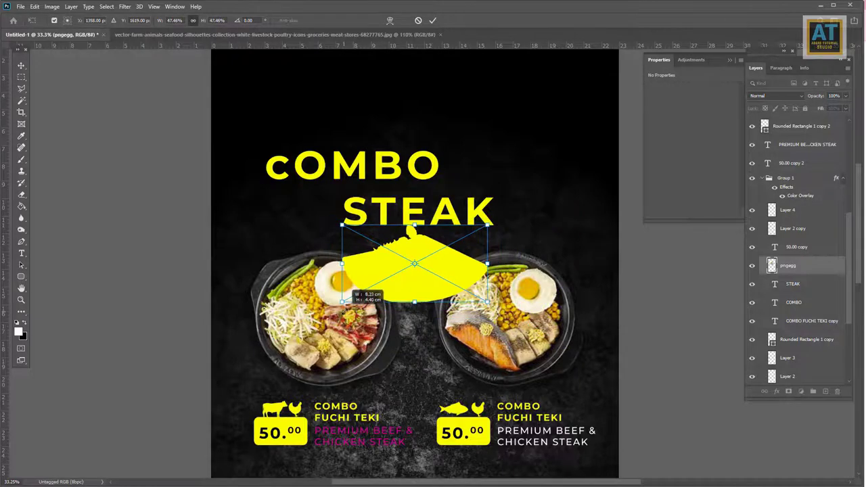
pyautogui.moveTo(353, 267); pyautogui.dragTo(464, 160)
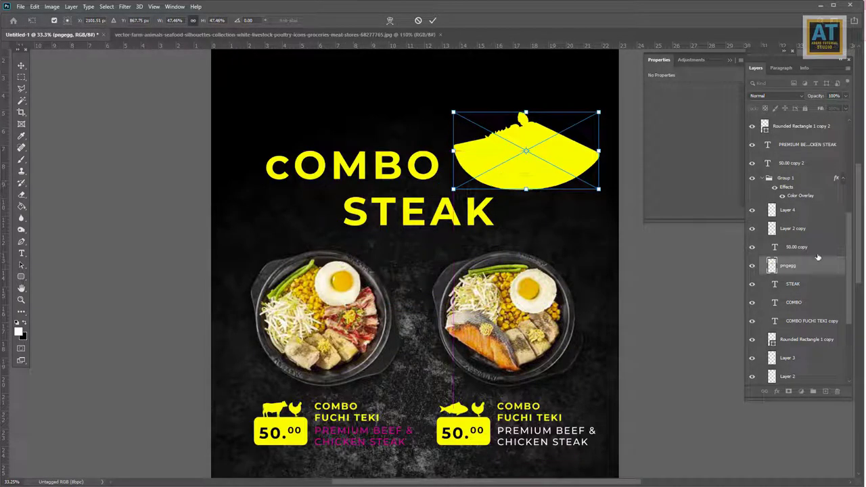
# Move the pngegg layer out of Group 1 and shrink the rice bowl a bit more
pyautogui.moveTo(812, 269)
pyautogui.mouseDown()
pyautogui.moveTo(806, 100)
pyautogui.moveTo(805, 121)
pyautogui.mouseUp()
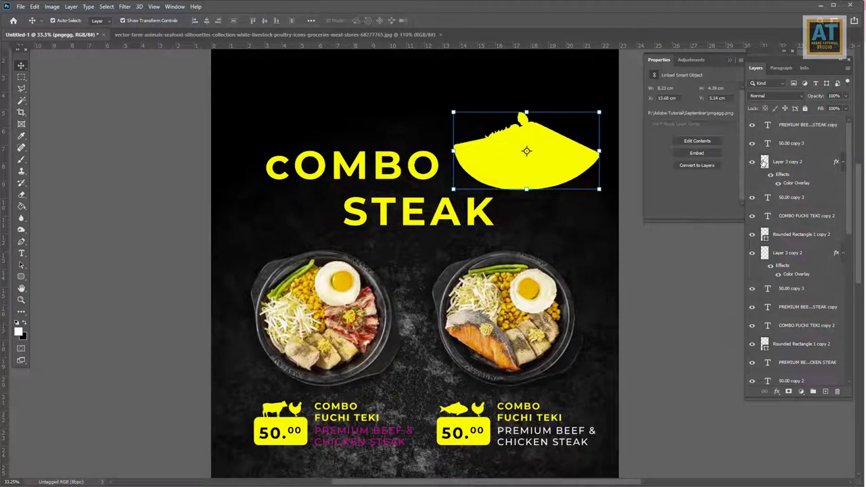
pyautogui.scroll(-2, 800, 195)
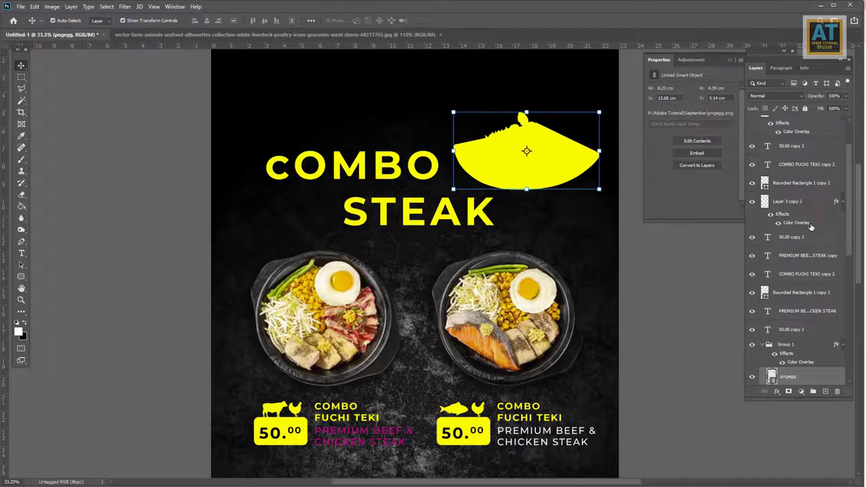
pyautogui.hotkey('ctrl', 'shift', ']')
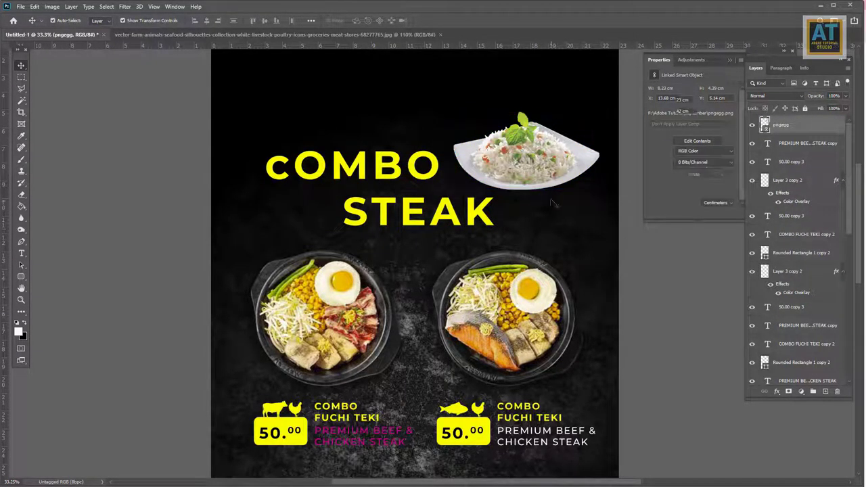
pyautogui.scroll(2, 548, 154)
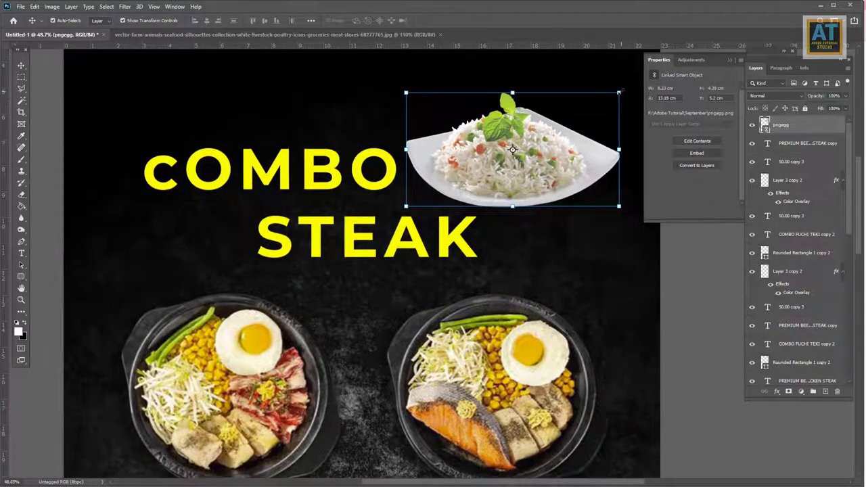
pyautogui.moveTo(619, 92); pyautogui.dragTo(573, 118)
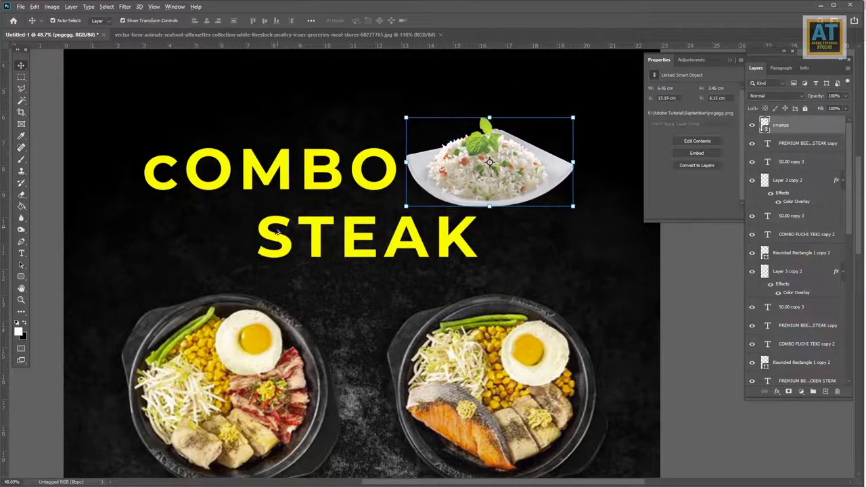
pyautogui.scroll(-1, 277, 231)
pyautogui.click(318, 245)
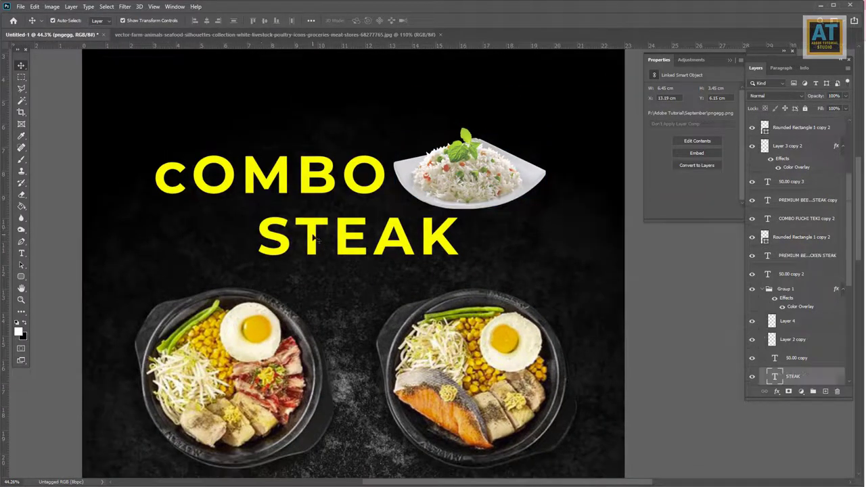
# Rotate COMBO and STEAK about −9.55° upward, shift them left, then pull STEAK further left
pyautogui.keyDown('shift'); pyautogui.click(412, 252); pyautogui.keyUp('shift')
pyautogui.hotkey('ctrl', 't')
pyautogui.moveTo(468, 267); pyautogui.dragTo(467, 233)
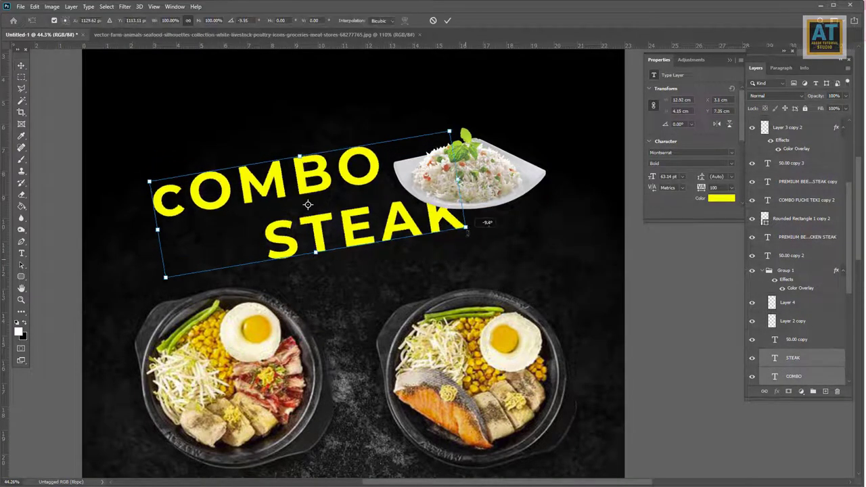
pyautogui.moveTo(398, 234); pyautogui.dragTo(373, 239)
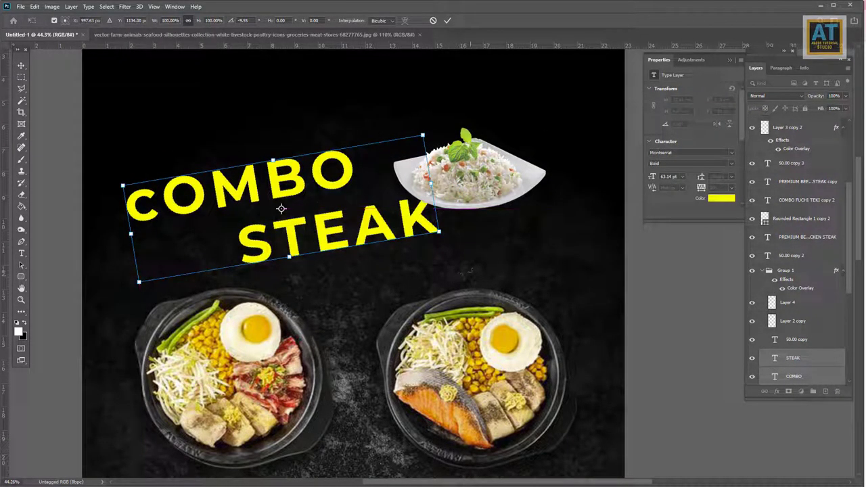
pyautogui.press('Return')
pyautogui.click(398, 223)
pyautogui.moveTo(397, 224); pyautogui.dragTo(350, 225)
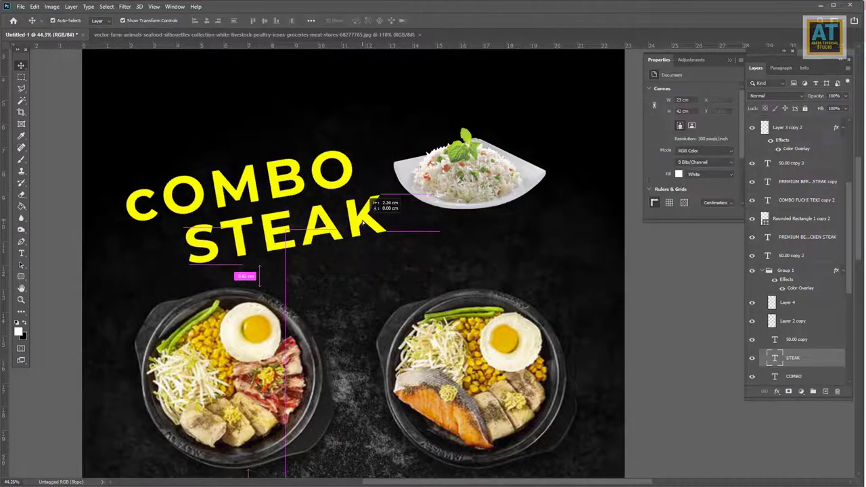
pyautogui.scroll(-5, 435, 261)
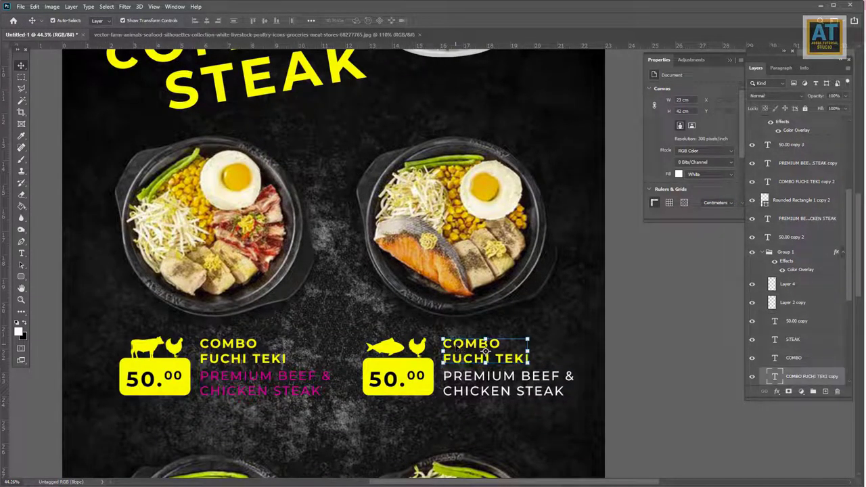
# Duplicate the COMBO FUCHI TEKI text near the rice and retype it as ALL STEAK MENU / SERVED WITH STEAMED RICE
pyautogui.keyDown('alt'); pyautogui.moveTo(456, 349); pyautogui.dragTo(416, 78); pyautogui.keyUp('alt')
pyautogui.scroll(4, 478, 105)
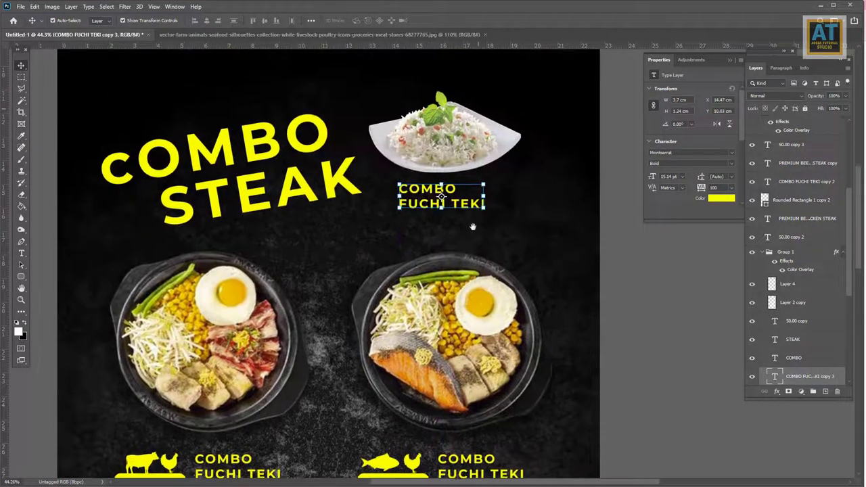
pyautogui.scroll(2, 477, 105)
pyautogui.press('t')
pyautogui.click(435, 274)
pyautogui.hotkey('ctrl', 'a')
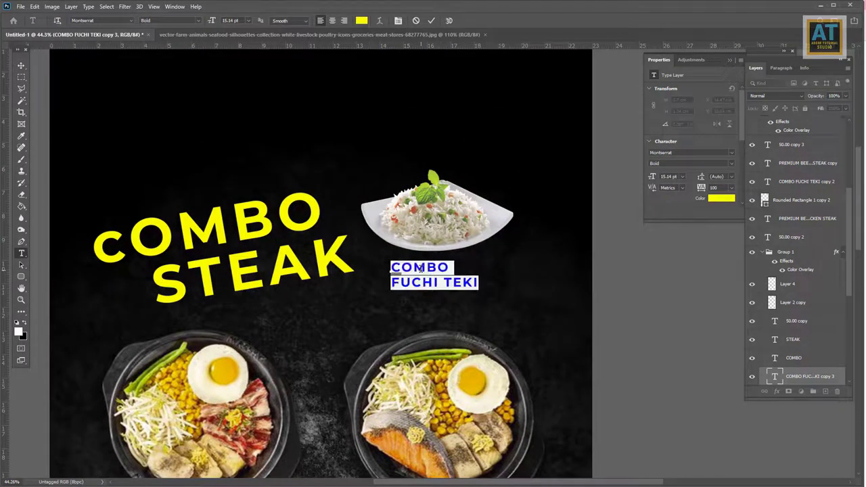
pyautogui.write('ALL STEAK MENU')
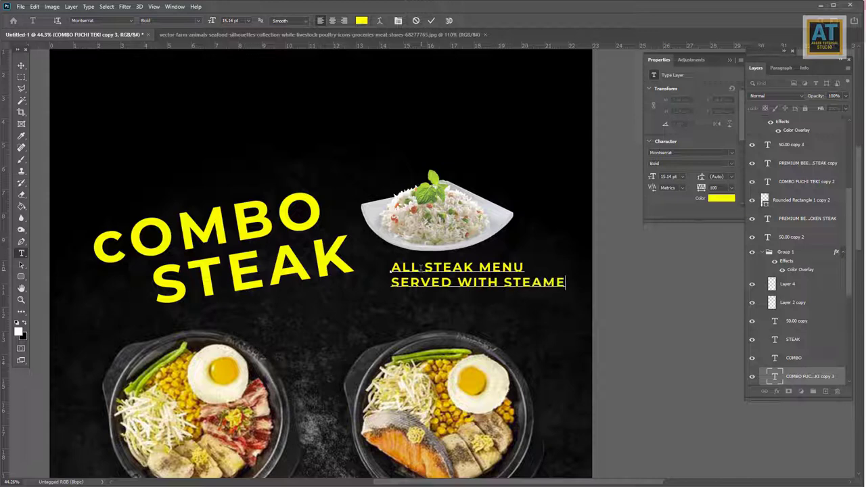
# Set the caption to 11.14 pt and position it under the rice bowl
pyautogui.hotkey('ctrl', 'a')
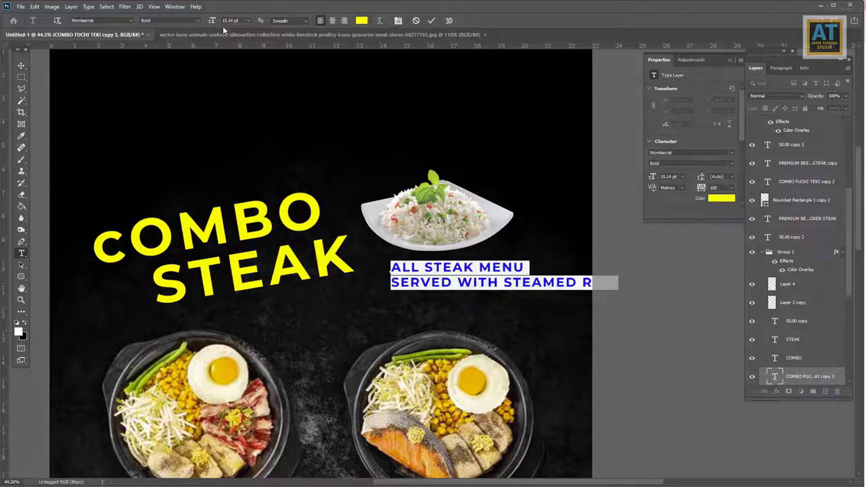
pyautogui.write('11.14')
pyautogui.press('Return')
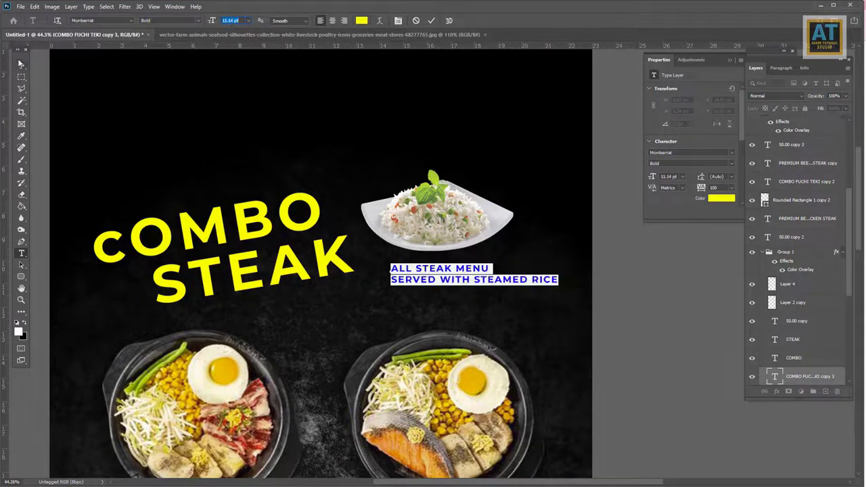
pyautogui.click(20, 67)
pyautogui.moveTo(433, 316); pyautogui.dragTo(427, 309)
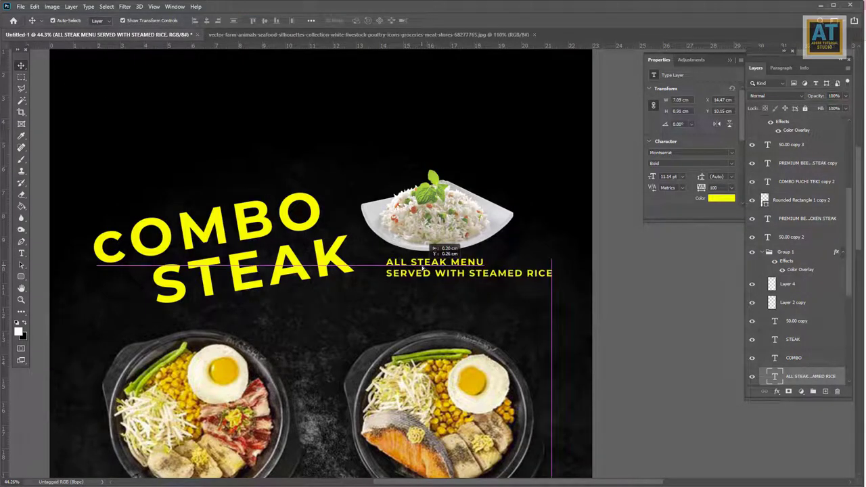
pyautogui.scroll(-5, 428, 309)
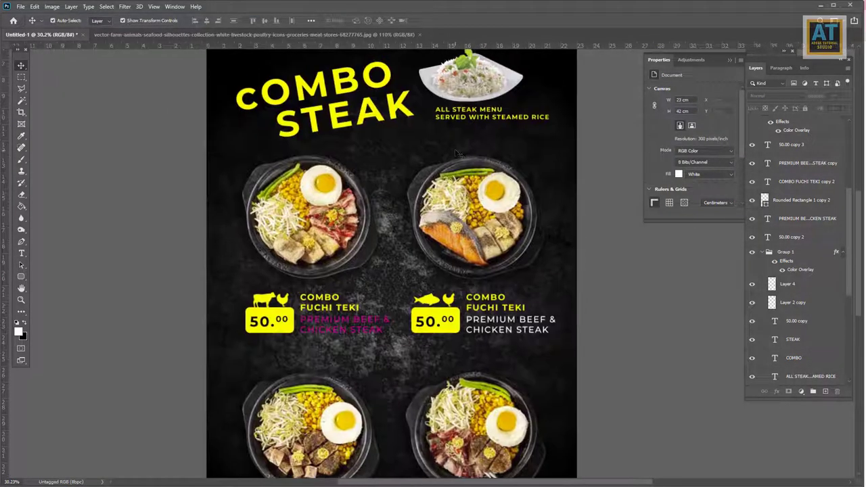
# Move the top two priced bowls lower on the poster
pyautogui.scroll(1, 567, 344)
pyautogui.scroll(1, 558, 257)
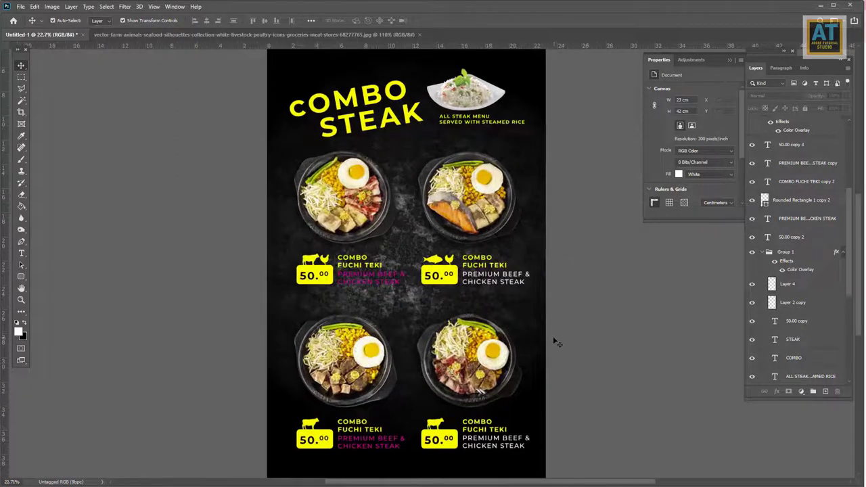
pyautogui.moveTo(579, 276)
pyautogui.mouseDown()
pyautogui.moveTo(352, 202)
pyautogui.moveTo(351, 221)
pyautogui.mouseUp()
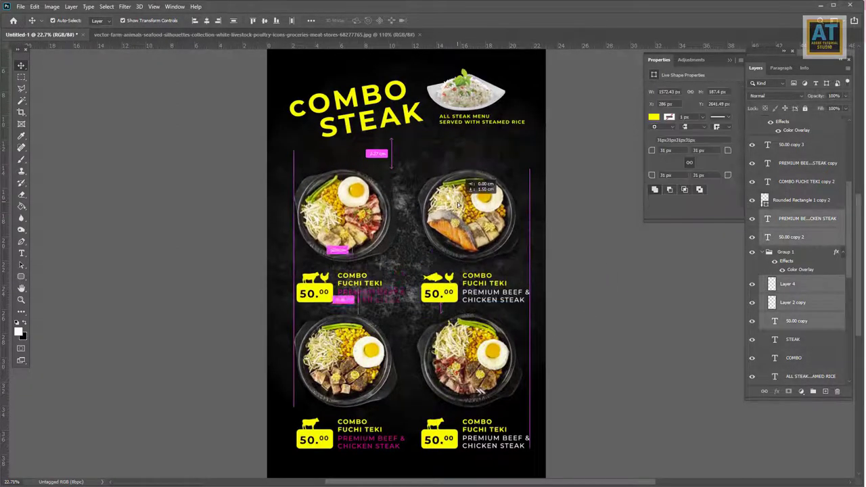
pyautogui.click(600, 340)
# Move the lower bowl rows down slightly and enlarge them to about 104.44%
pyautogui.scroll(-1, 558, 338)
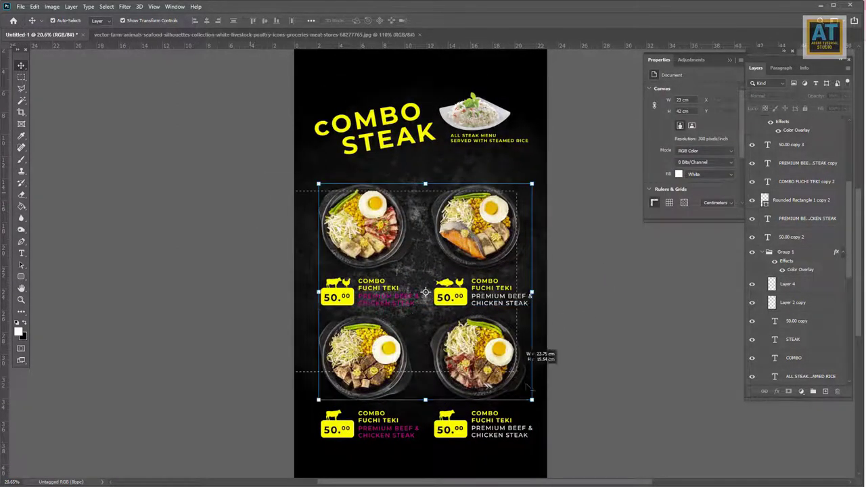
pyautogui.moveTo(309, 185); pyautogui.dragTo(560, 435)
pyautogui.moveTo(486, 343); pyautogui.dragTo(483, 357)
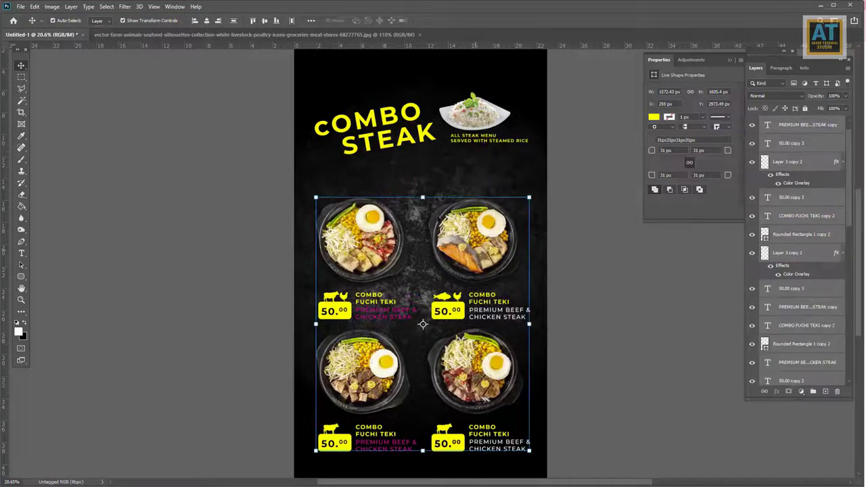
pyautogui.hotkey('ctrl', 't')
pyautogui.moveTo(529, 450); pyautogui.dragTo(533, 455)
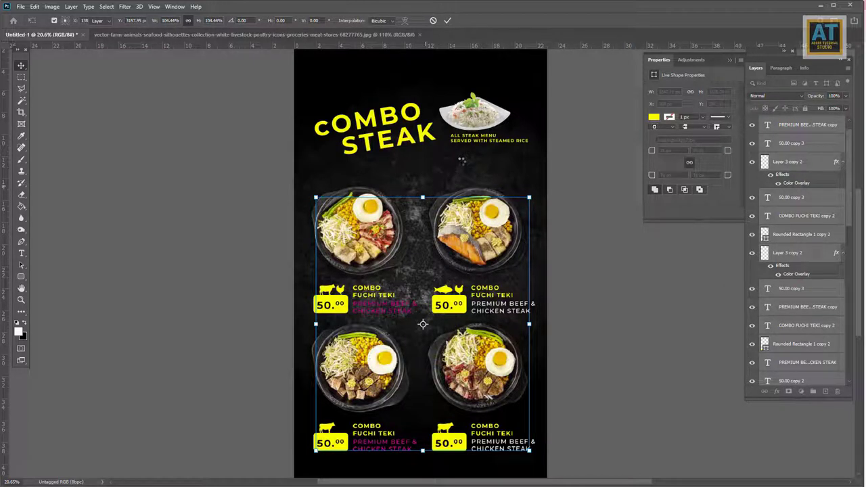
pyautogui.press('Return')
# Nudge the right-column bowls and their texts slightly left
pyautogui.moveTo(443, 174); pyautogui.dragTo(552, 477)
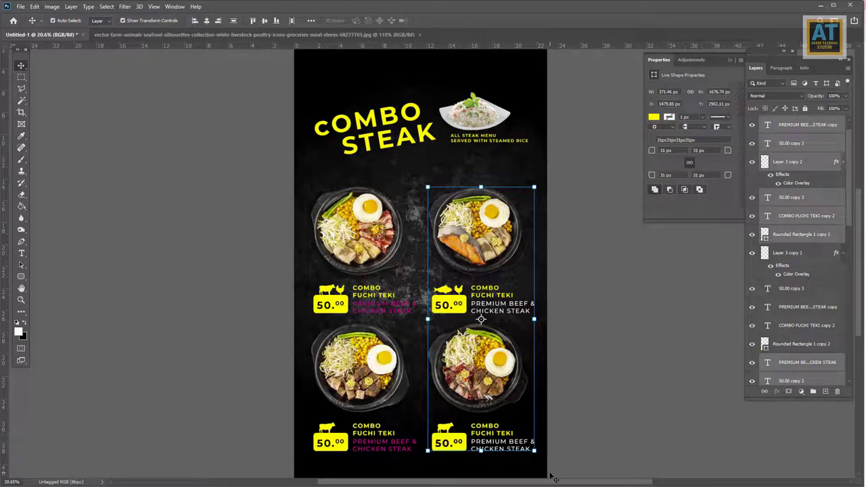
pyautogui.hotkey('shift', 'Left')
pyautogui.hotkey('shift', 'Left')
pyautogui.hotkey('shift', 'Left')
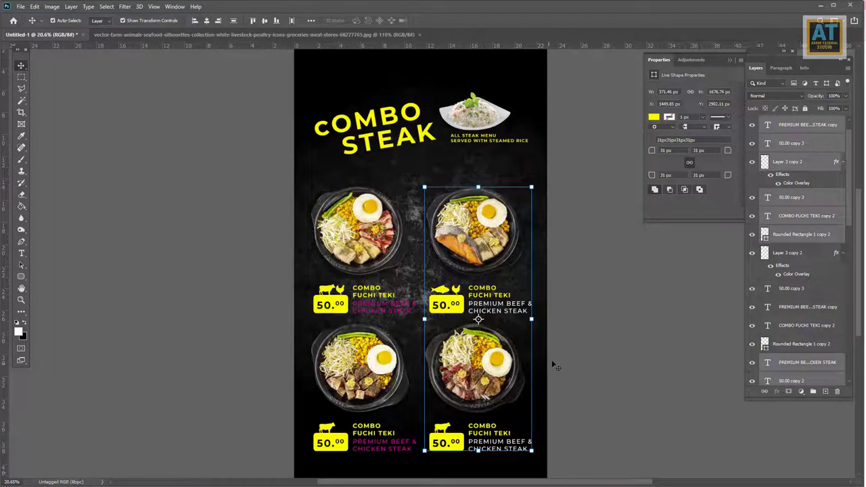
pyautogui.click(553, 366)
pyautogui.scroll(-2, 515, 349)
pyautogui.scroll(1, 472, 350)
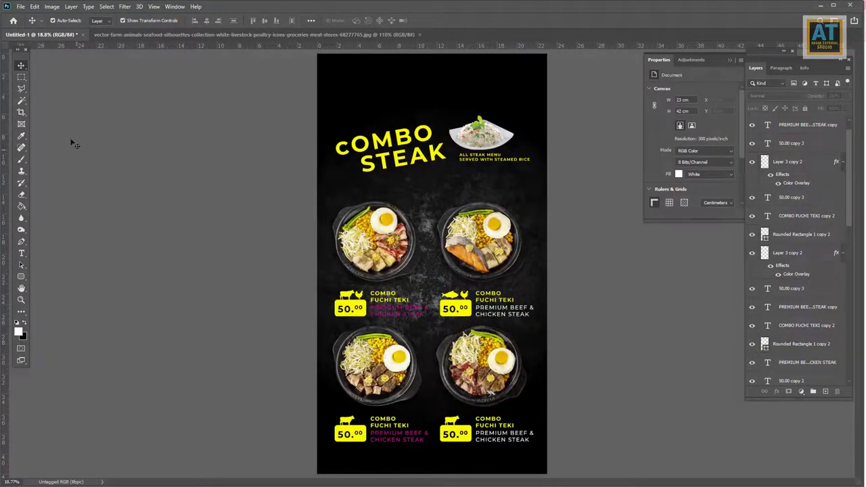
# Draw a no-fill, magenta-stroked rectangle framing the headline and bowls
pyautogui.click(21, 276)
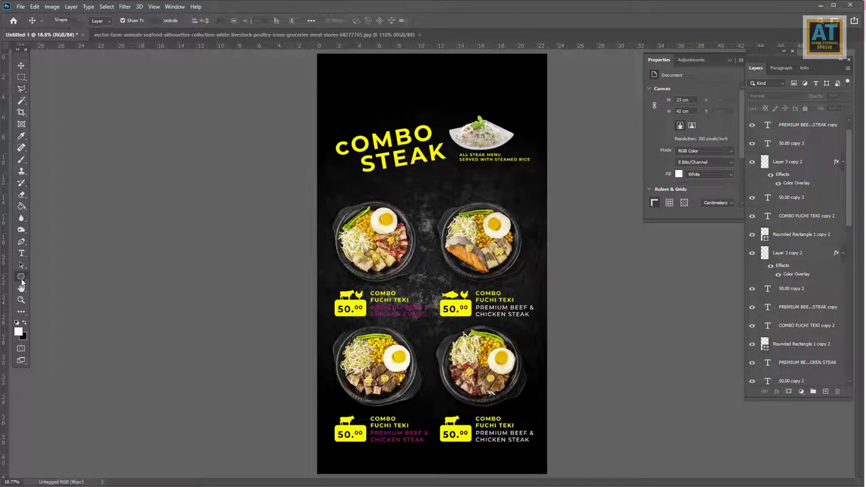
pyautogui.click(50, 278)
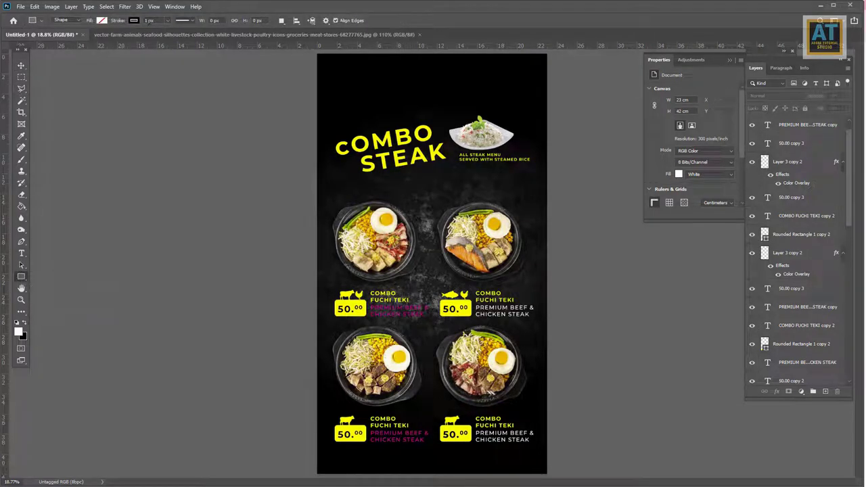
pyautogui.click(134, 22)
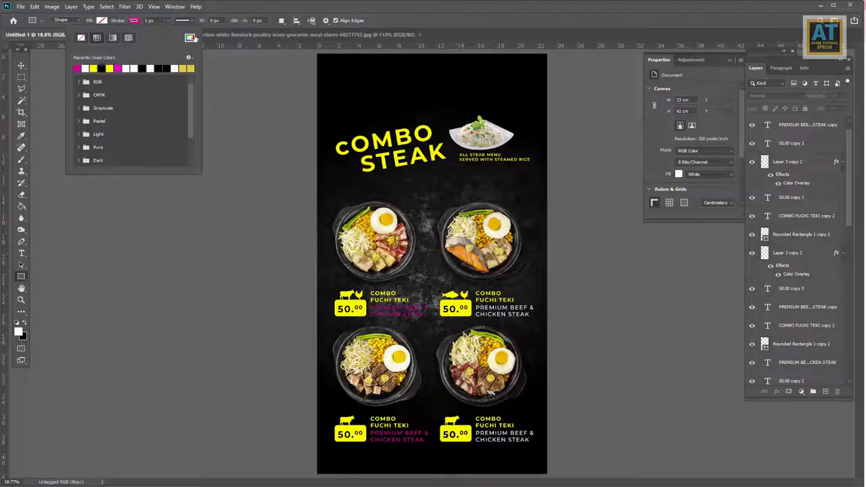
pyautogui.moveTo(337, 138); pyautogui.dragTo(535, 461)
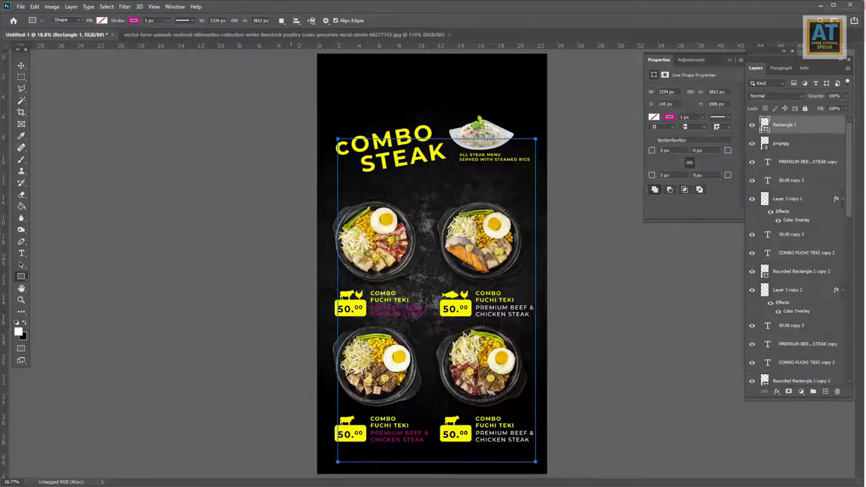
# Widen the Rectangle 1 frame leftward to 2445.87 × 3812 px
pyautogui.click(21, 65)
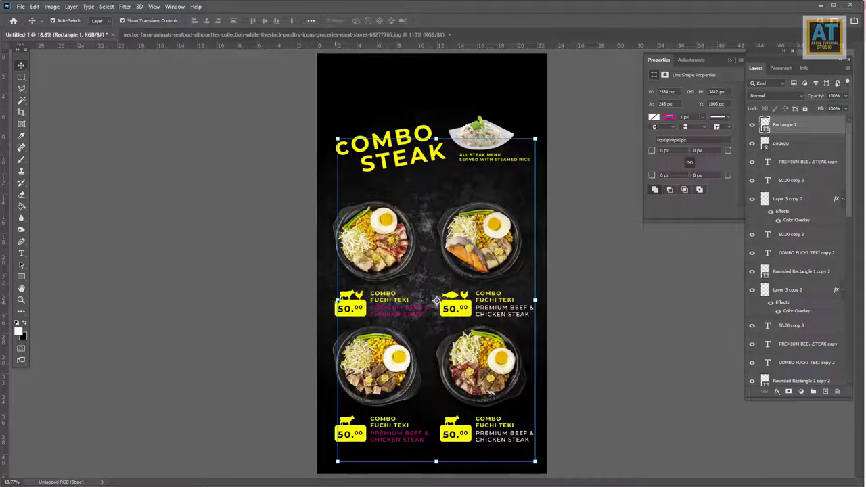
pyautogui.hotkey('ctrl', 't')
pyautogui.moveTo(336, 300); pyautogui.dragTo(328, 299)
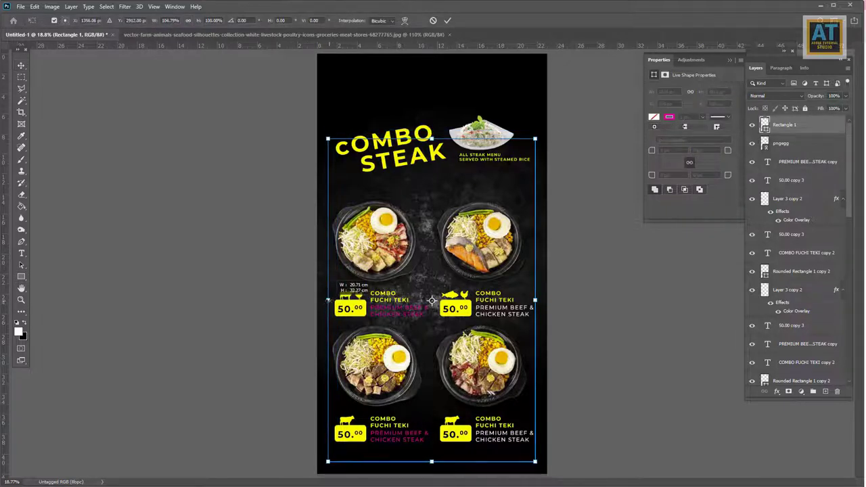
pyautogui.click(447, 22)
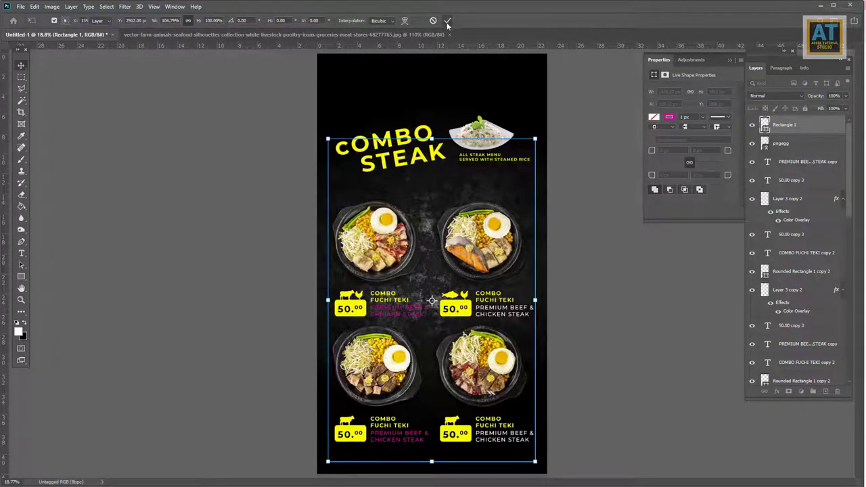
pyautogui.click(21, 276)
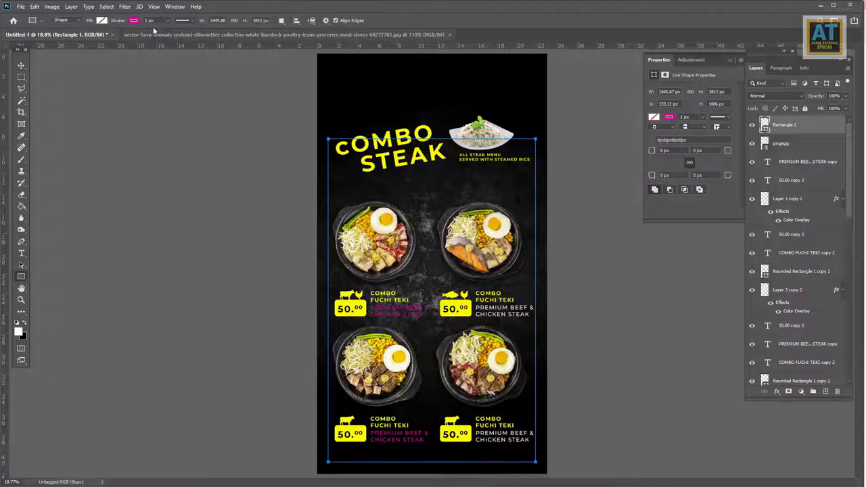
# Give the frame a 10 px dashed outline stroke
pyautogui.write('0')
pyautogui.press('Return')
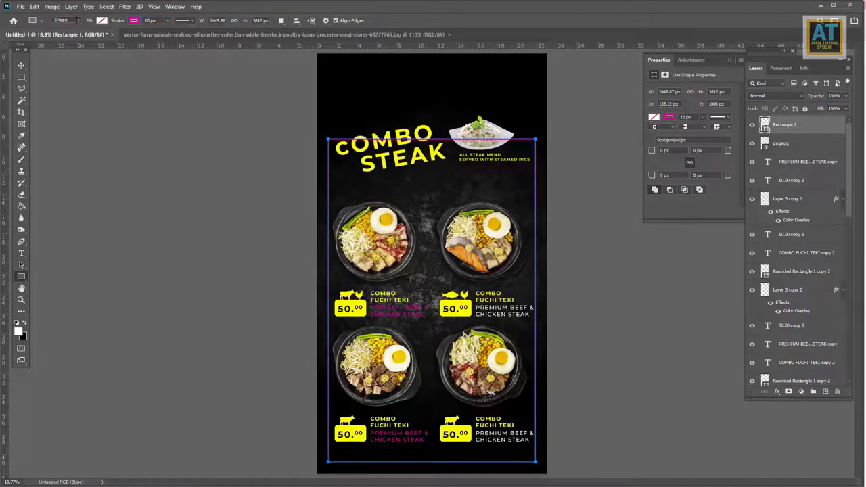
pyautogui.click(184, 20)
pyautogui.click(181, 65)
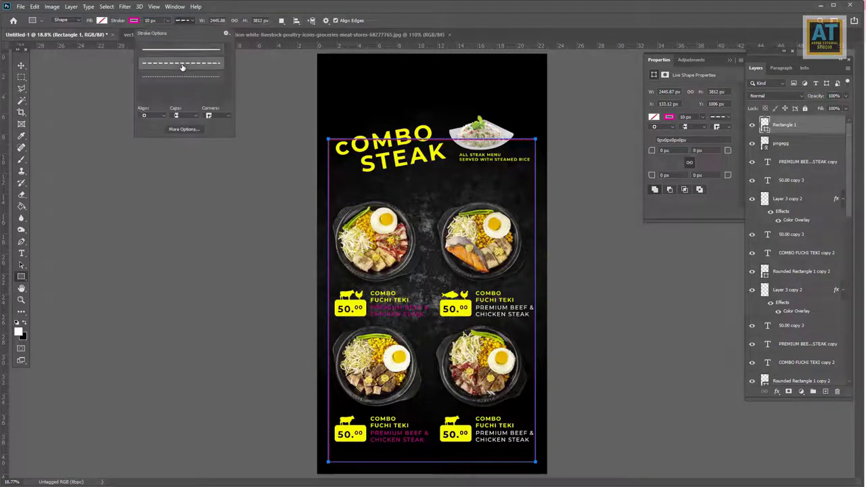
pyautogui.click(21, 65)
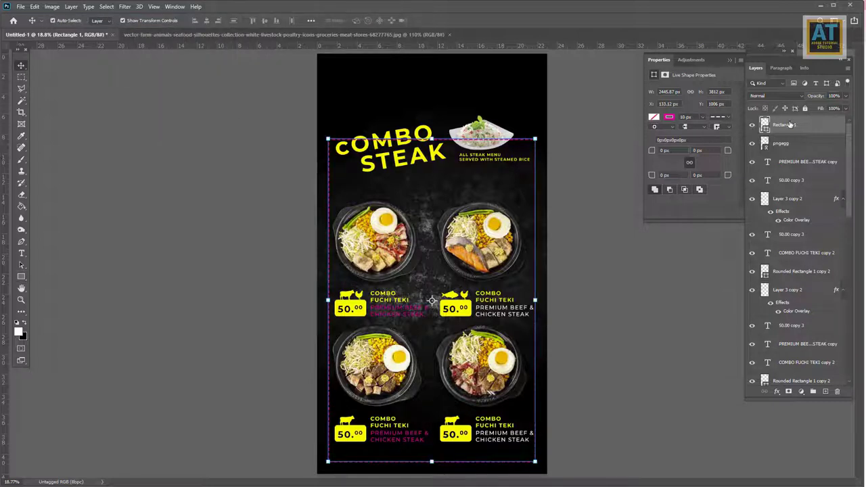
# Move the frame layer lower in the stack, behind the menu content
pyautogui.hotkey('ctrl', 'shift', '[')
pyautogui.hotkey('ctrl', ']')
pyautogui.hotkey('ctrl', ']')
pyautogui.hotkey('ctrl', ']')
pyautogui.hotkey('ctrl', ']')
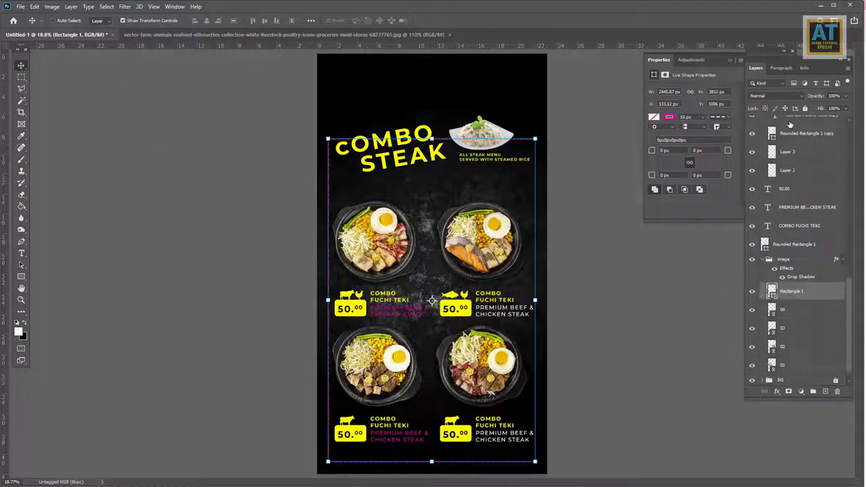
pyautogui.hotkey('ctrl', ']')
pyautogui.hotkey('ctrl', ']')
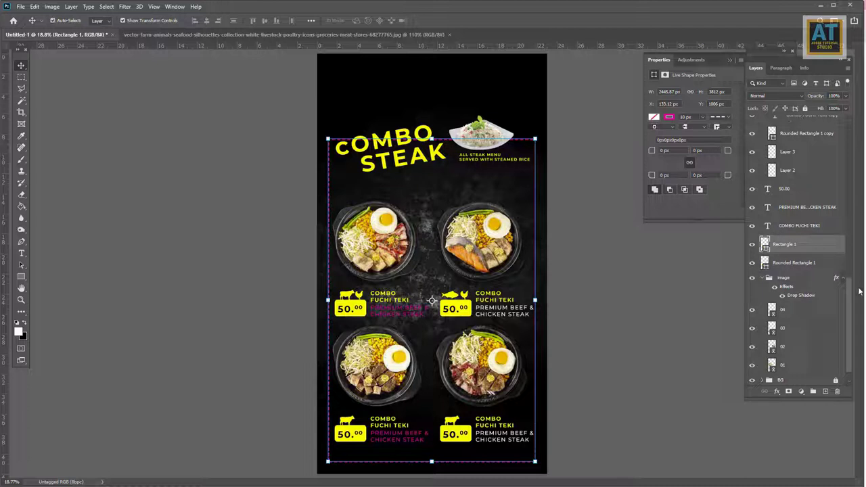
pyautogui.click(648, 347)
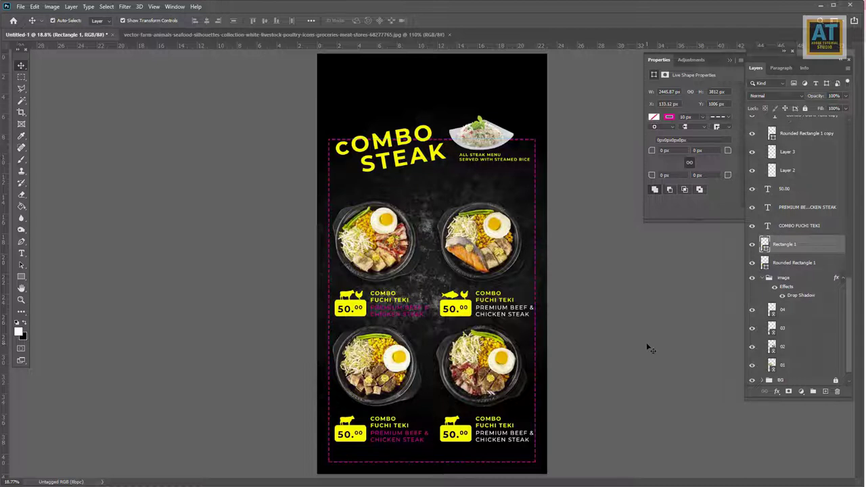
pyautogui.click(535, 142)
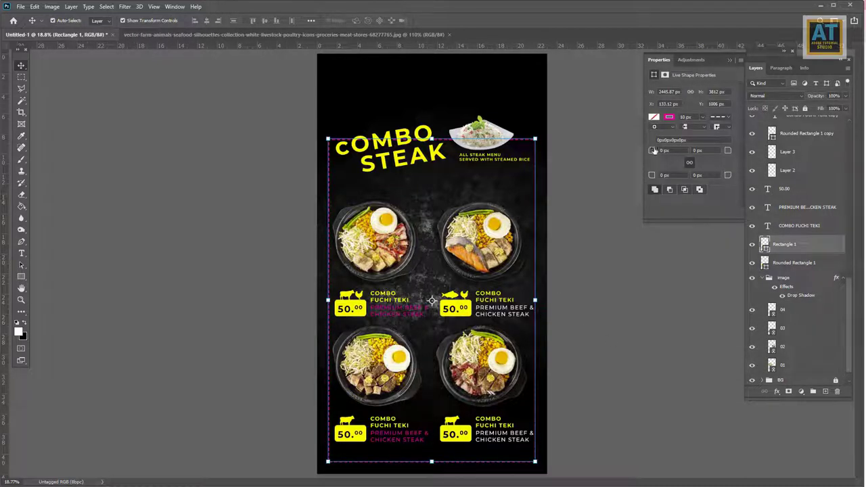
# Round the frame's corners to 97 px
pyautogui.moveTo(652, 151); pyautogui.dragTo(669, 152)
pyautogui.click(20, 276)
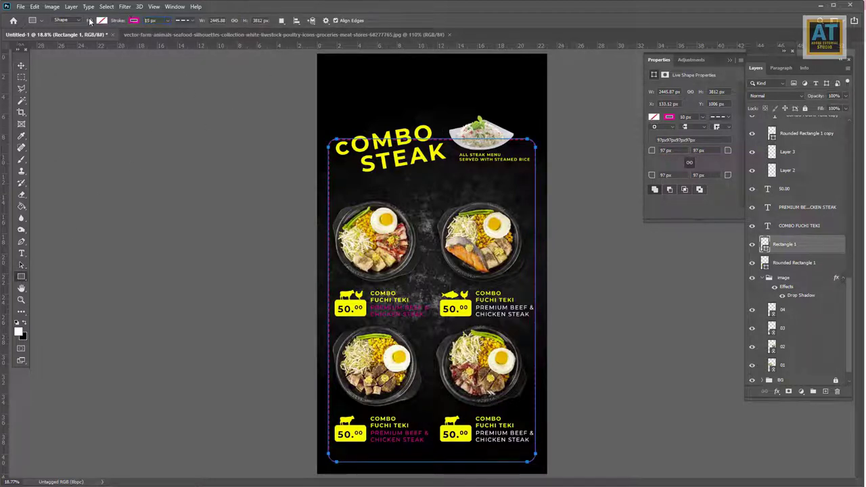
pyautogui.click(21, 66)
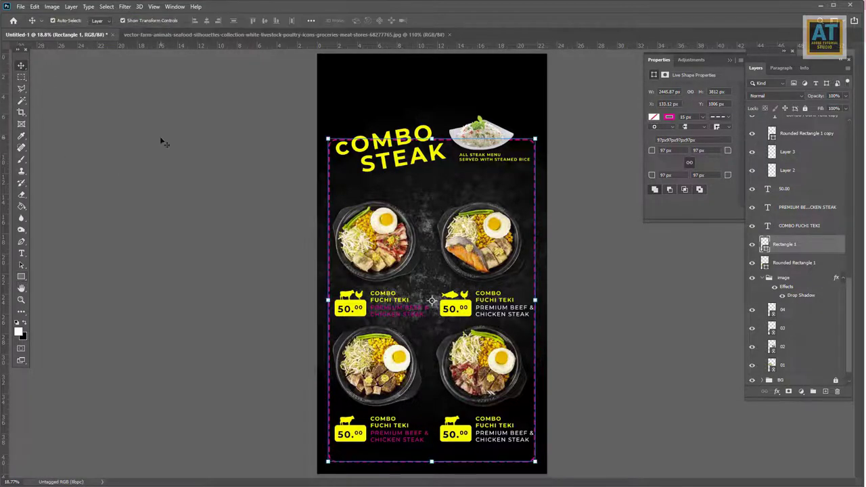
pyautogui.click(565, 381)
pyautogui.scroll(1, 565, 381)
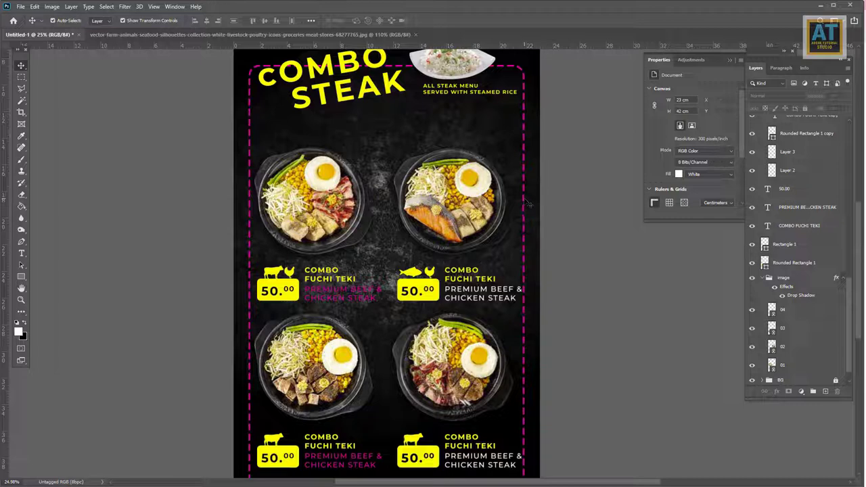
# Change the pink dashed frame's stroke width to 12 px
pyautogui.click(526, 202)
pyautogui.click(21, 275)
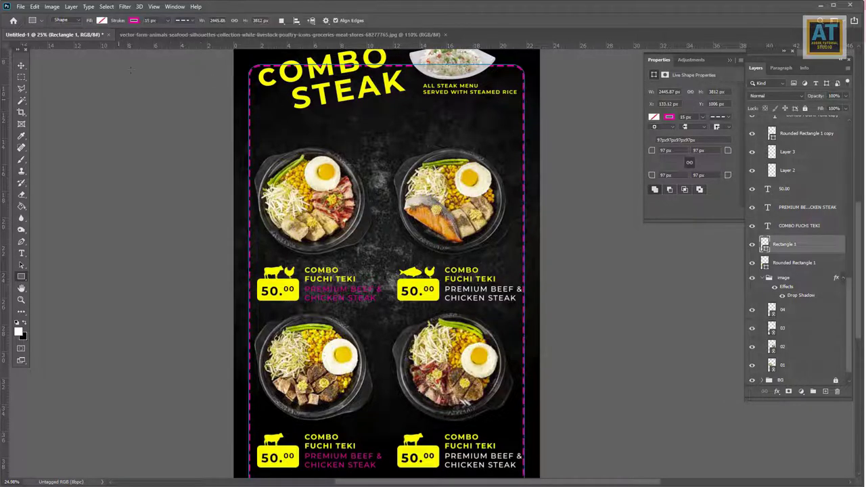
pyautogui.write('2')
pyautogui.press('Return')
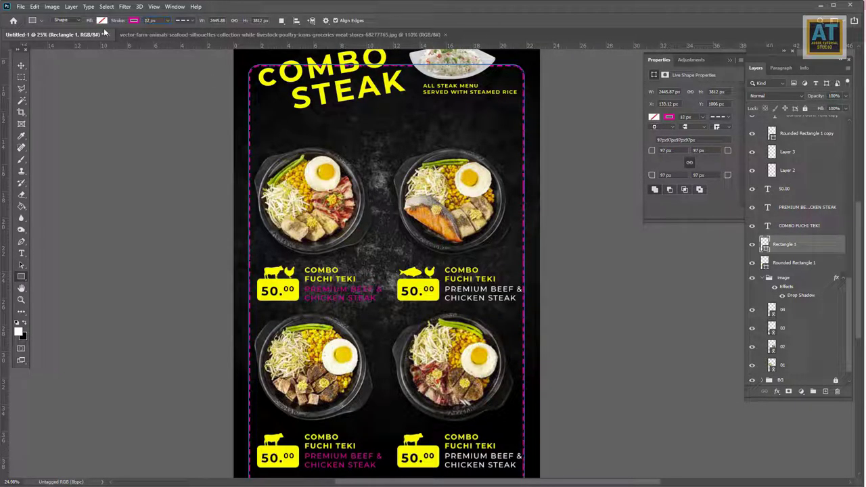
# Enlarge the frame slightly toward the right and apply the transform
pyautogui.click(22, 67)
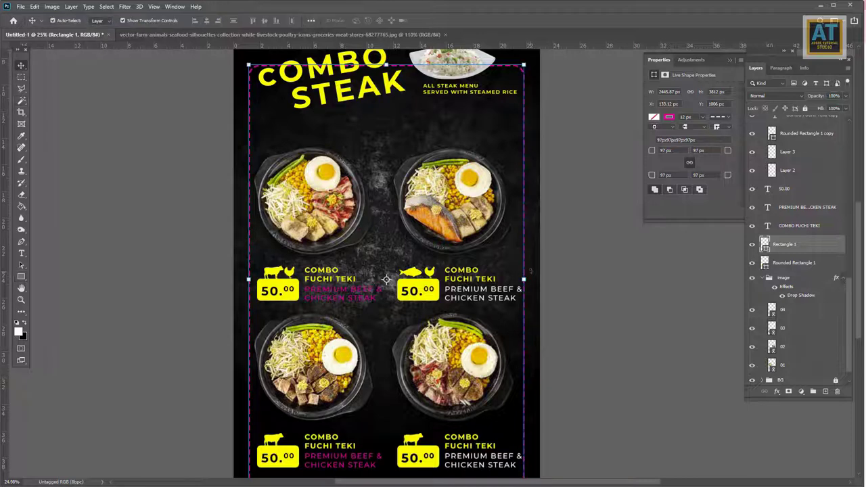
pyautogui.moveTo(523, 279); pyautogui.dragTo(527, 279)
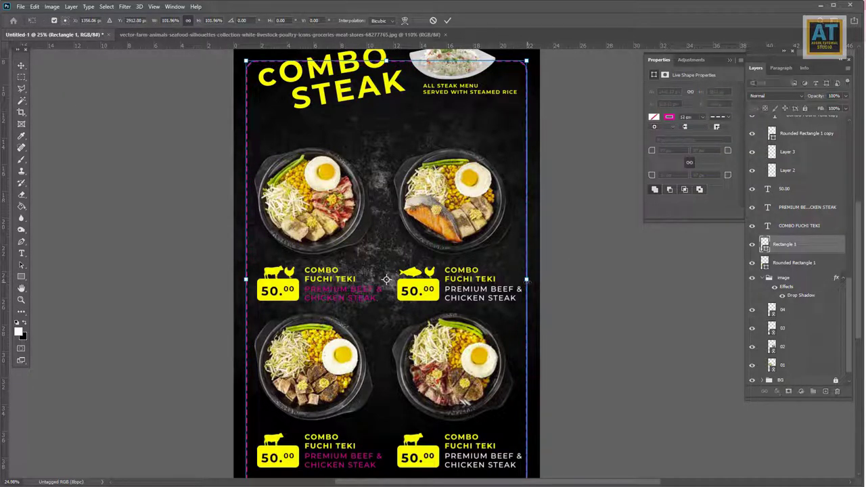
pyautogui.press('Return')
pyautogui.scroll(5, 551, 256)
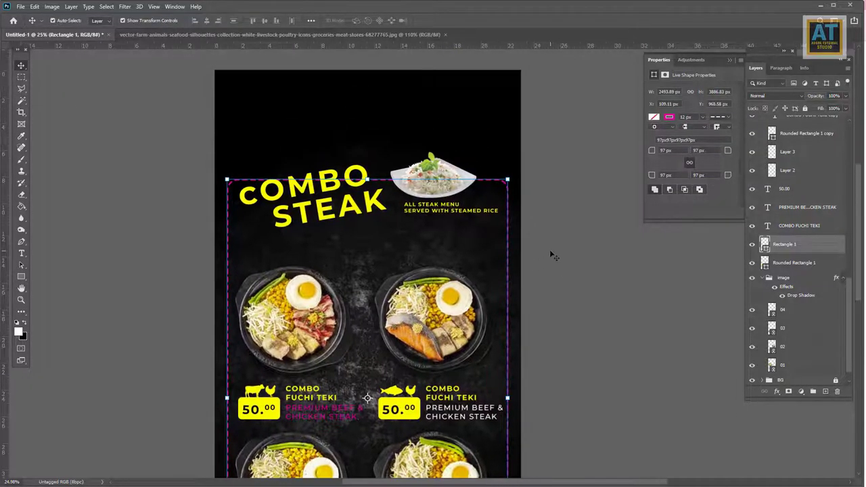
pyautogui.click(318, 206)
pyautogui.scroll(2, 374, 236)
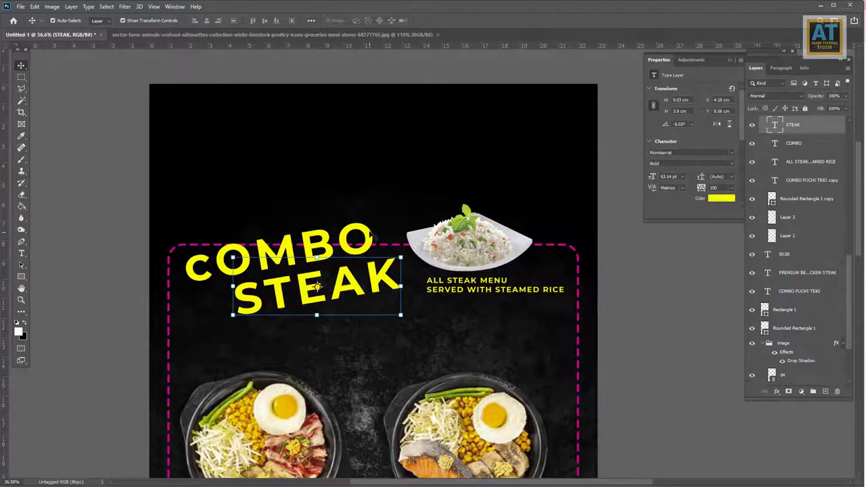
# Move the COMBO STEAK headline up slightly and group COMBO and STEAK
pyautogui.moveTo(372, 236); pyautogui.dragTo(378, 220)
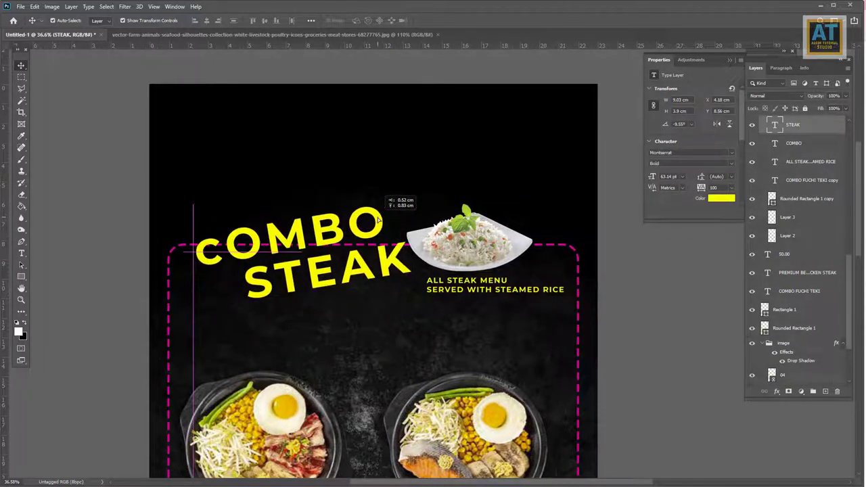
pyautogui.keyDown('shift'); pyautogui.click(794, 142); pyautogui.keyUp('shift')
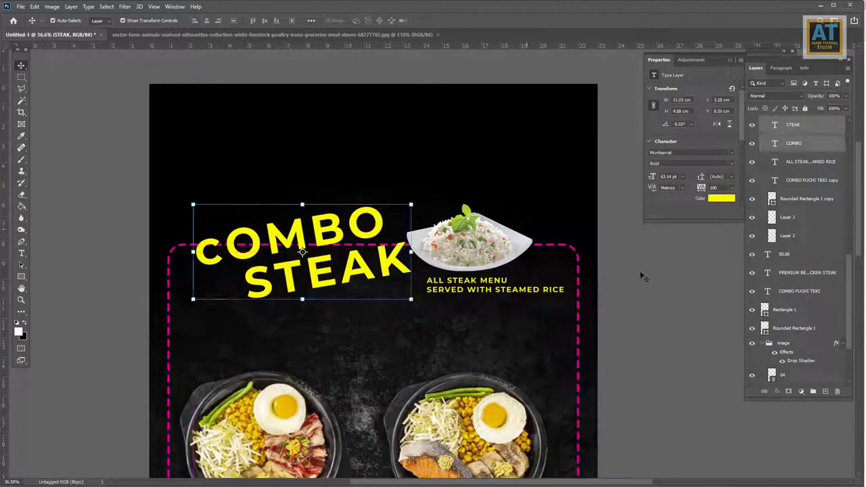
pyautogui.click(813, 393)
# Add a thick black (000000) Stroke effect to the headline group
pyautogui.click(778, 392)
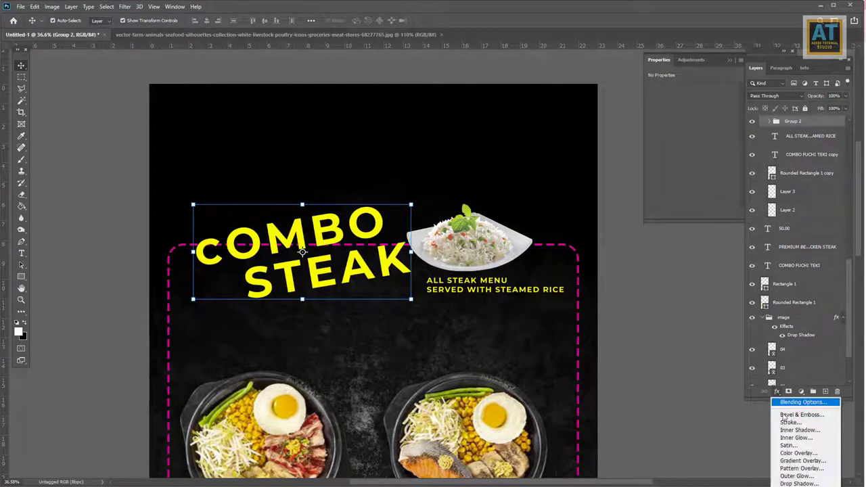
pyautogui.click(790, 422)
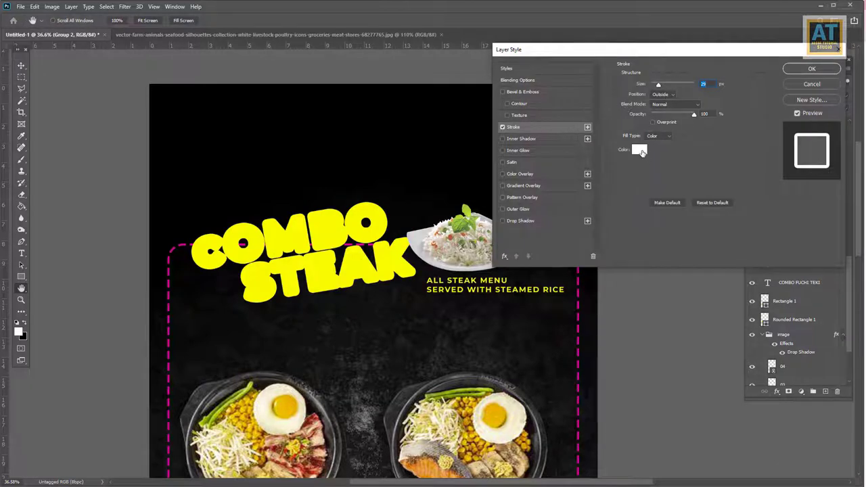
pyautogui.click(642, 152)
pyautogui.write('000000')
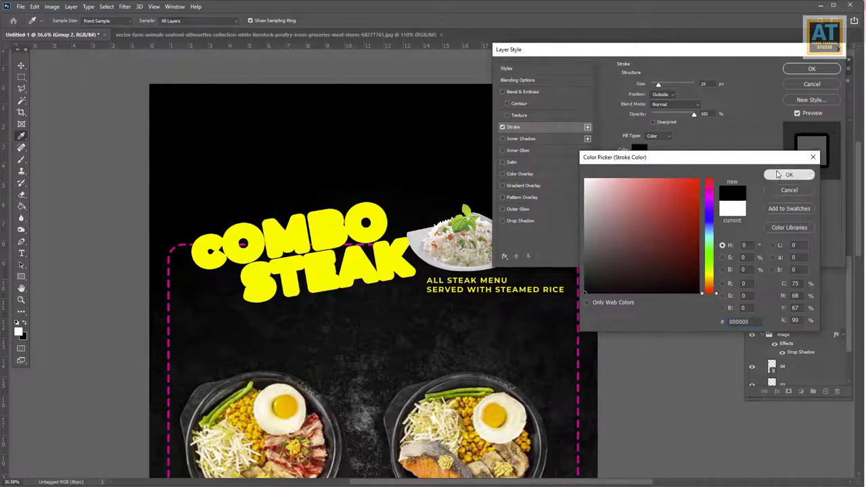
pyautogui.click(786, 175)
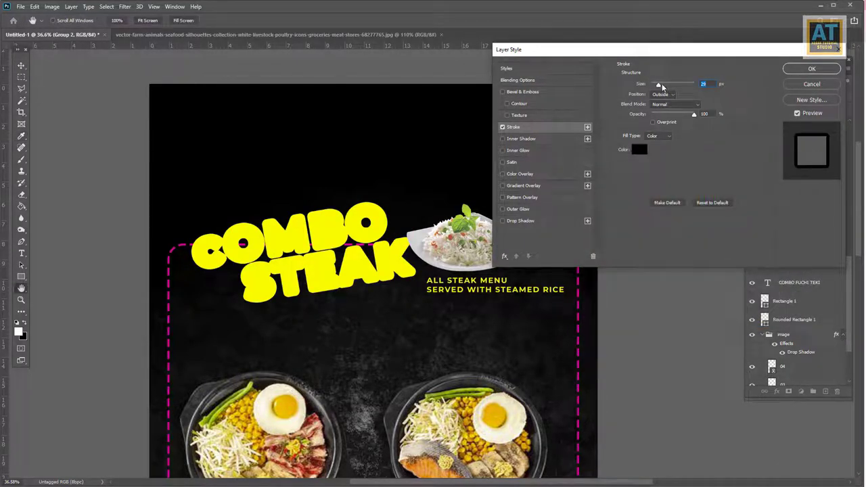
pyautogui.moveTo(662, 86); pyautogui.dragTo(663, 89)
pyautogui.click(811, 69)
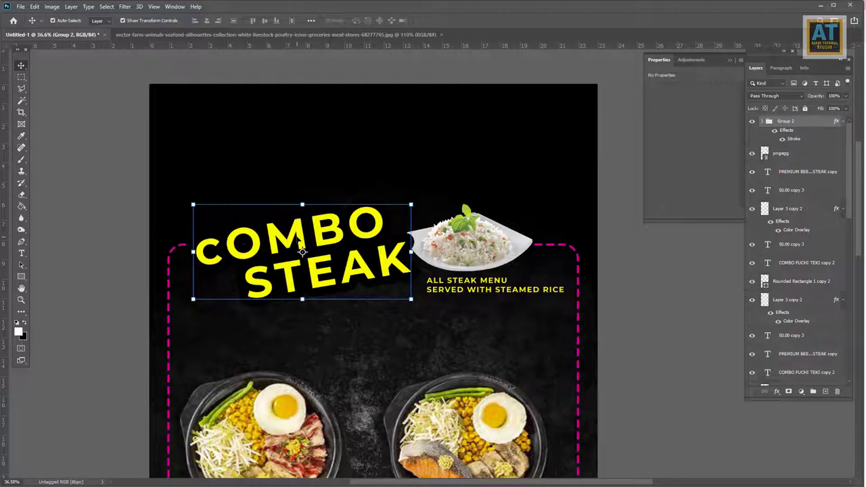
# Nudge the COMBO word slightly downward
pyautogui.click(302, 252)
pyautogui.moveTo(314, 273); pyautogui.dragTo(313, 281)
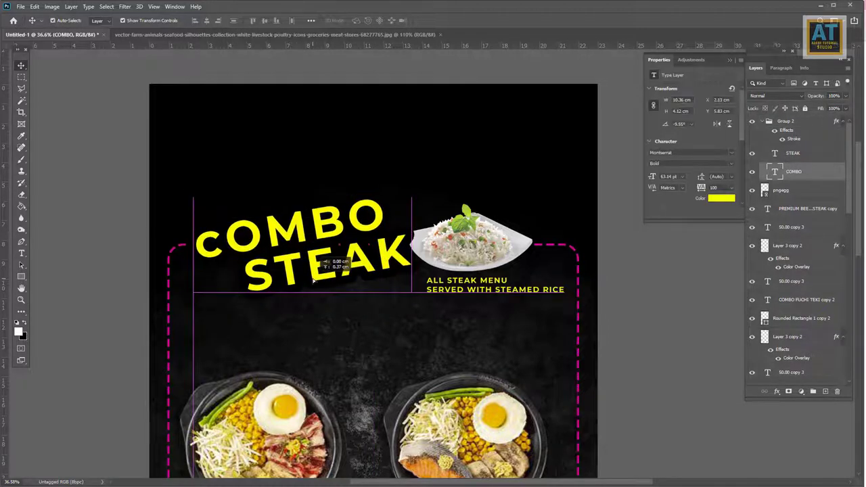
pyautogui.keyDown('shift'); pyautogui.click(325, 261); pyautogui.keyUp('shift')
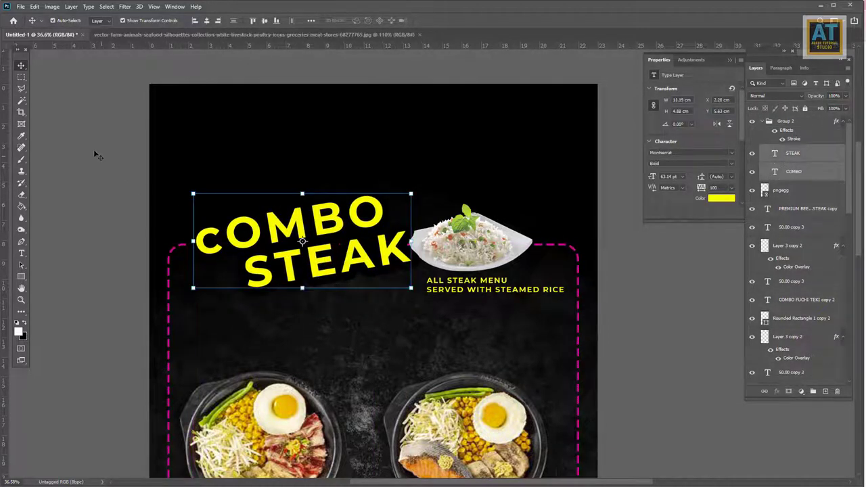
pyautogui.click(98, 156)
pyautogui.scroll(-2, 98, 155)
pyautogui.scroll(2, 447, 228)
pyautogui.scroll(1, 446, 228)
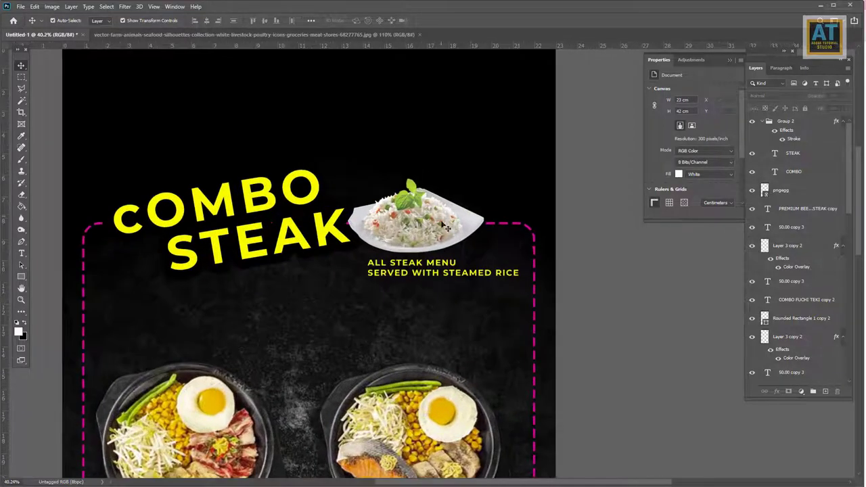
pyautogui.scroll(2, 447, 228)
# Shift the rice plate slightly to the right
pyautogui.moveTo(426, 228); pyautogui.dragTo(460, 226)
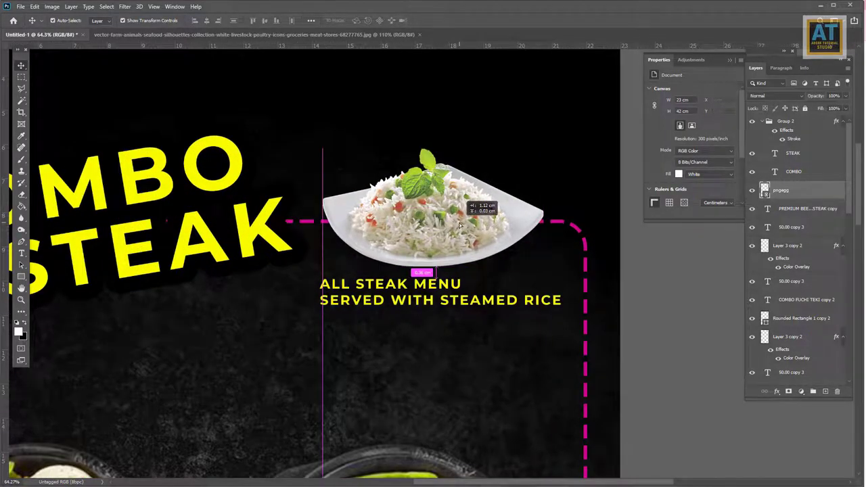
pyautogui.scroll(-3, 460, 217)
pyautogui.scroll(-1, 460, 216)
pyautogui.scroll(1, 460, 216)
pyautogui.scroll(-1, 460, 209)
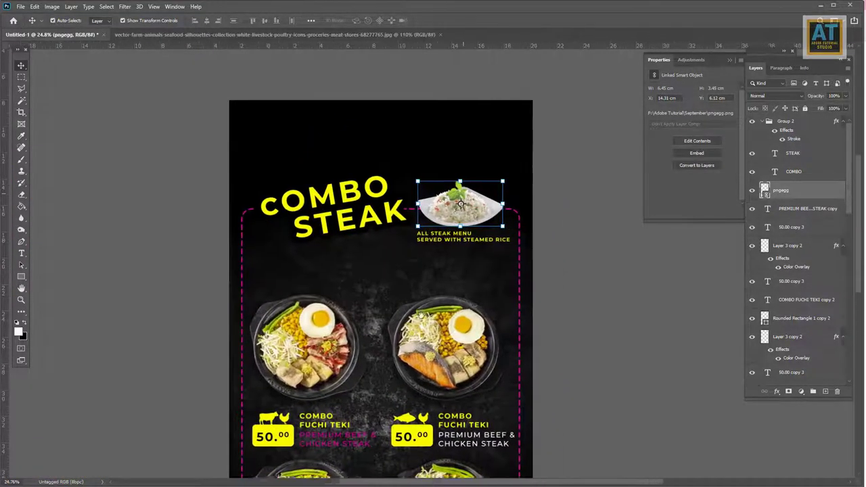
# Move the headline, rice plate and frame down about 2 cm together
pyautogui.moveTo(179, 183); pyautogui.dragTo(567, 268)
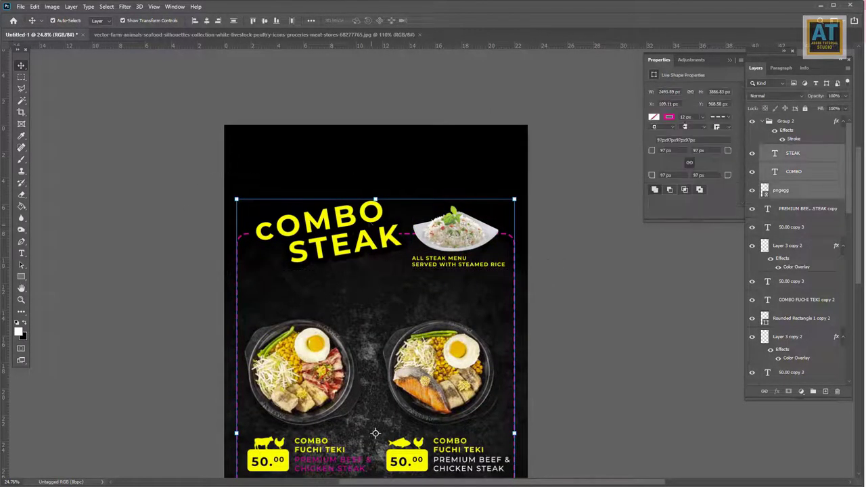
pyautogui.click(448, 244)
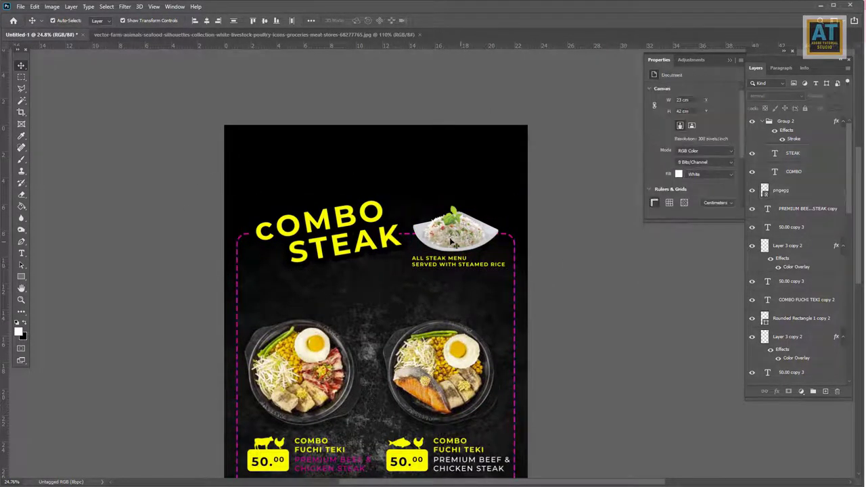
pyautogui.moveTo(330, 179)
pyautogui.mouseDown()
pyautogui.moveTo(552, 309)
pyautogui.moveTo(446, 302)
pyautogui.mouseUp()
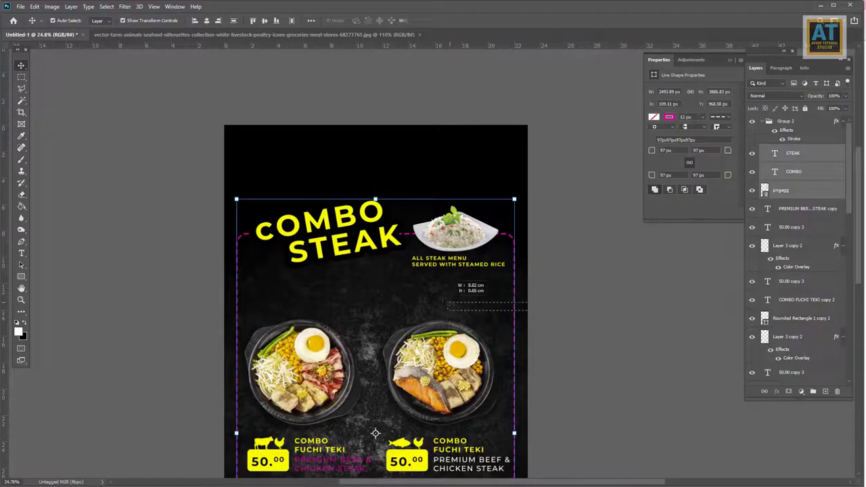
pyautogui.moveTo(370, 212); pyautogui.dragTo(366, 240)
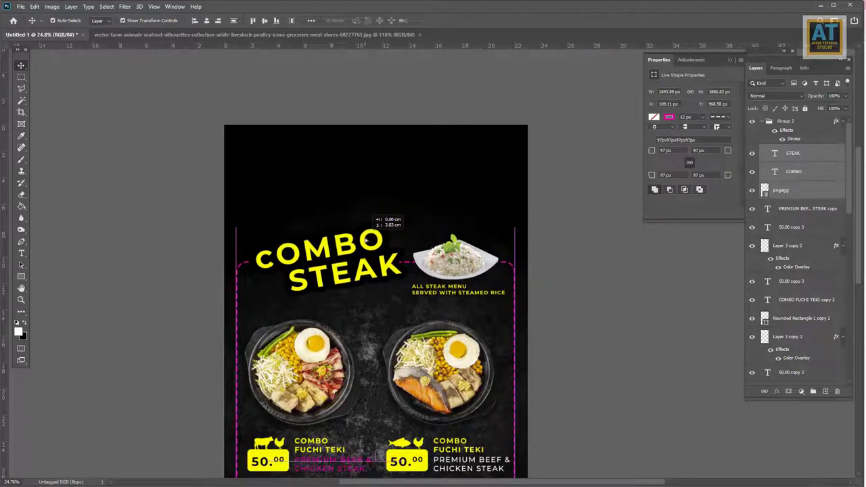
# Pull the dashed frame's bottom edge up inside the poster
pyautogui.scroll(-10, 556, 295)
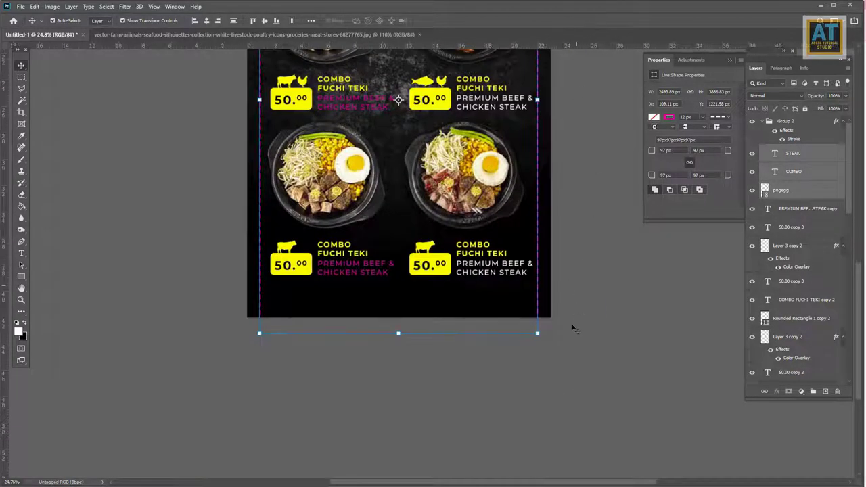
pyautogui.moveTo(369, 333)
pyautogui.mouseDown()
pyautogui.moveTo(369, 318)
pyautogui.moveTo(403, 301)
pyautogui.mouseUp()
pyautogui.hotkey('ctrl', 't')
pyautogui.press('Return')
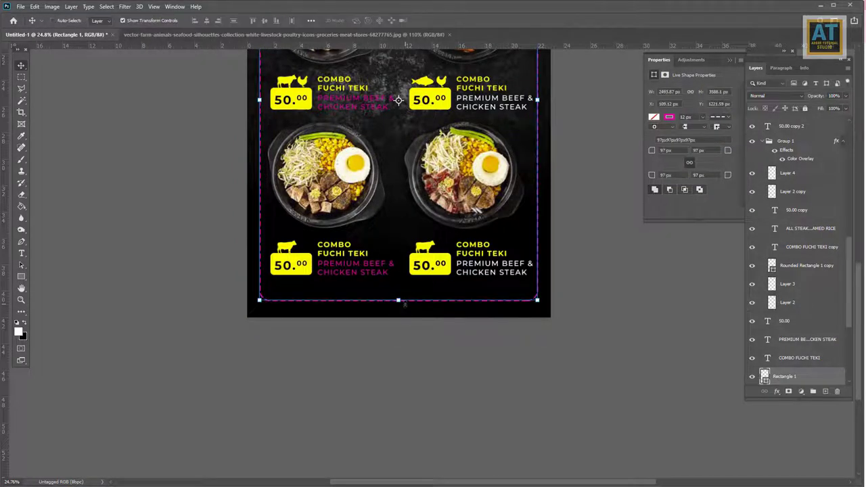
pyautogui.hotkey('ctrl', '0')
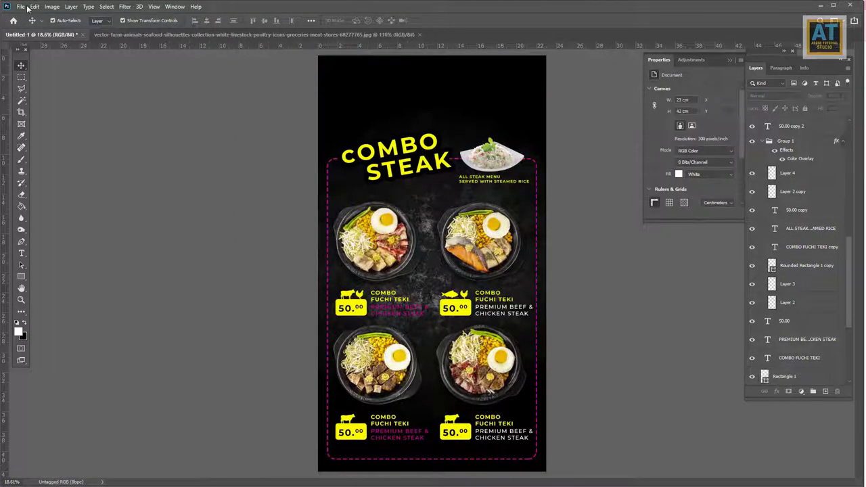
# Open the Kitchen restaurant logo image and unlock its background layer
pyautogui.click(24, 7)
pyautogui.click(34, 24)
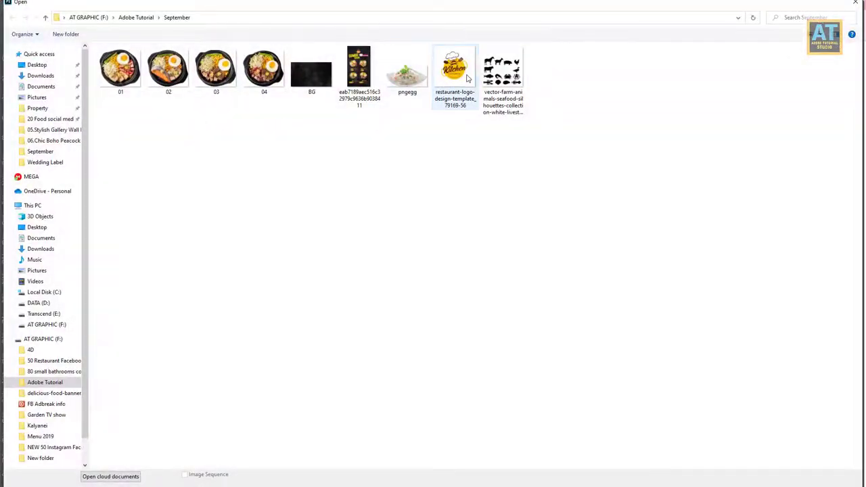
pyautogui.doubleClick(467, 78)
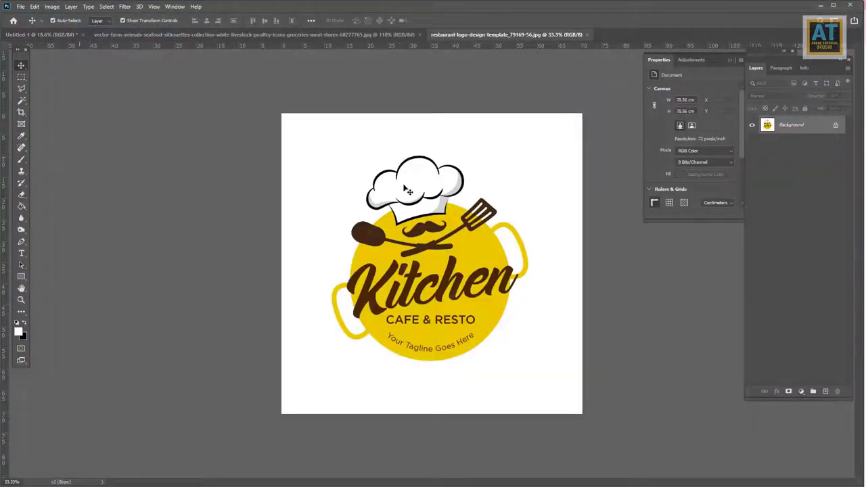
pyautogui.click(838, 125)
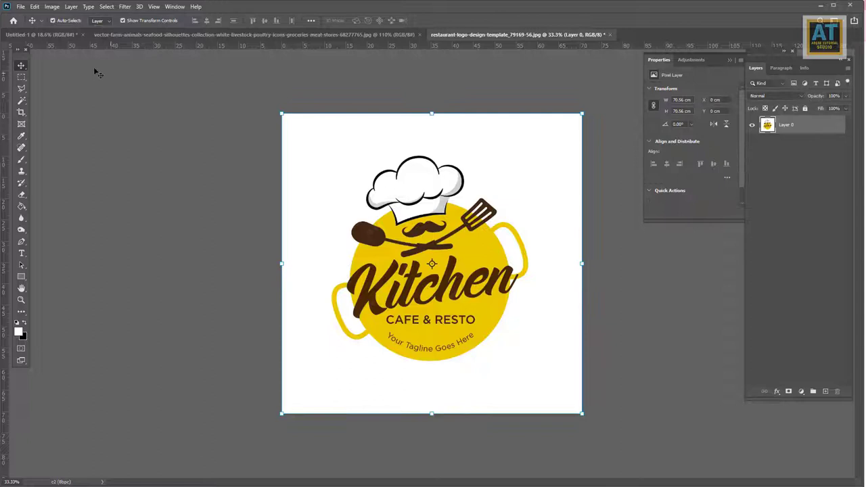
# Mask out the logo's white background and drag the logo into the poster
pyautogui.click(21, 100)
pyautogui.click(321, 163)
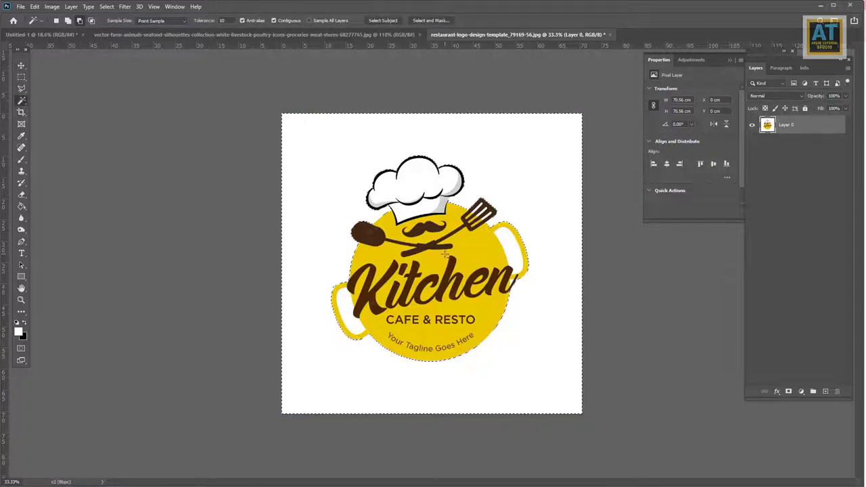
pyautogui.click(107, 6)
pyautogui.click(115, 42)
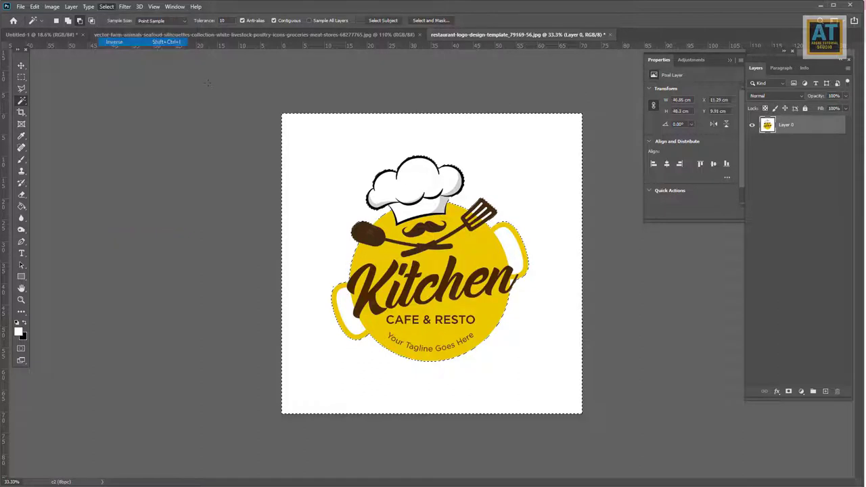
pyautogui.click(786, 391)
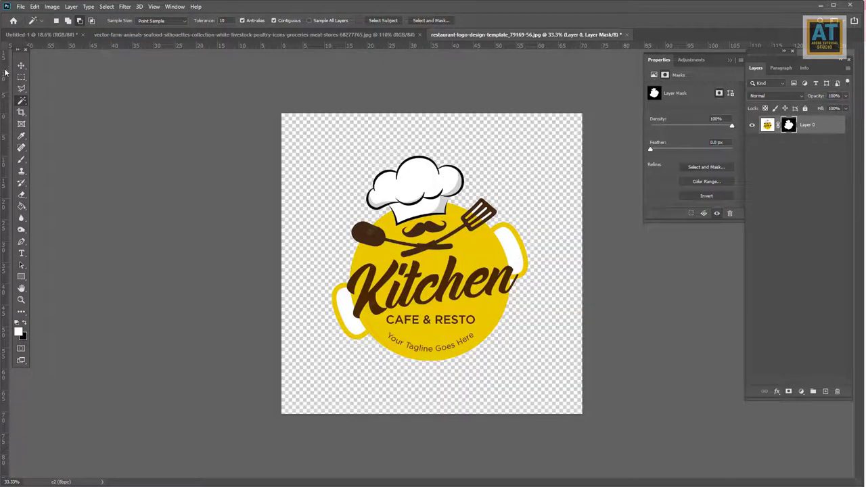
pyautogui.click(21, 66)
pyautogui.moveTo(419, 271)
pyautogui.mouseDown()
pyautogui.moveTo(71, 36)
pyautogui.moveTo(413, 197)
pyautogui.moveTo(466, 240)
pyautogui.mouseUp()
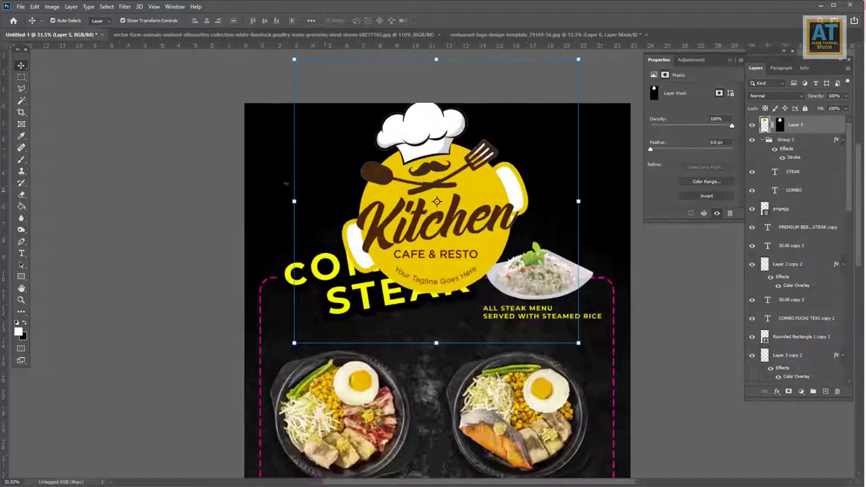
# Hide the logo's white left and right pot handles in its mask
pyautogui.keyDown('alt'); pyautogui.scroll(2, 474, 235); pyautogui.keyUp('alt')
pyautogui.click(21, 100)
pyautogui.click(357, 246)
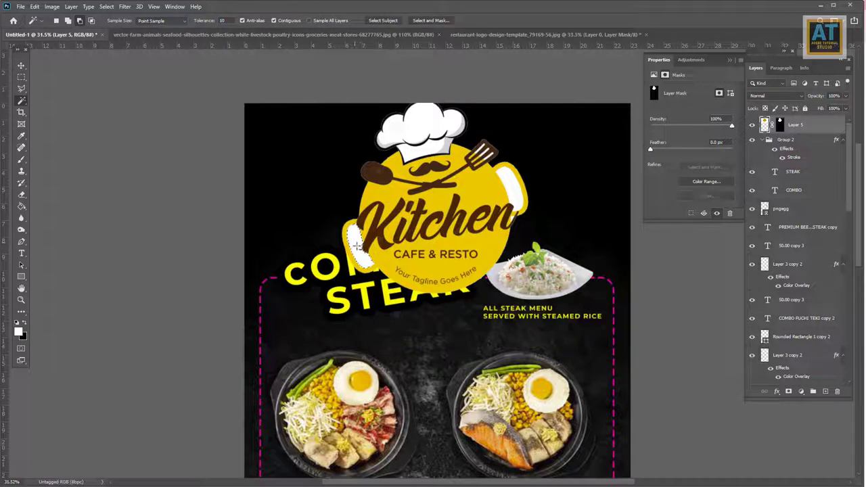
pyautogui.press('Delete')
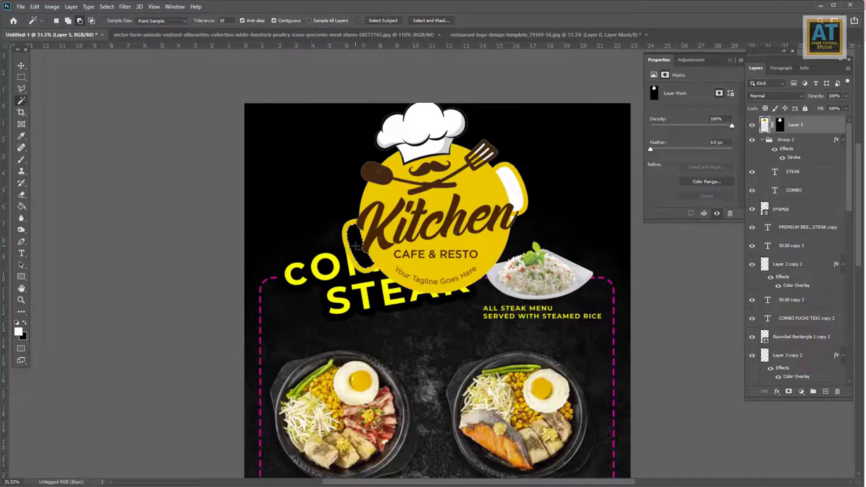
pyautogui.click(511, 184)
pyautogui.press('Delete')
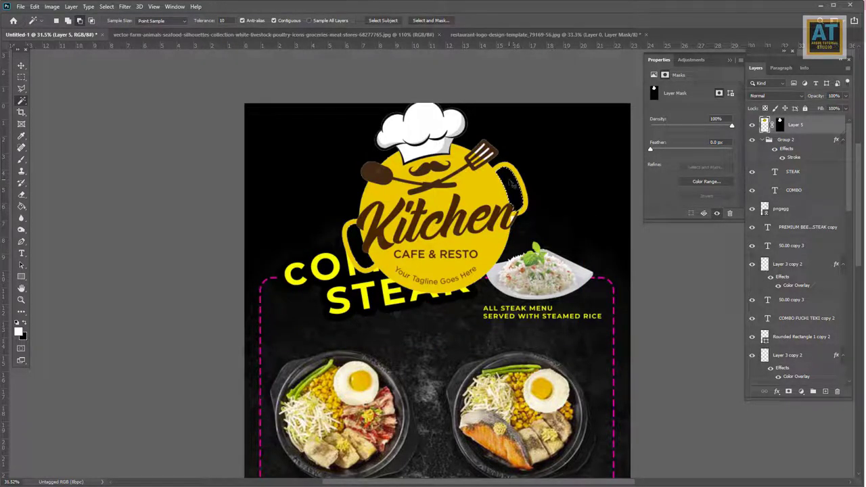
pyautogui.hotkey('ctrl', 'd')
pyautogui.press('v')
# Convert the logo to a smart object and shrink it toward the top centre
pyautogui.rightClick(807, 130)
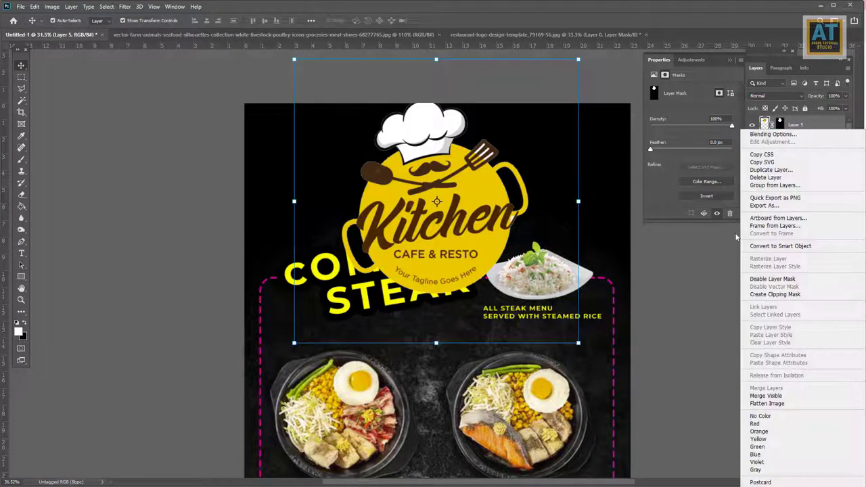
pyautogui.click(780, 246)
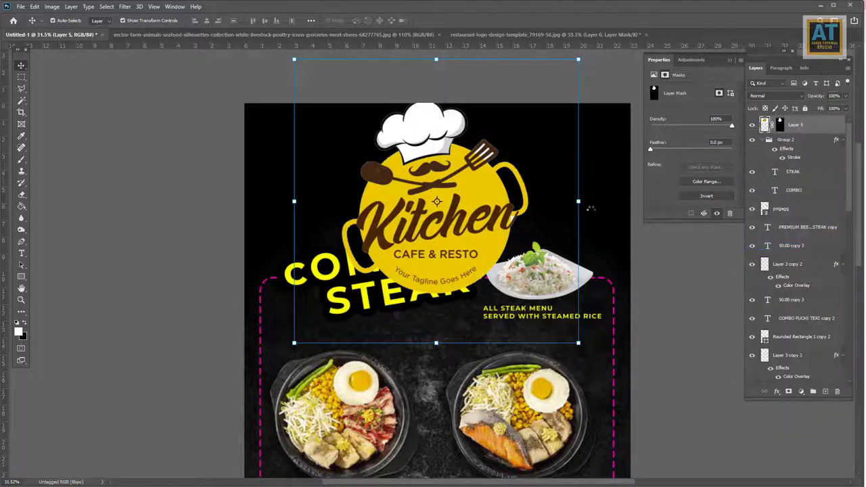
pyautogui.moveTo(534, 197)
pyautogui.mouseDown()
pyautogui.moveTo(433, 150)
pyautogui.moveTo(449, 178)
pyautogui.moveTo(482, 169)
pyautogui.moveTo(440, 165)
pyautogui.mouseUp()
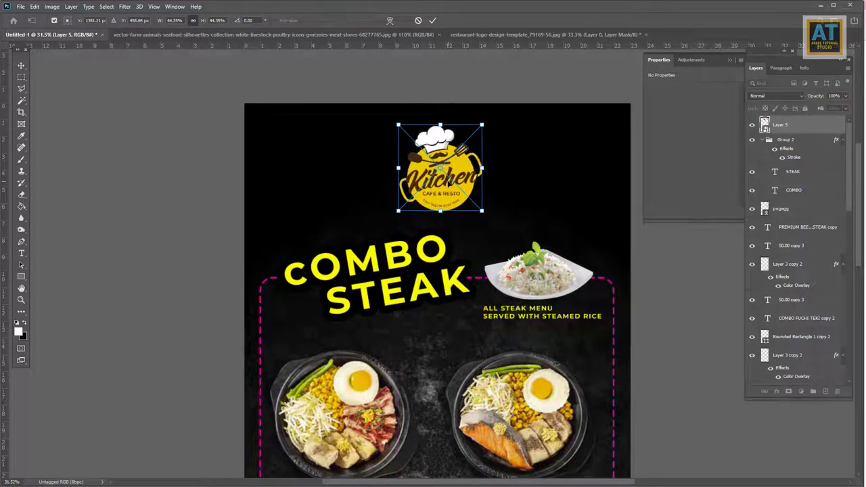
# Move the Kitchen logo toward the top right and enlarge it
pyautogui.press('Return')
pyautogui.keyDown('alt'); pyautogui.scroll(1, 477, 233); pyautogui.keyUp('alt')
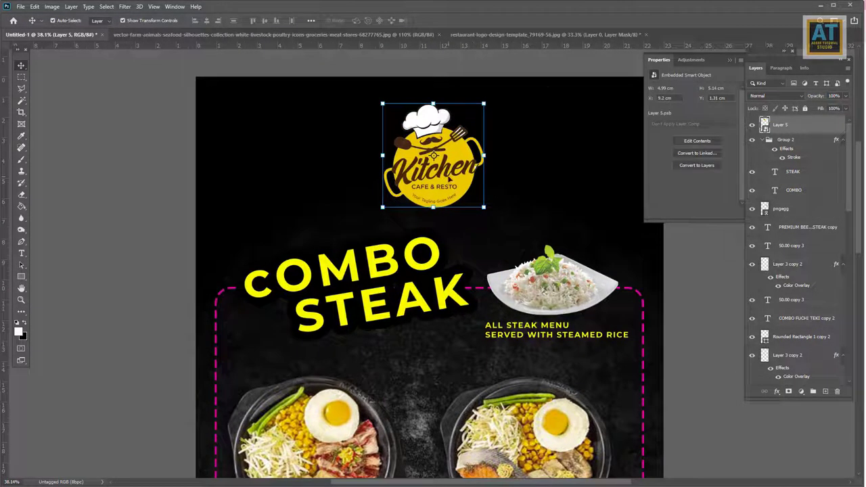
pyautogui.moveTo(450, 180); pyautogui.dragTo(552, 206)
pyautogui.moveTo(586, 127); pyautogui.dragTo(615, 89)
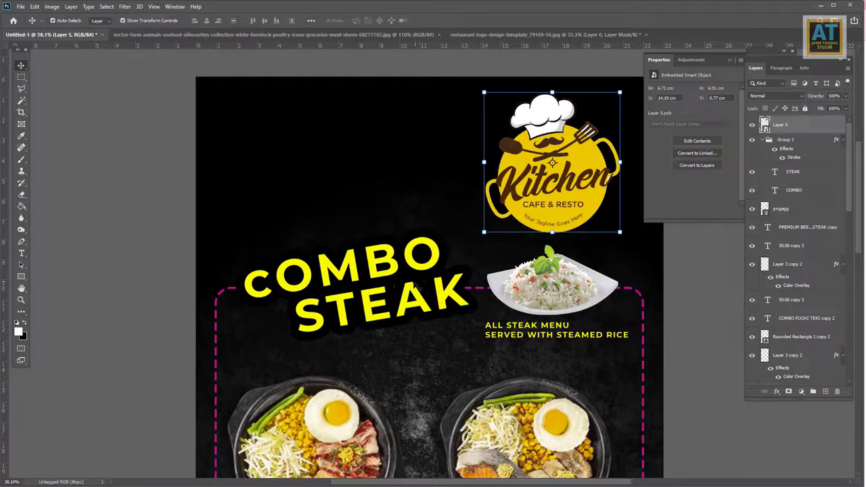
pyautogui.press('Return')
# Scale the COMBO word up to about 113% (70.77 pt) above STEAK
pyautogui.click(379, 269)
pyautogui.moveTo(378, 269); pyautogui.dragTo(380, 231)
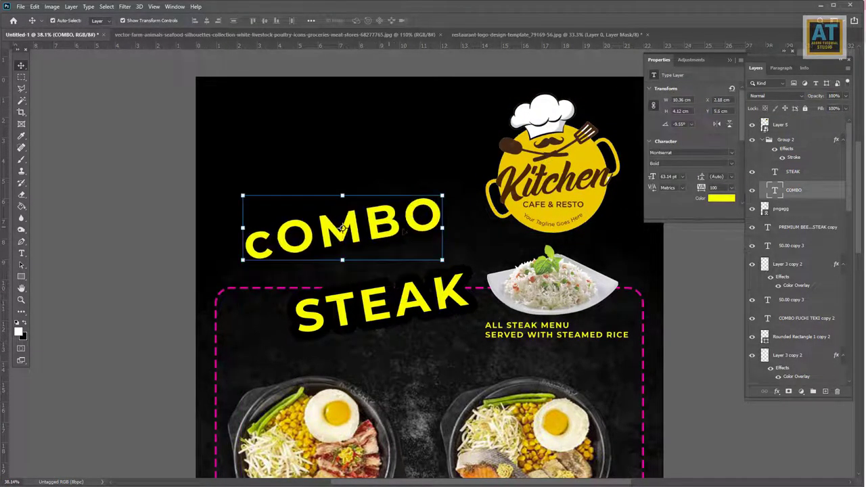
pyautogui.hotkey('ctrl', 't')
pyautogui.moveTo(451, 230); pyautogui.dragTo(475, 229)
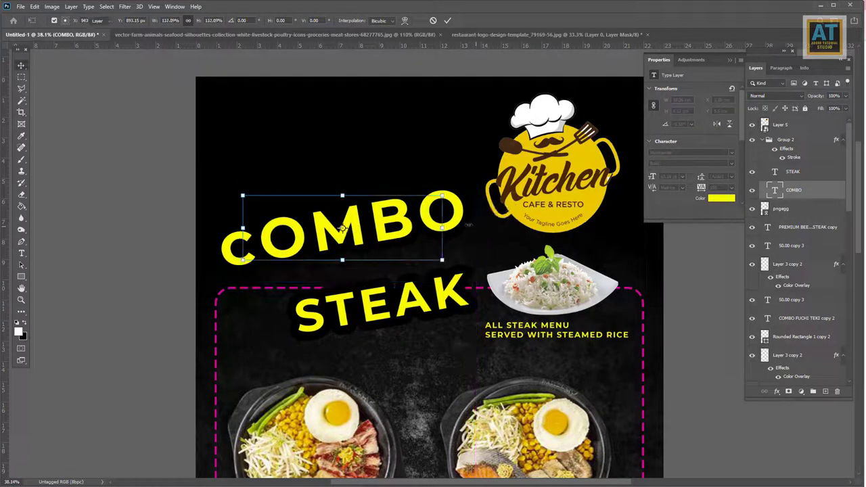
pyautogui.press('Return')
pyautogui.moveTo(411, 233); pyautogui.dragTo(414, 255)
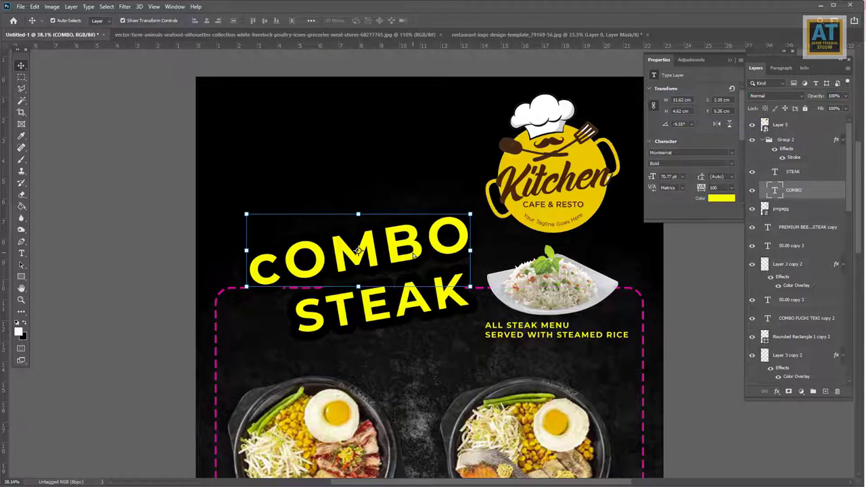
pyautogui.scroll(-2, 415, 254)
pyautogui.scroll(-2, 415, 254)
pyautogui.click(629, 348)
pyautogui.scroll(-2, 604, 316)
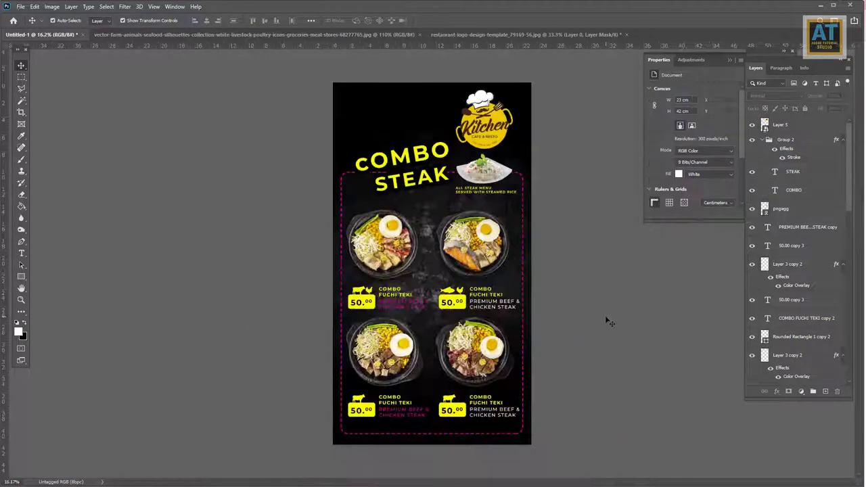